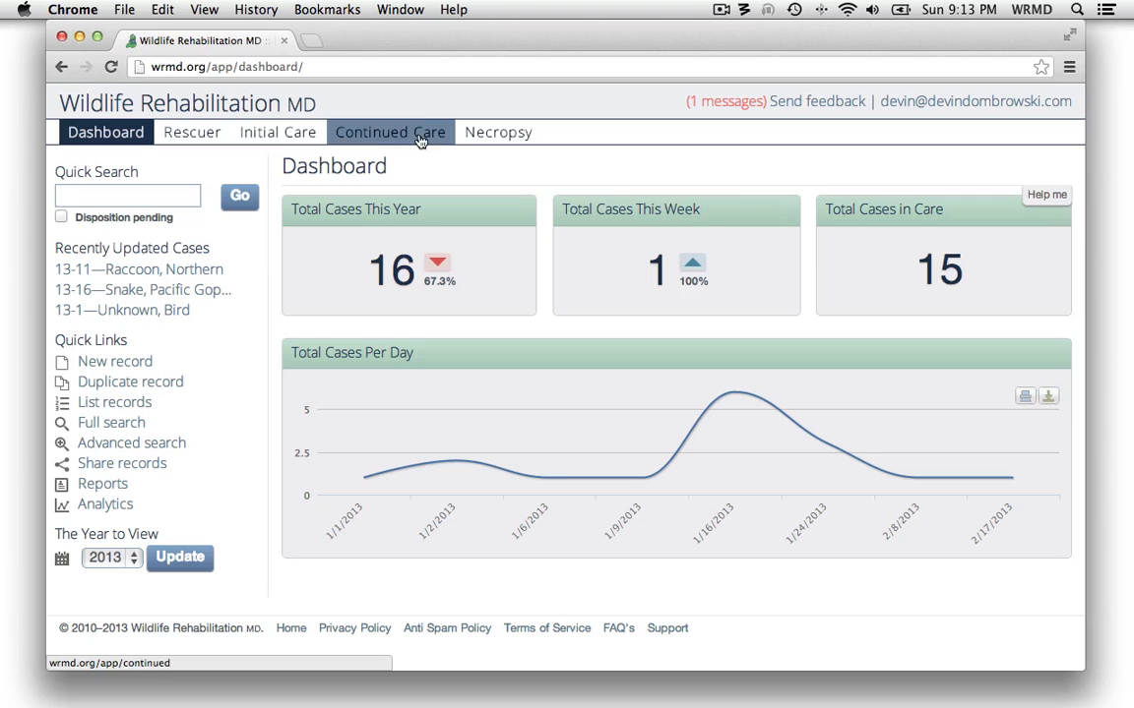
Review the Initial Care and Rescuer pages of case 1
{"action": "left_click", "coordinate": [282, 140]}
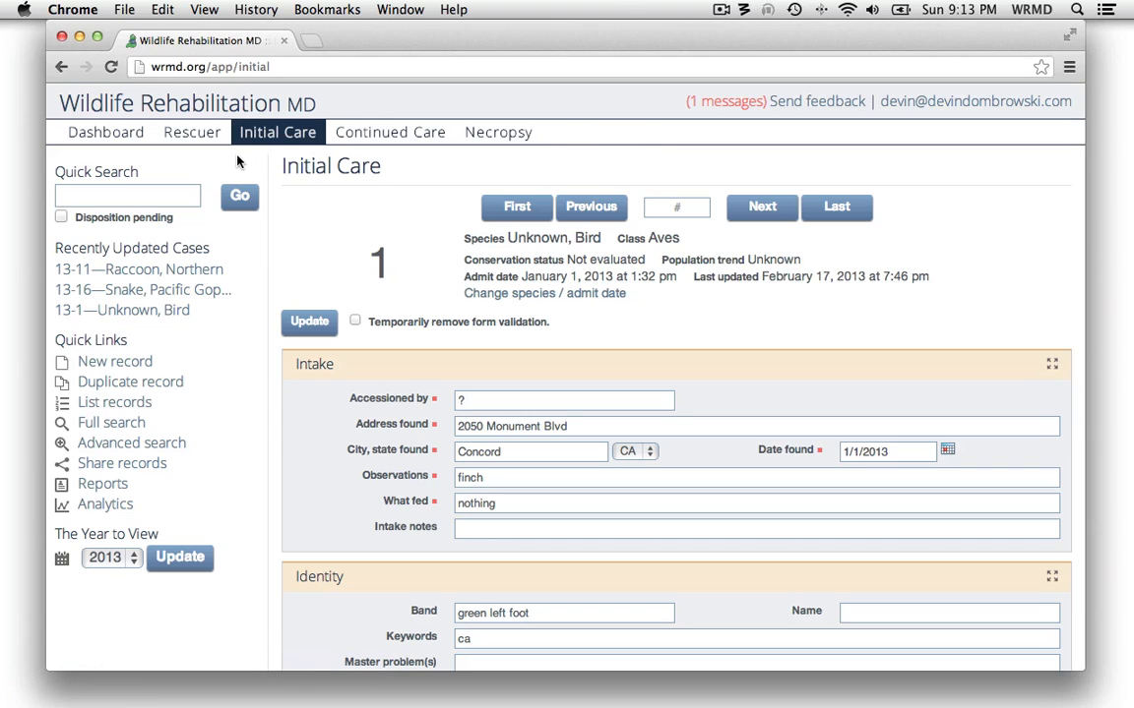
{"action": "left_click", "coordinate": [191, 140]}
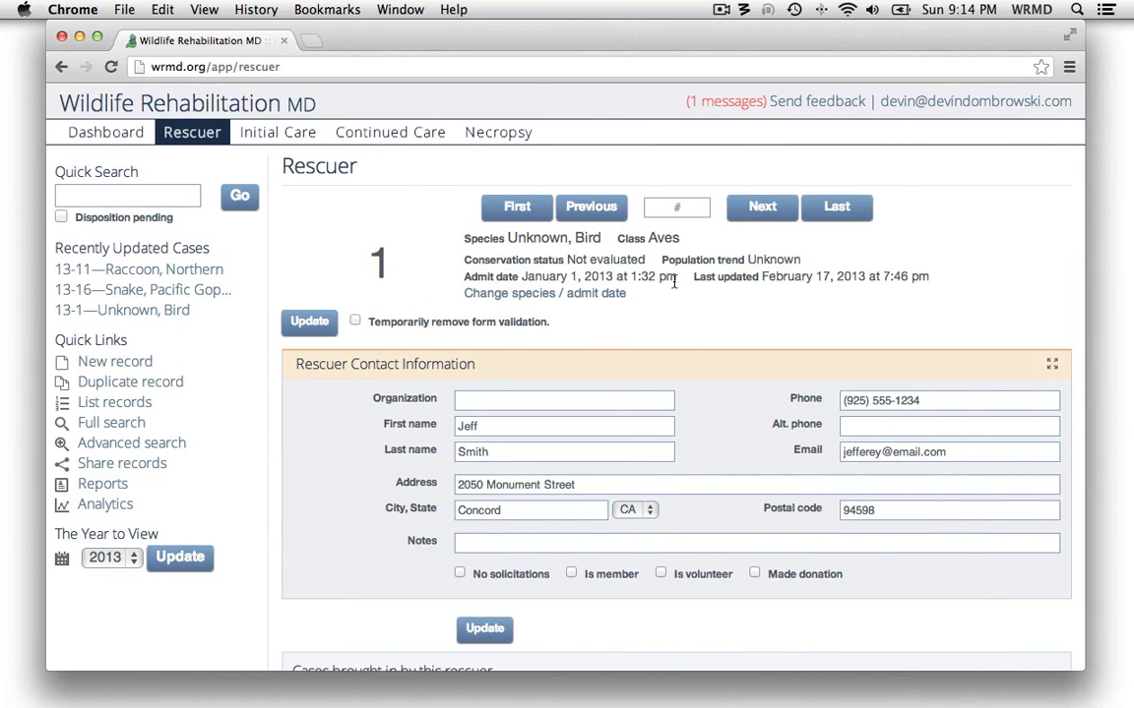
Start a new record for the species "Finch, House" with the number of patients set to 3
{"action": "left_click", "coordinate": [141, 364]}
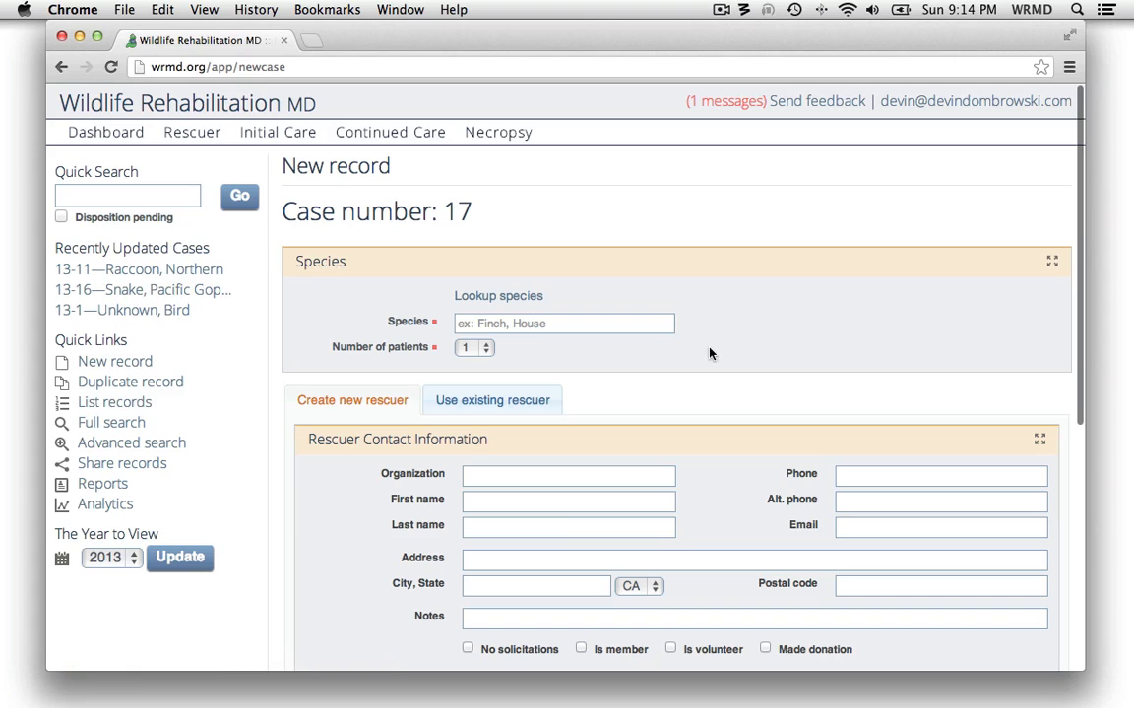
{"action": "scroll", "coordinate": [738, 355], "scroll_direction": "down", "scroll_amount": 2}
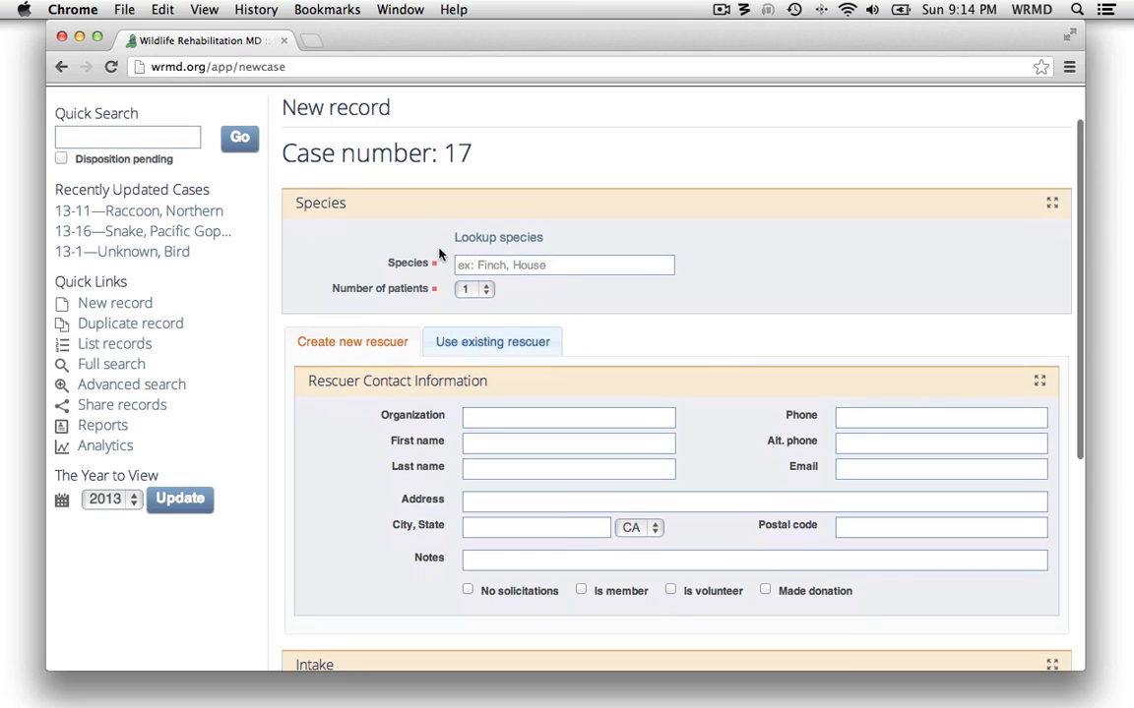
{"action": "left_click", "coordinate": [554, 266]}
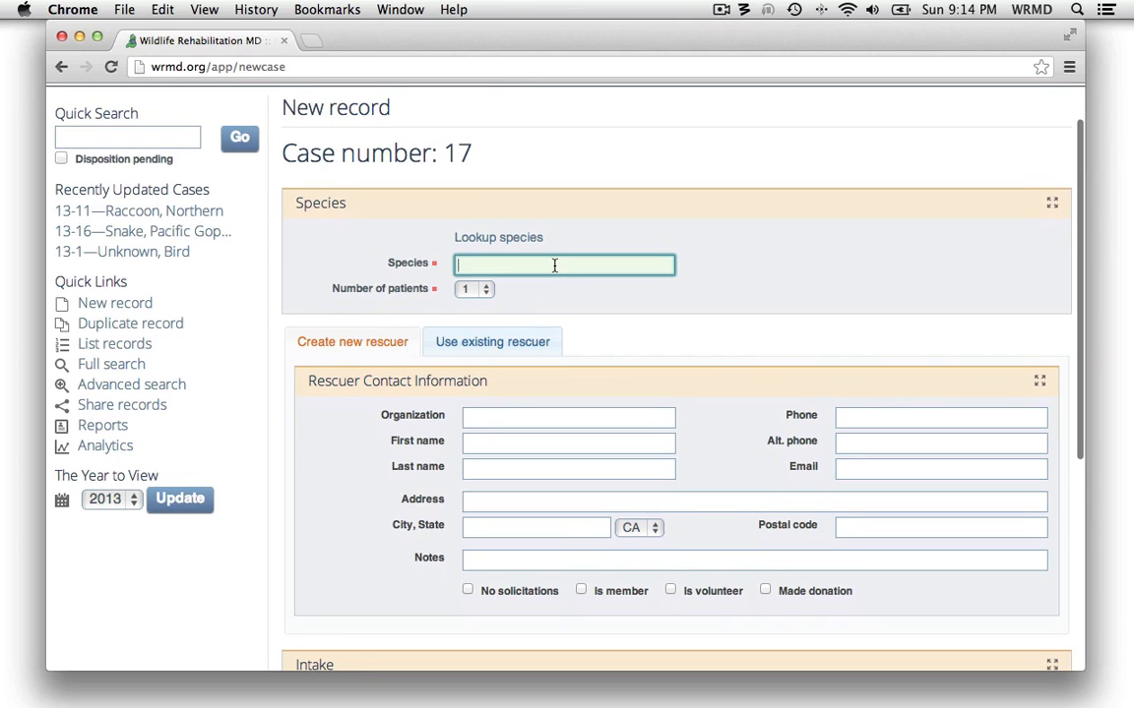
{"action": "type", "text": "finch"}
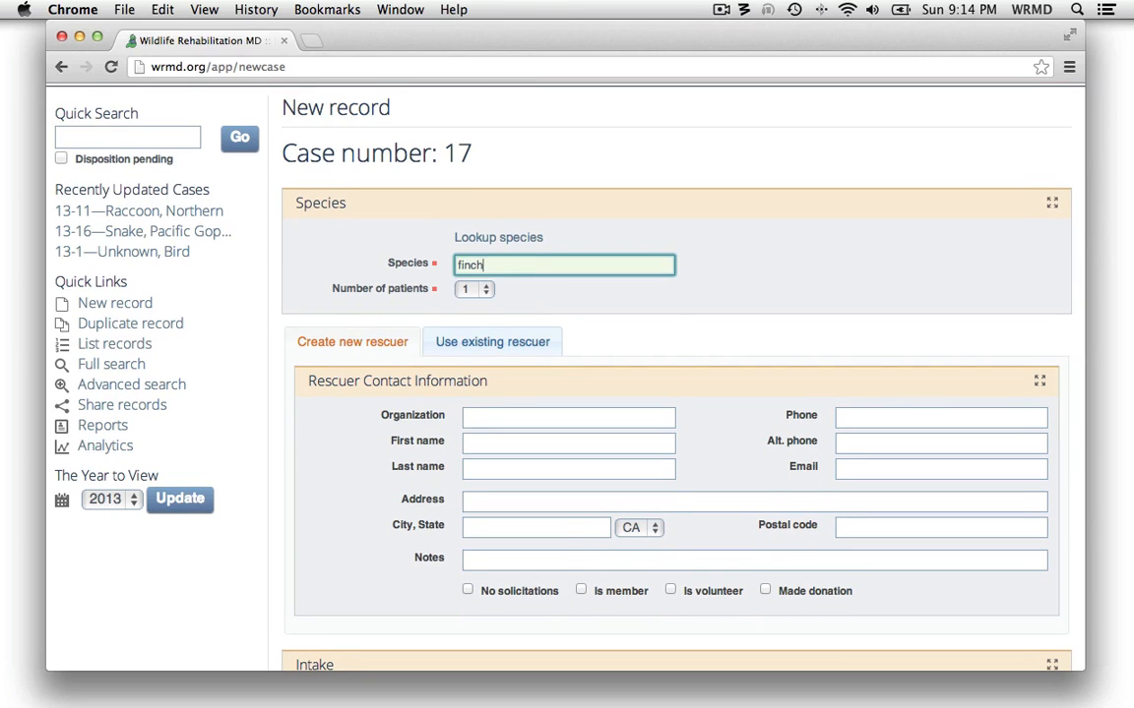
{"action": "type", "text": ", h"}
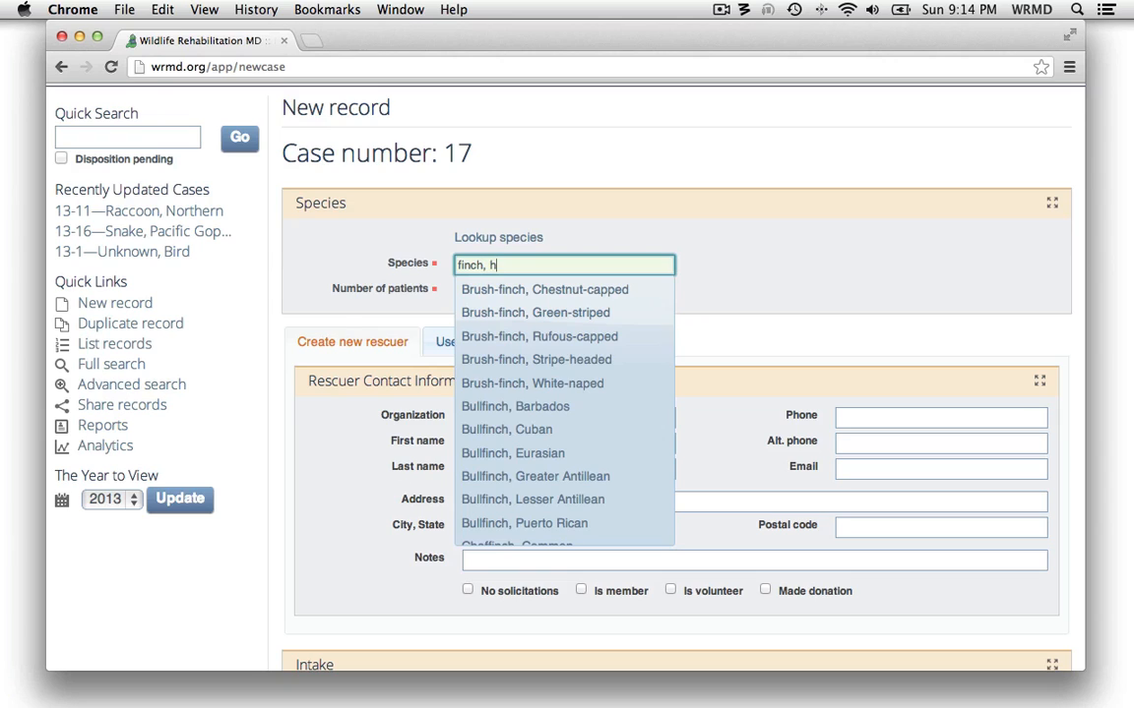
{"action": "type", "text": "ouse"}
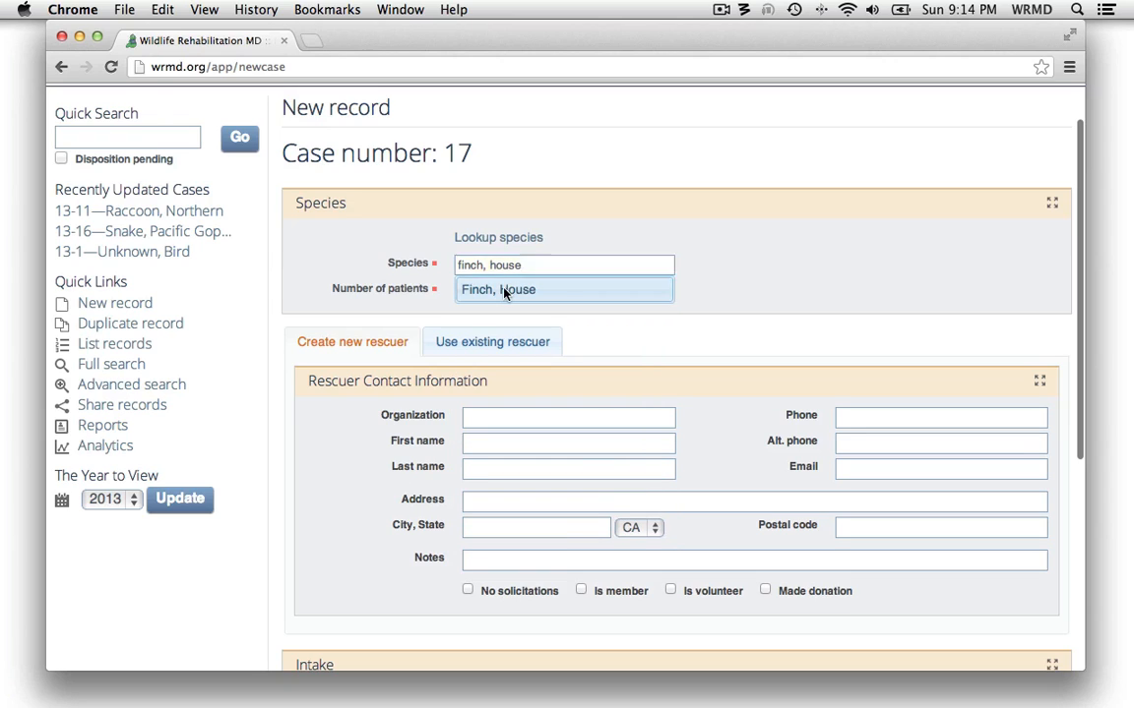
{"action": "left_click", "coordinate": [504, 292]}
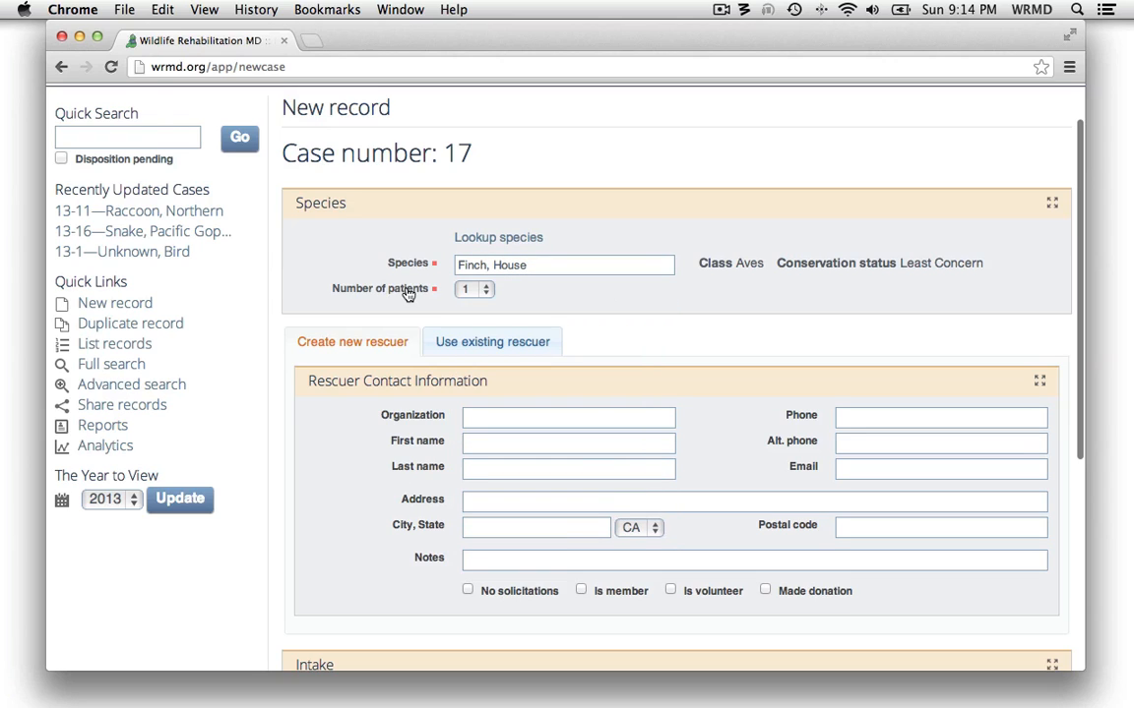
{"action": "left_click", "coordinate": [480, 290]}
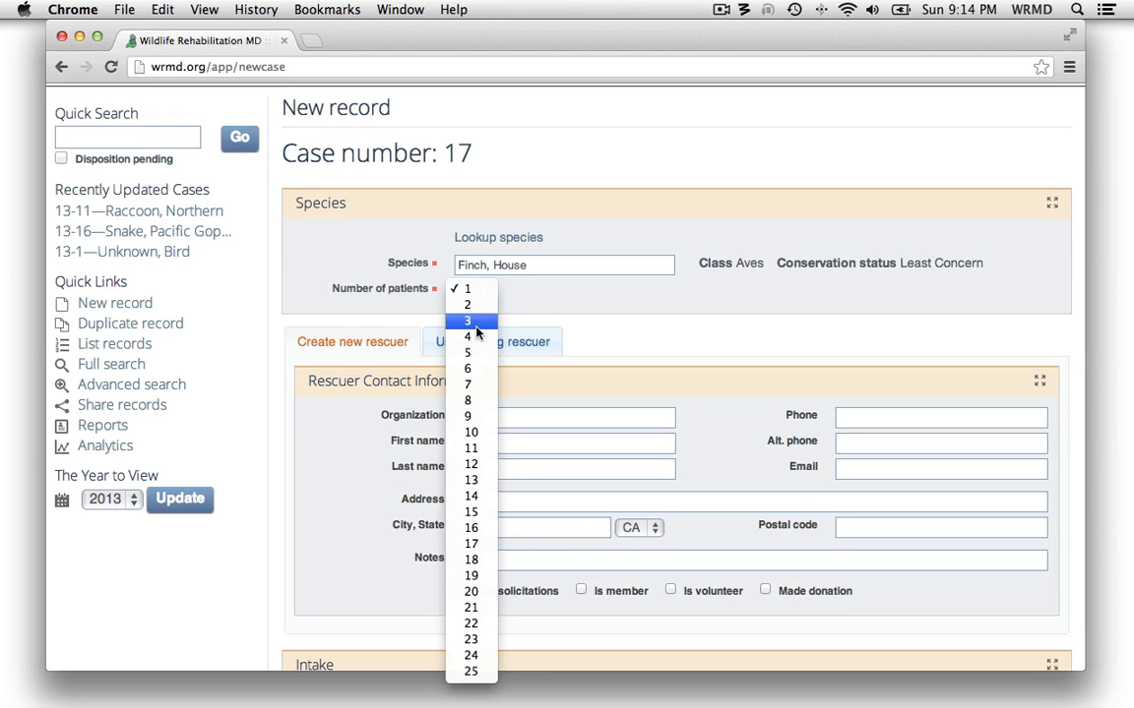
{"action": "left_click", "coordinate": [477, 324]}
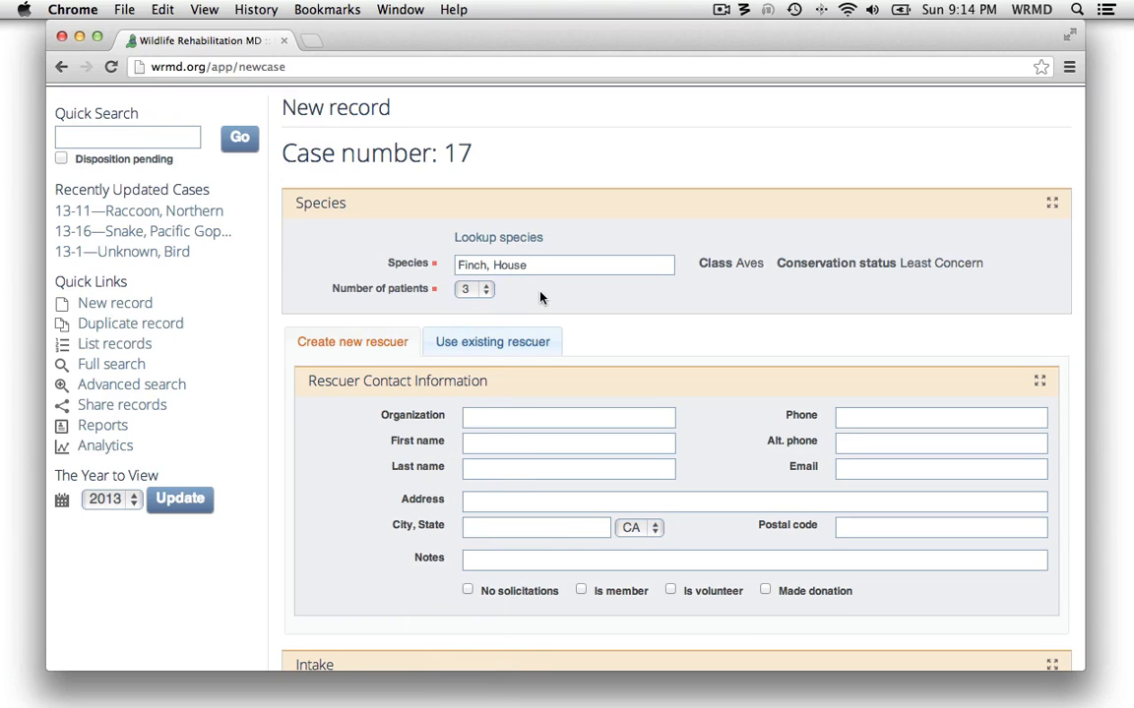
Enter the new rescuer's first name, last name and phone number in the contact information
{"action": "scroll", "coordinate": [540, 298], "scroll_direction": "down", "scroll_amount": 1}
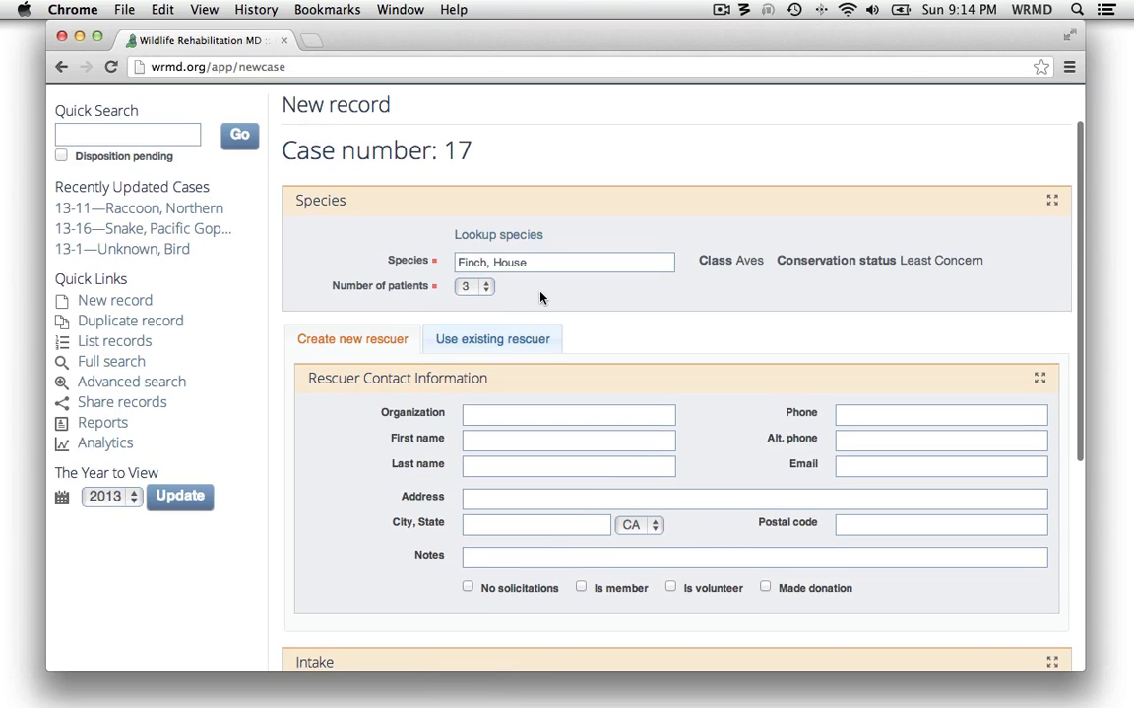
{"action": "left_click", "coordinate": [500, 439]}
{"action": "type", "text": "Sam"}
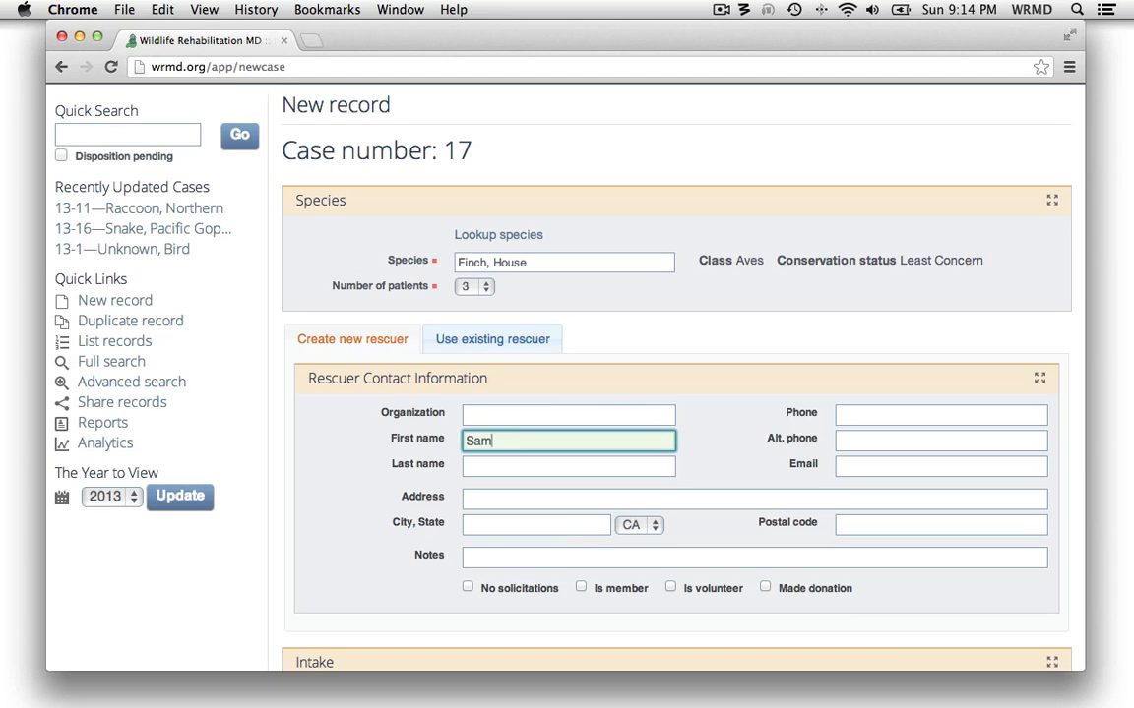
{"action": "key", "text": "Tab"}
{"action": "type", "text": "Smith"}
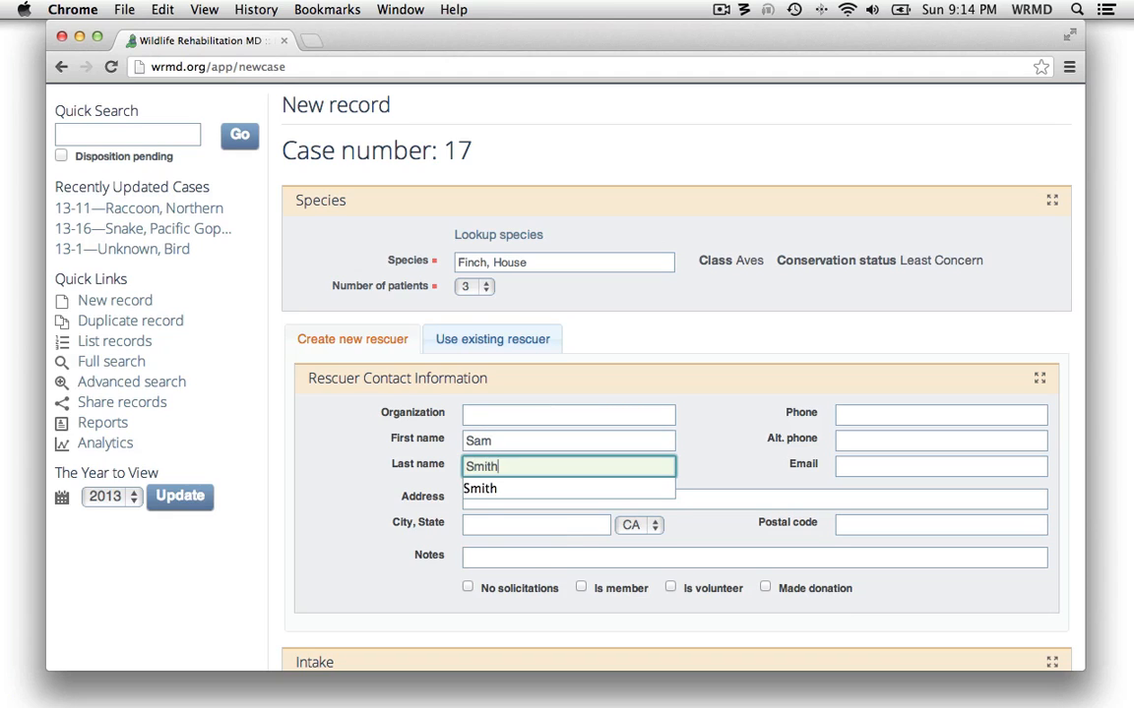
{"action": "key", "text": "Tab"}
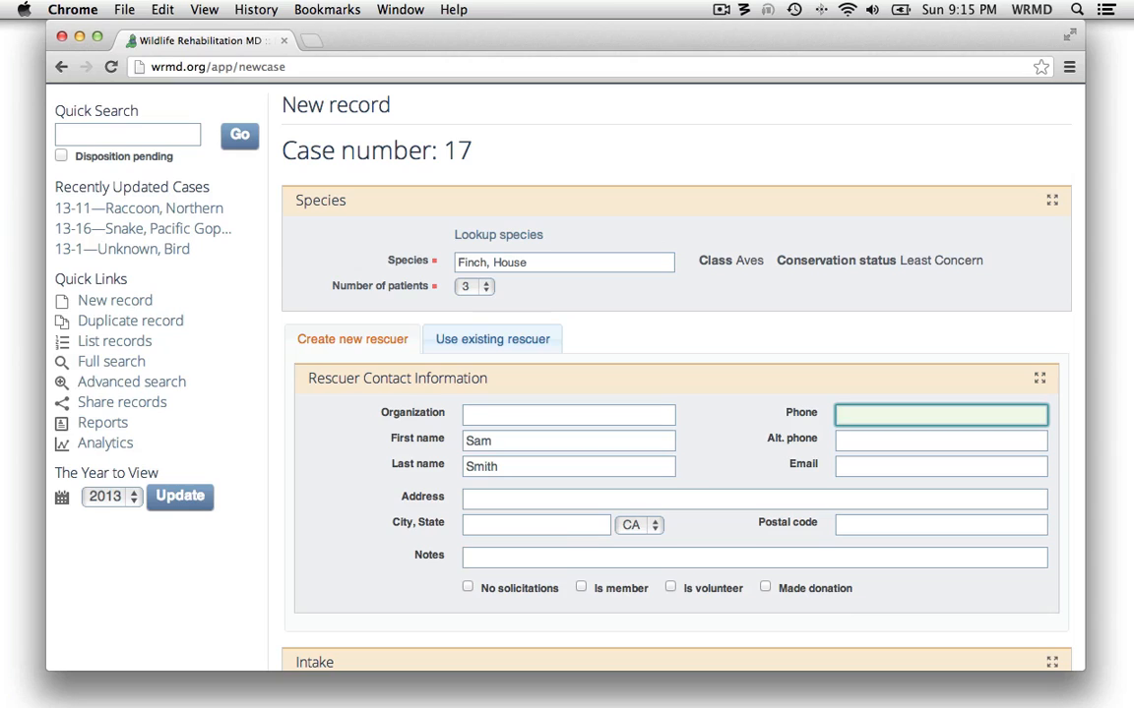
{"action": "type", "text": "925"}
{"action": "type", "text": " 5551"}
{"action": "type", "text": " 1234"}
Fill in the rescuer's street address, city and postal code, keeping CA as the state
{"action": "left_click", "coordinate": [567, 499]}
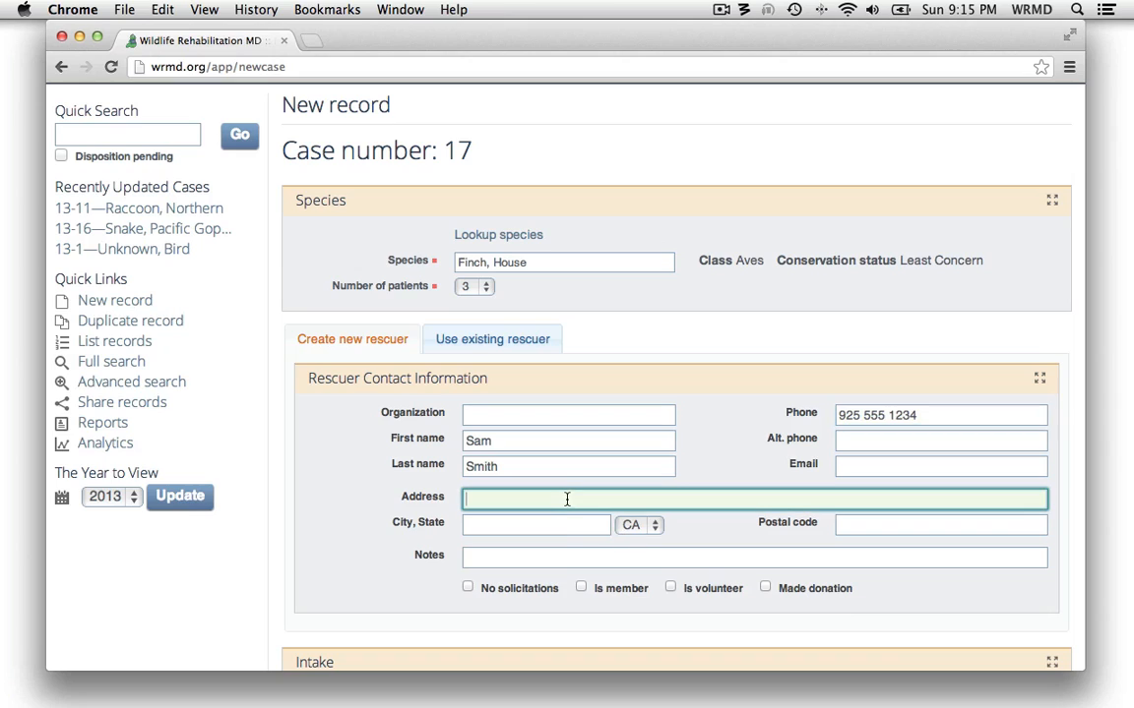
{"action": "type", "text": "123 Main st"}
{"action": "key", "text": "Tab"}
{"action": "type", "text": "Waln"}
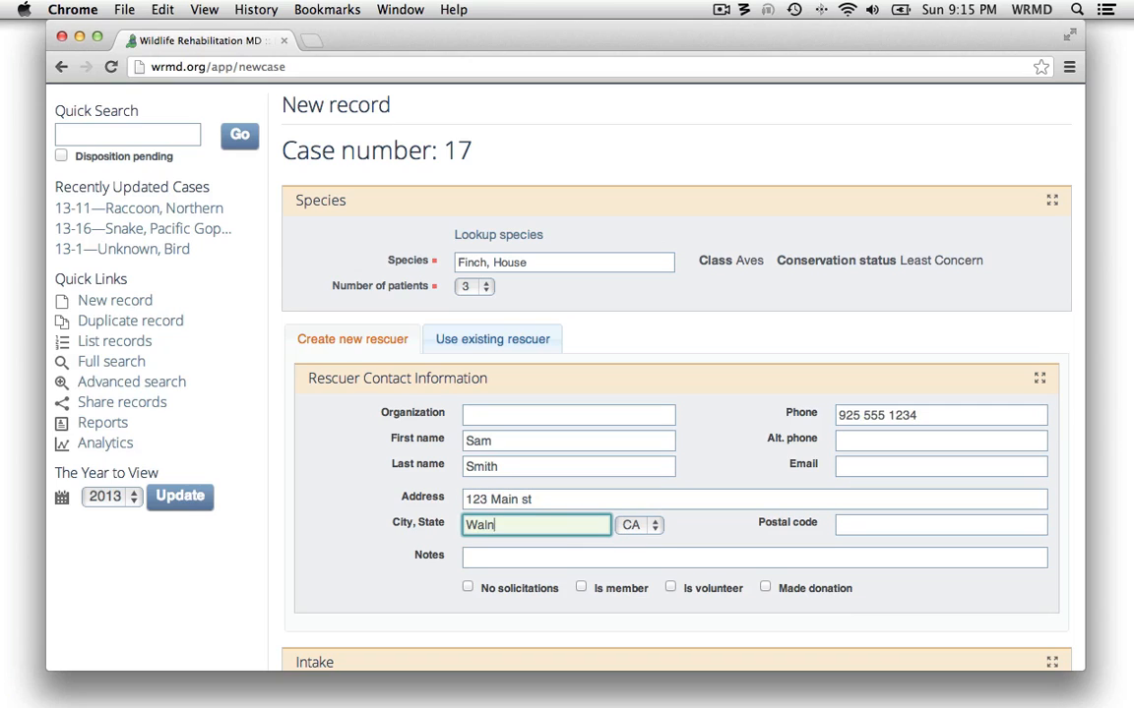
{"action": "type", "text": "ut Creek"}
{"action": "key", "text": "Tab"}
{"action": "key", "text": "Tab"}
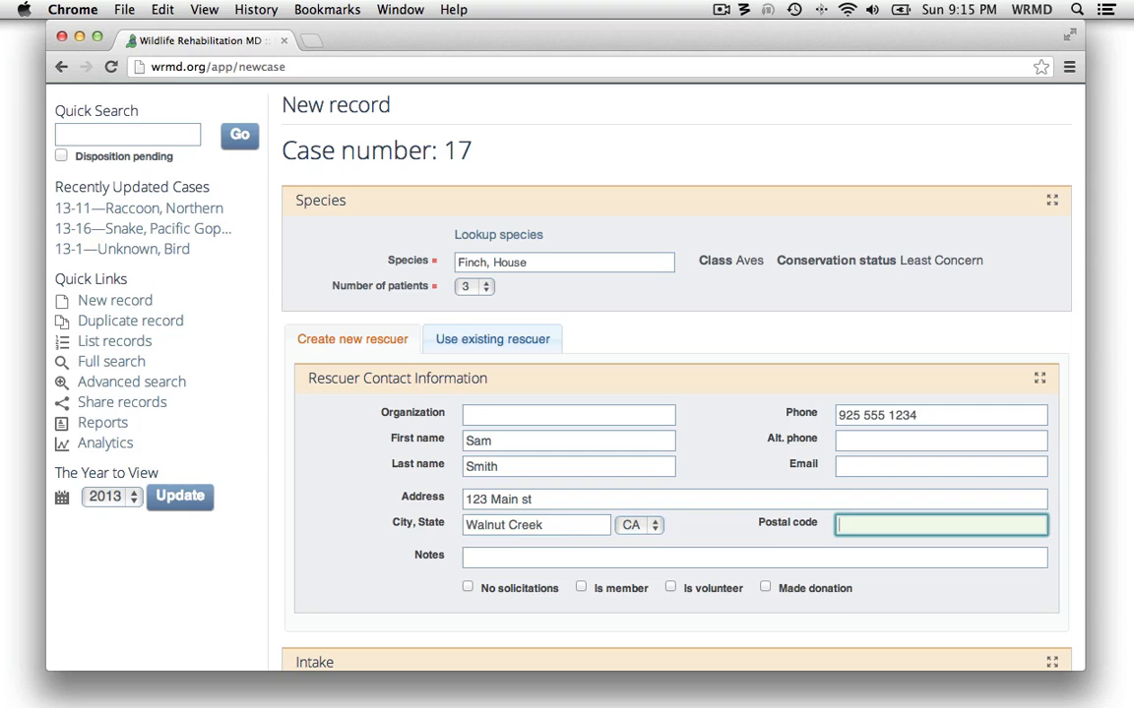
{"action": "type", "text": "94598"}
{"action": "left_click", "coordinate": [669, 522]}
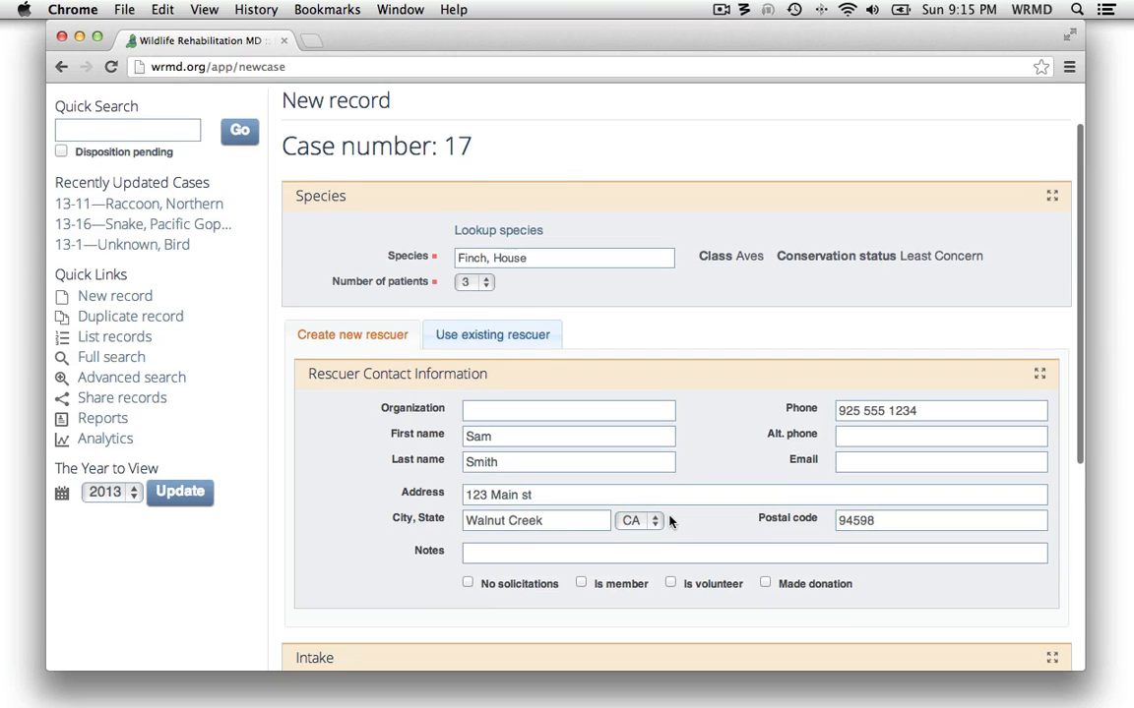
Set the intake location to match the rescuer information, enter who accessioned the patients, and pick 2/17/2013 as the date found
{"action": "scroll", "coordinate": [670, 522], "scroll_direction": "down", "scroll_amount": 3}
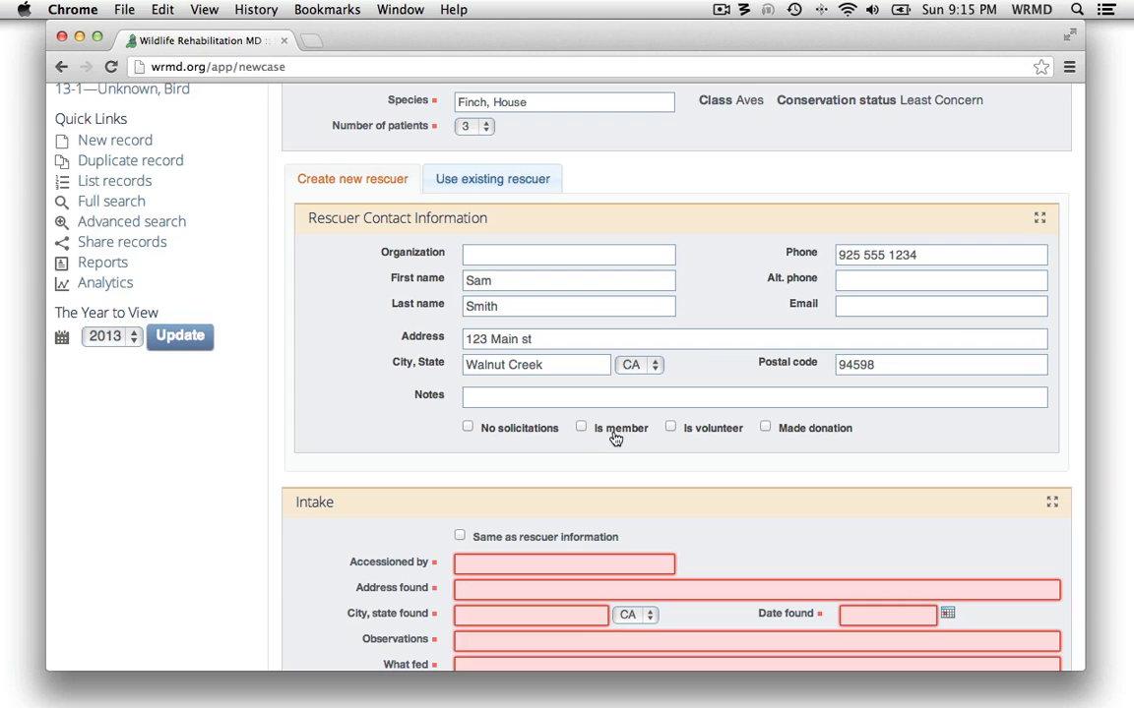
{"action": "scroll", "coordinate": [433, 462], "scroll_direction": "down", "scroll_amount": 3}
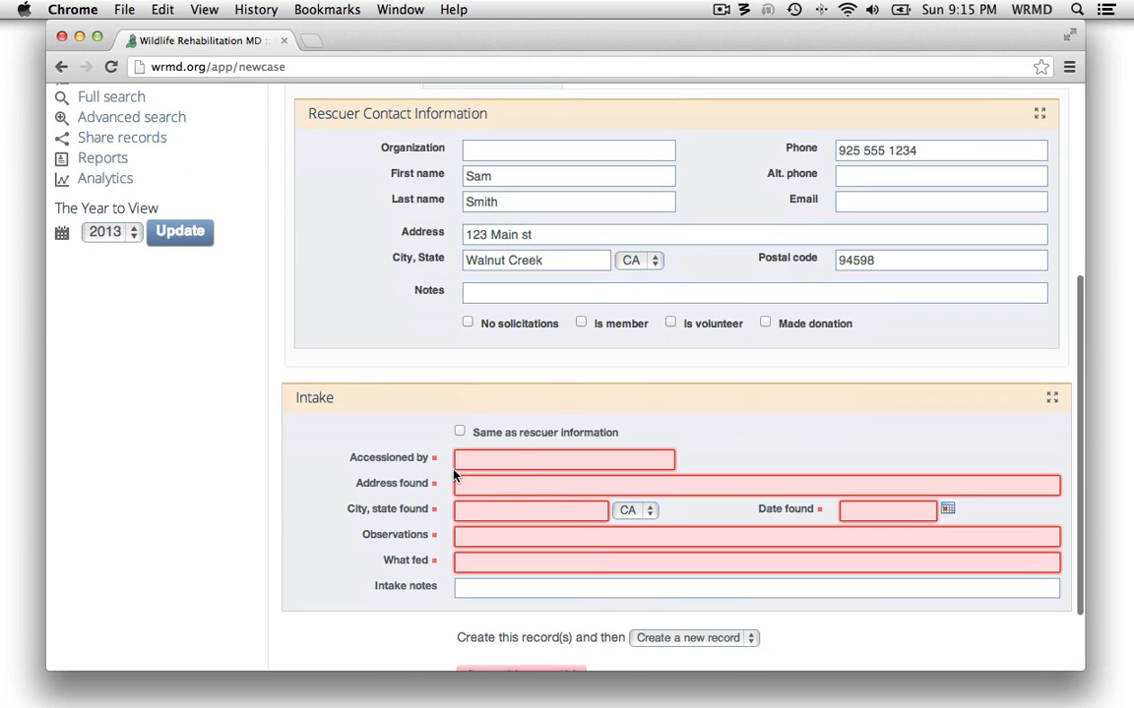
{"action": "left_click", "coordinate": [544, 431]}
{"action": "left_click", "coordinate": [515, 458]}
{"action": "type", "text": "Dev"}
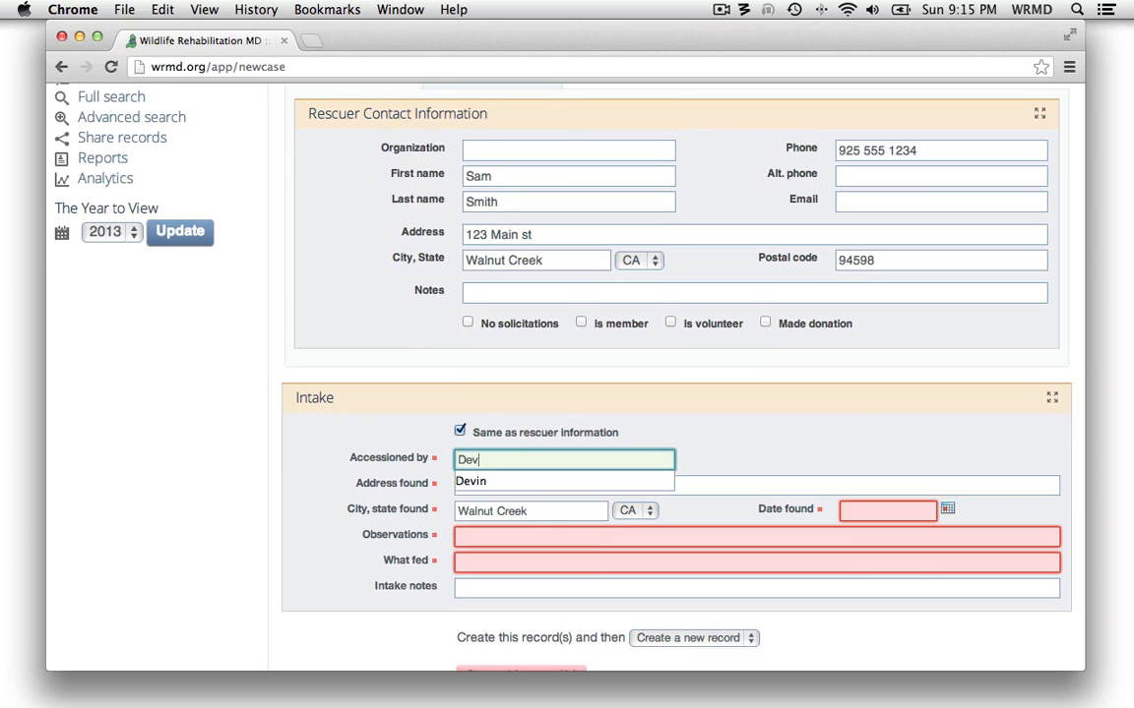
{"action": "key", "text": "Tab"}
{"action": "key", "text": "Tab"}
{"action": "key", "text": "Tab"}
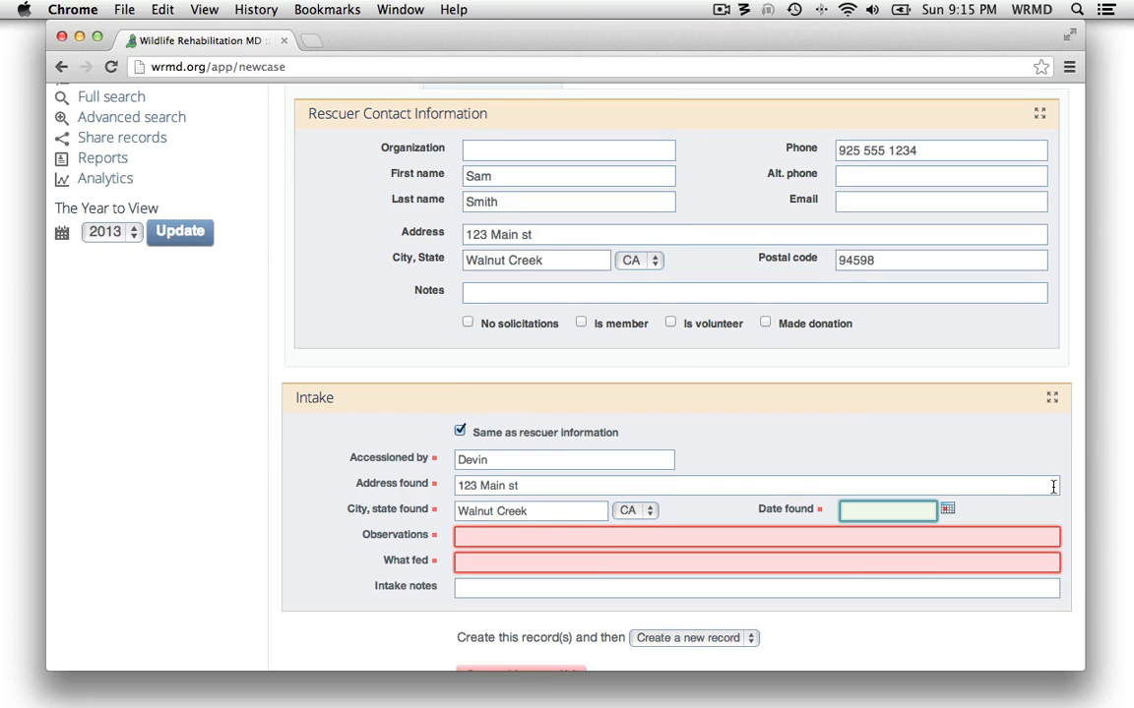
{"action": "left_click", "coordinate": [948, 510]}
{"action": "left_click", "coordinate": [869, 458]}
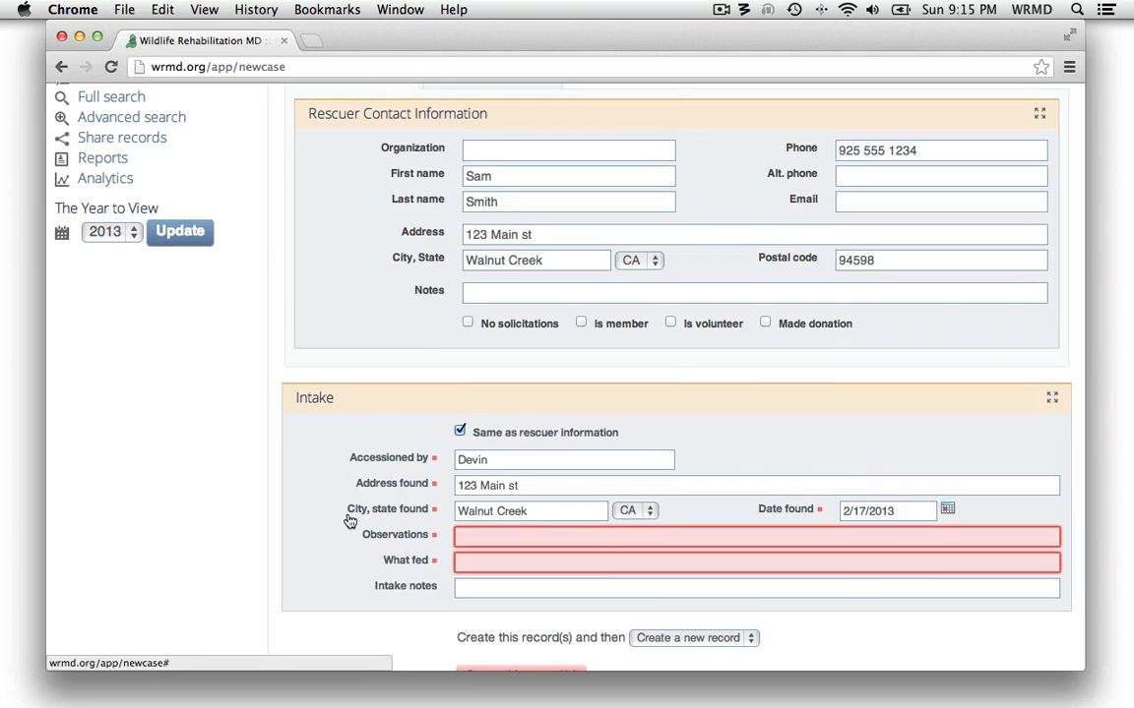
Enter "Fell from nest" as the intake observations and "Nothing" as what was fed, and create the records
{"action": "left_click", "coordinate": [468, 538]}
{"action": "type", "text": "F"}
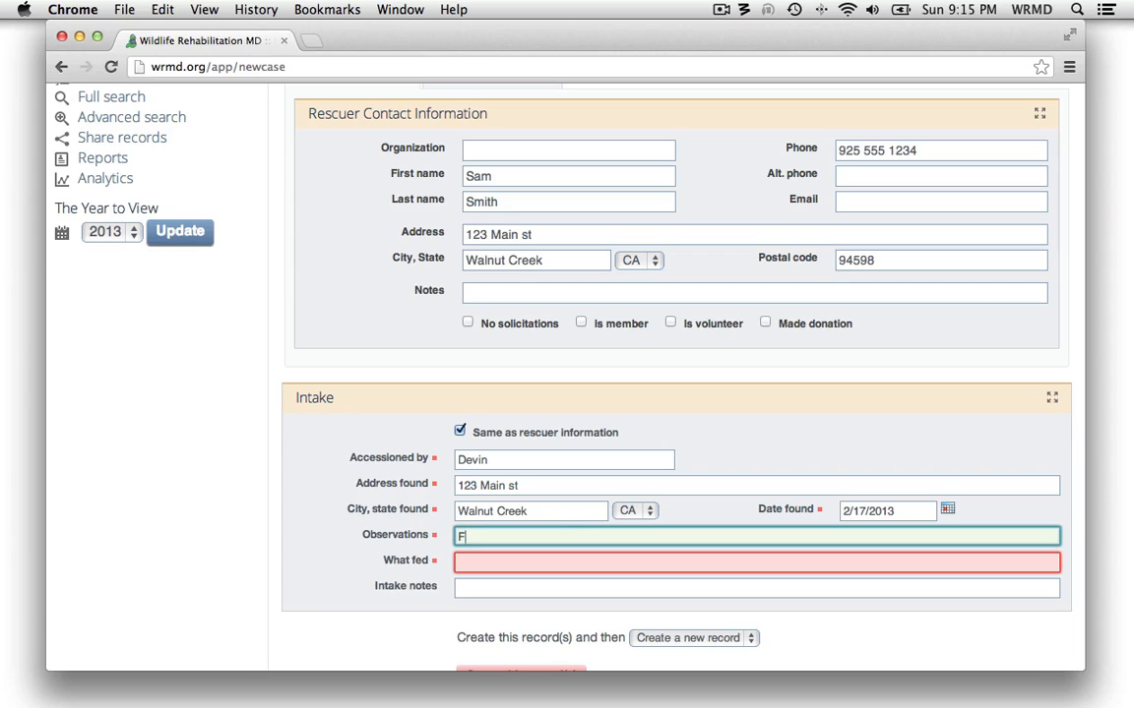
{"action": "type", "text": "ell from nest"}
{"action": "key", "text": "Tab"}
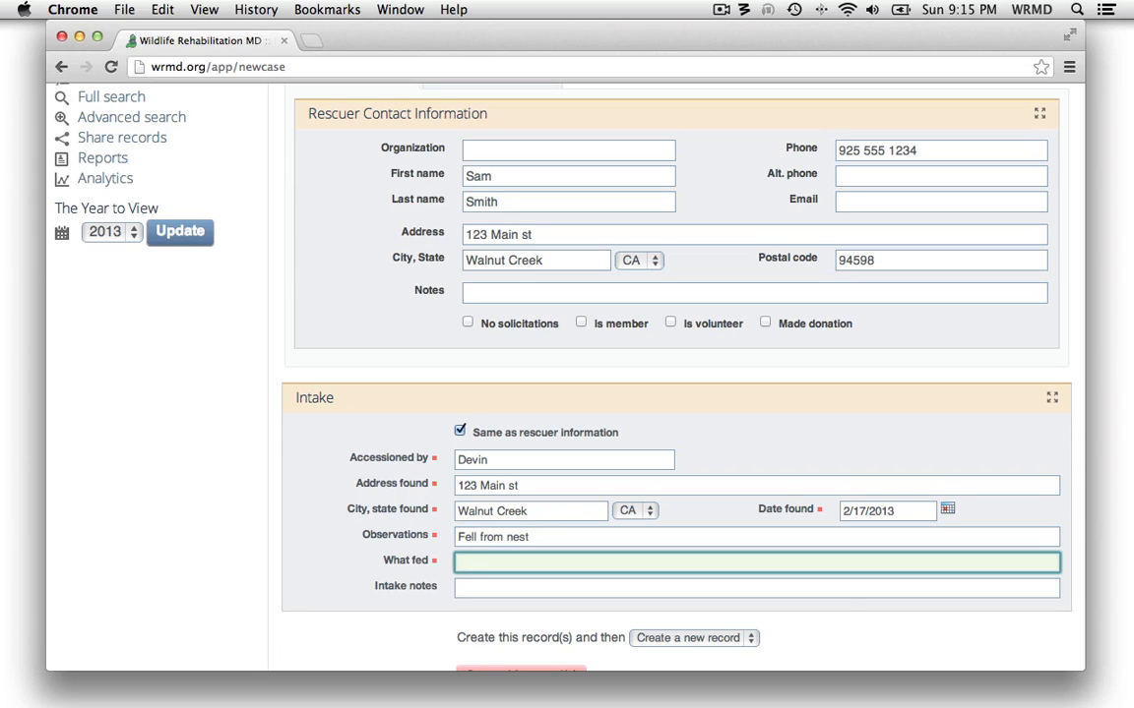
{"action": "type", "text": "Nothing"}
{"action": "key", "text": "Tab"}
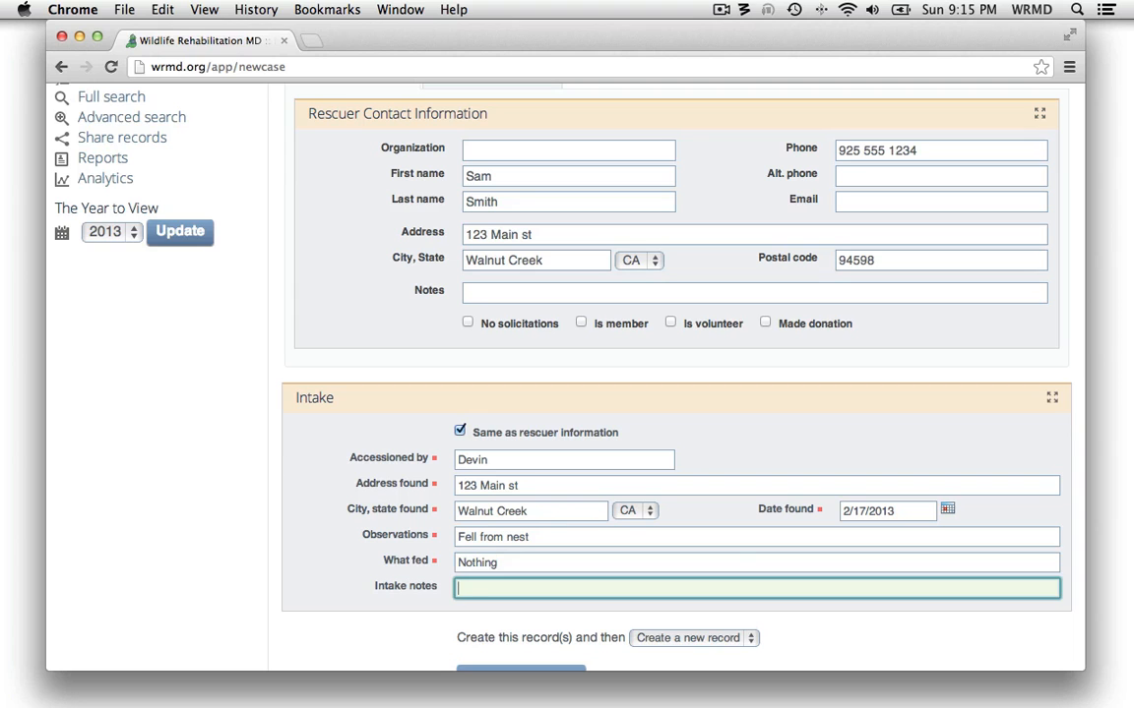
{"action": "scroll", "coordinate": [832, 635], "scroll_direction": "down", "scroll_amount": 3}
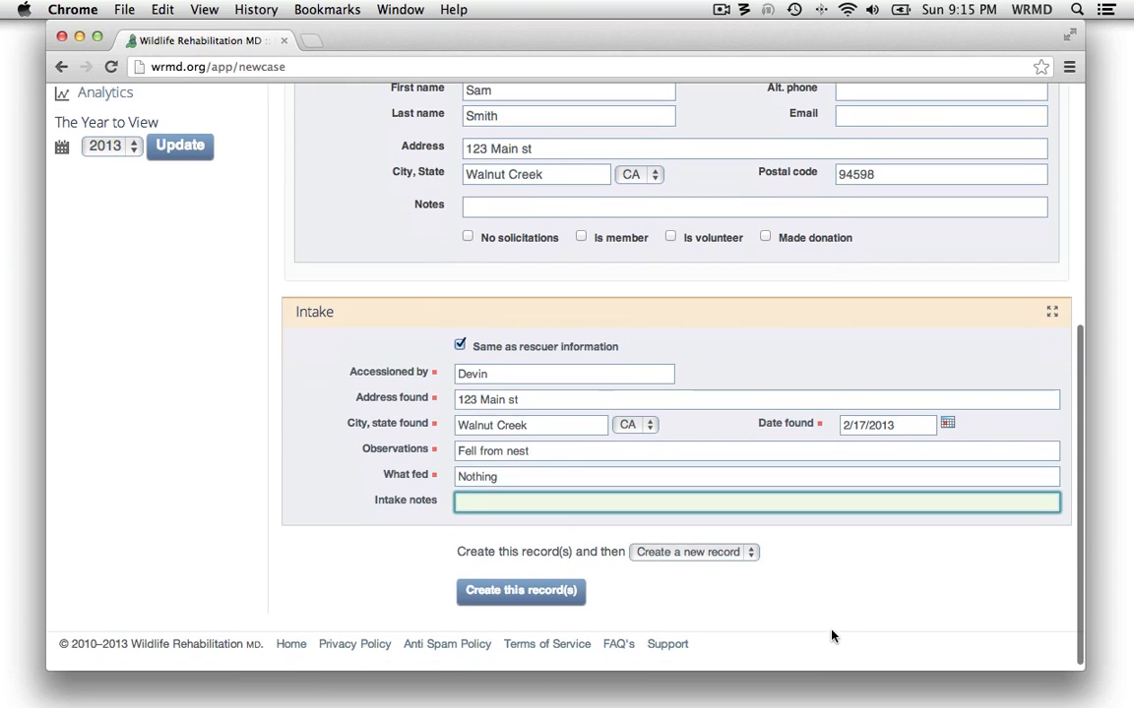
{"action": "left_click", "coordinate": [522, 593]}
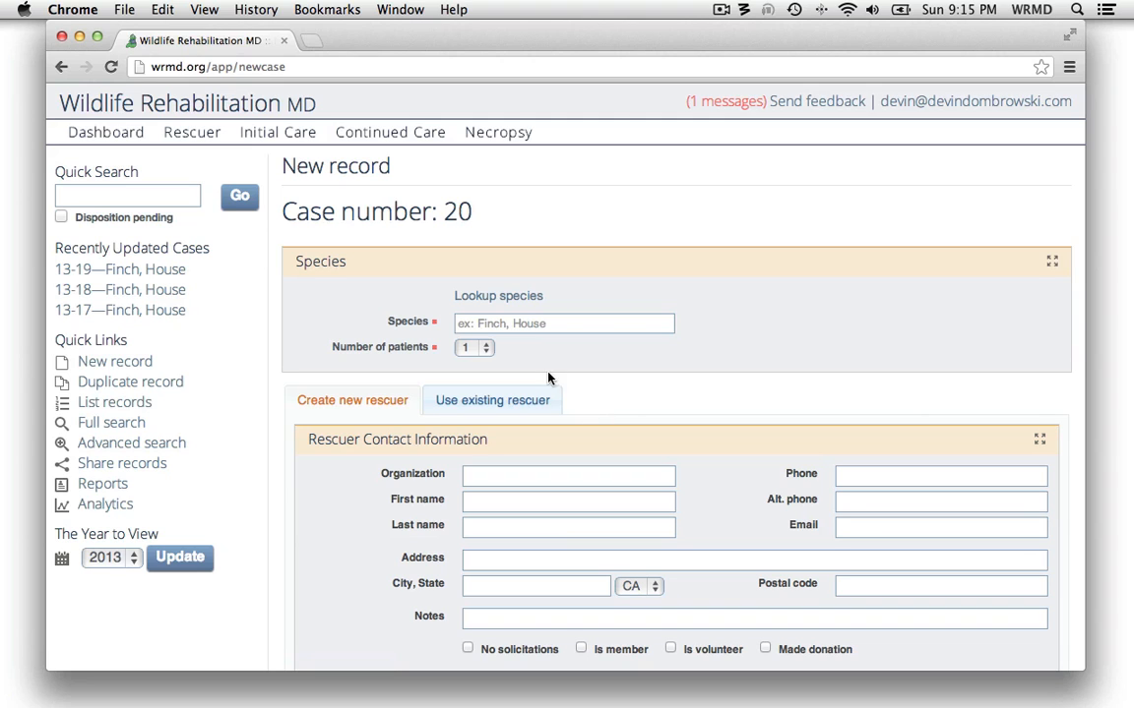
List all records, open House Finch case 13-17, and step through its Initial Care page to cases 18 and 19
{"action": "left_click", "coordinate": [137, 403]}
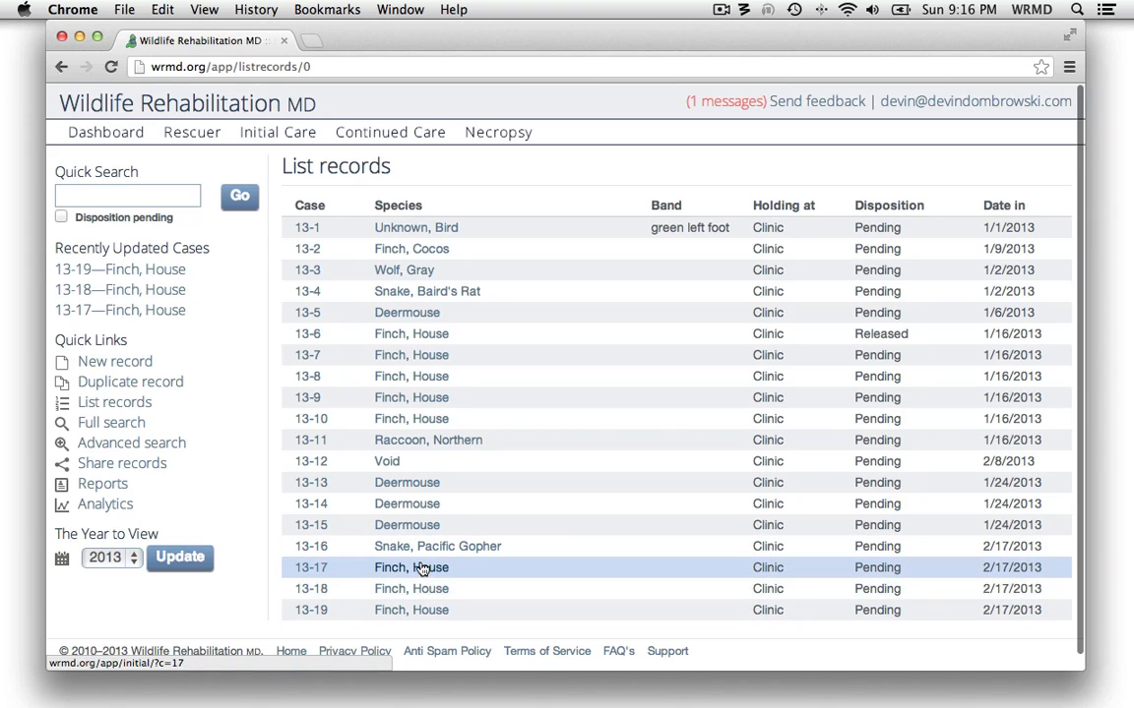
{"action": "left_click", "coordinate": [423, 569]}
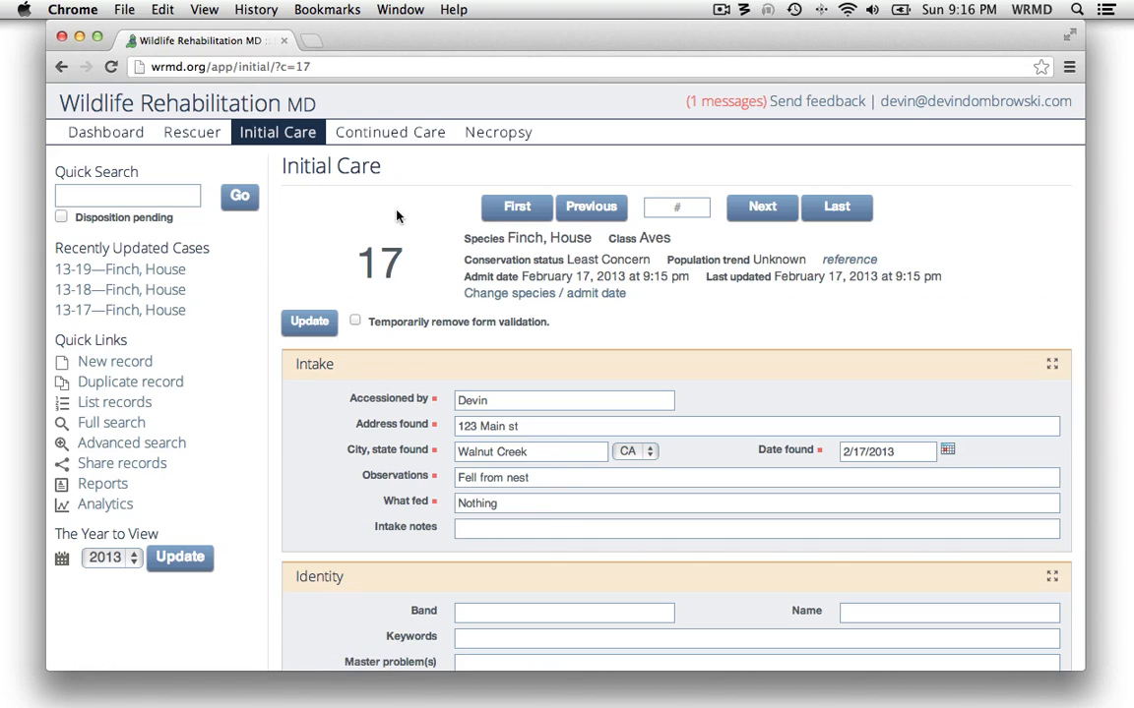
{"action": "left_click", "coordinate": [756, 207]}
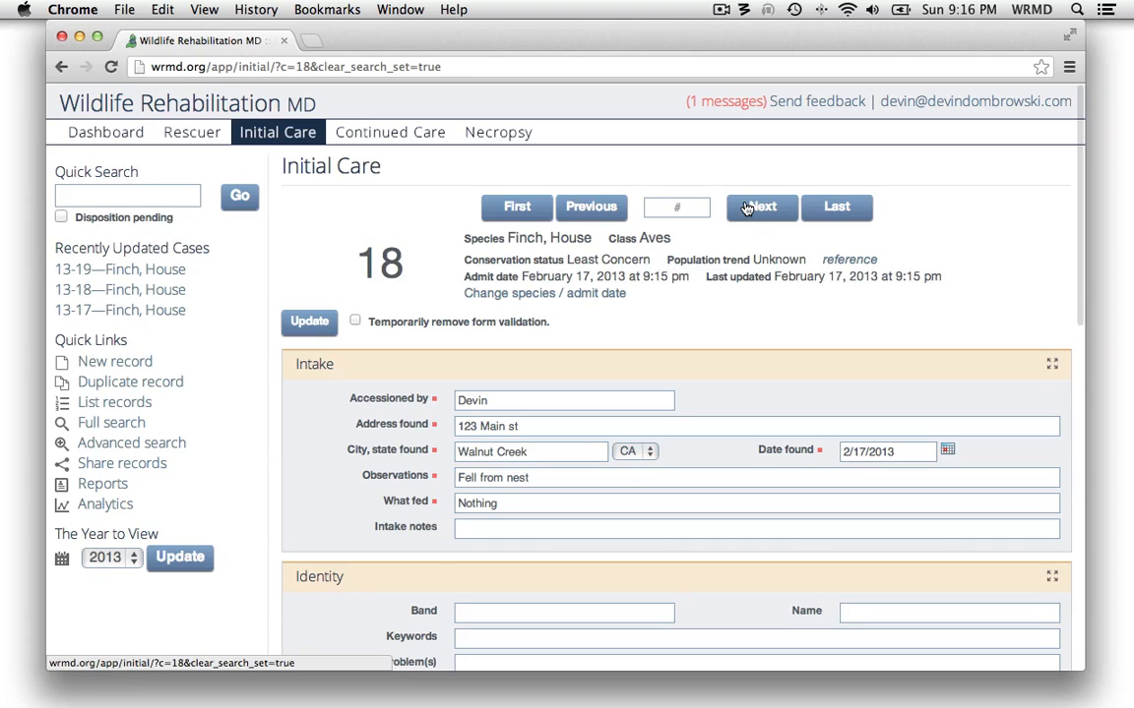
{"action": "left_click", "coordinate": [750, 208]}
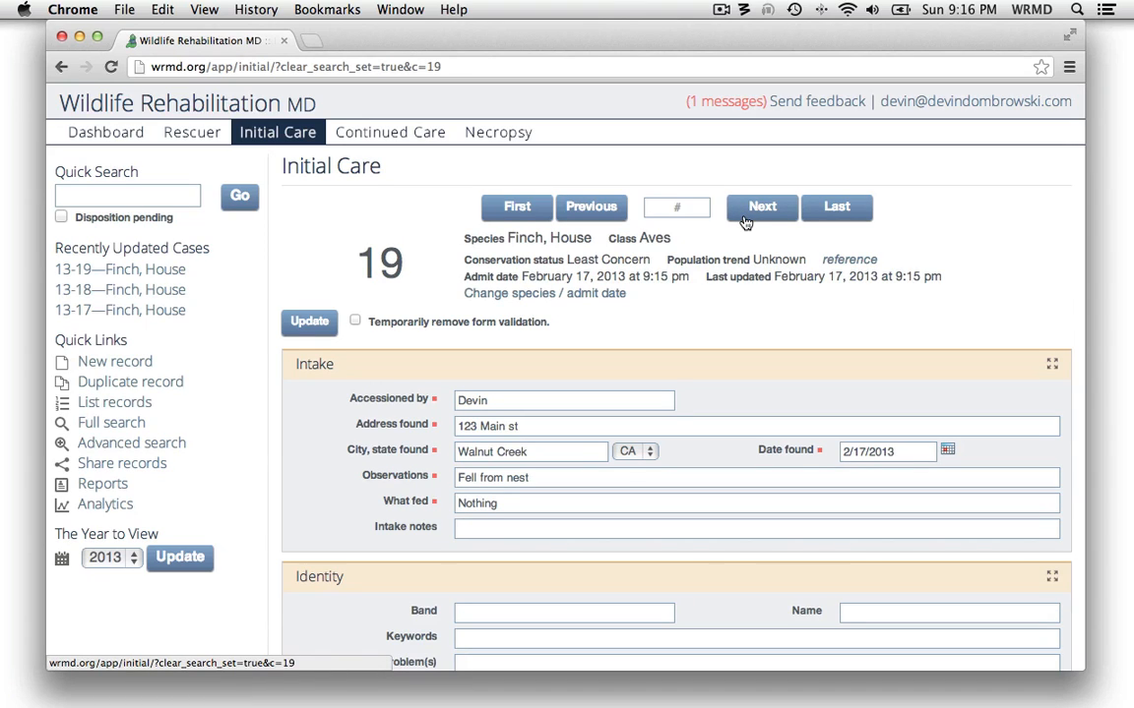
Open the Rescuer page of case 19 and examine the list of cases brought in by this rescuer
{"action": "left_click", "coordinate": [192, 138]}
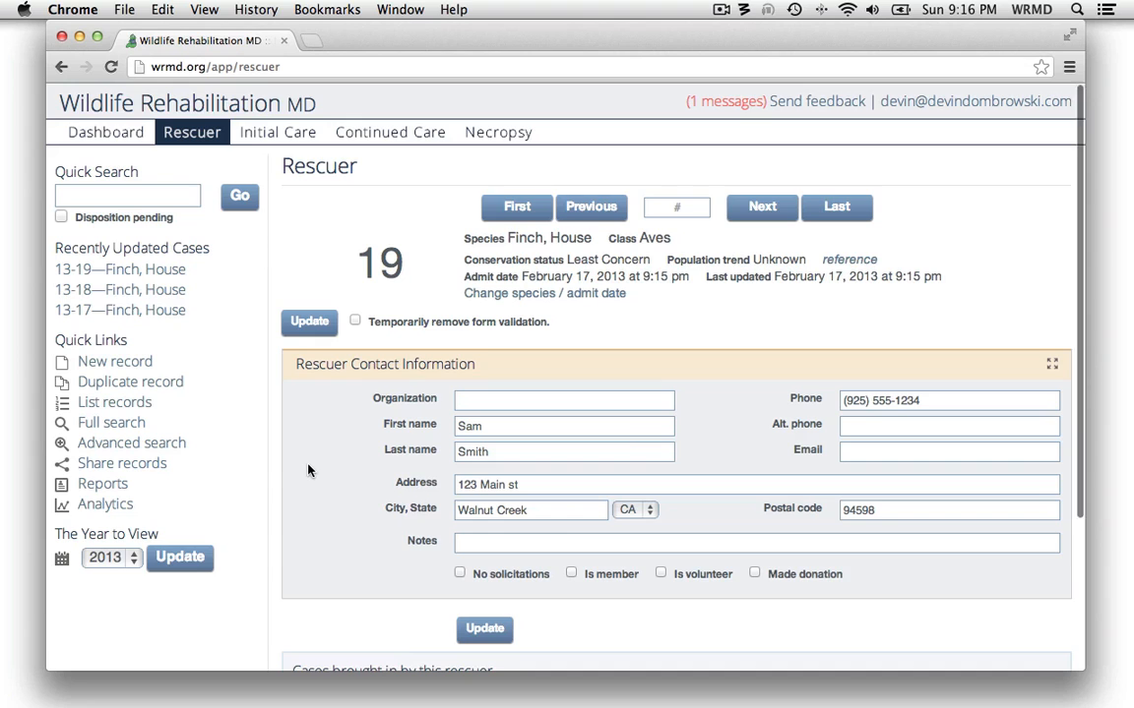
{"action": "scroll", "coordinate": [308, 470], "scroll_direction": "down", "scroll_amount": 3}
{"action": "scroll", "coordinate": [308, 471], "scroll_direction": "down", "scroll_amount": 2}
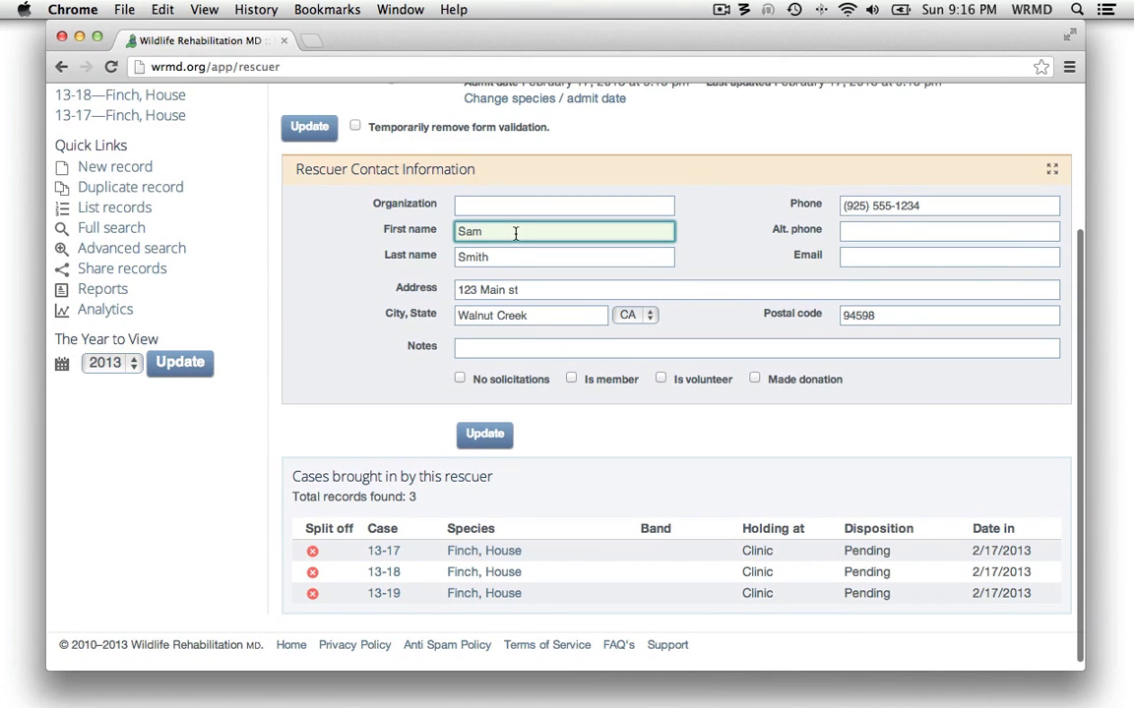
Enter an alternate phone number for the rescuer of case 19 and save the update
{"action": "left_click", "coordinate": [870, 234]}
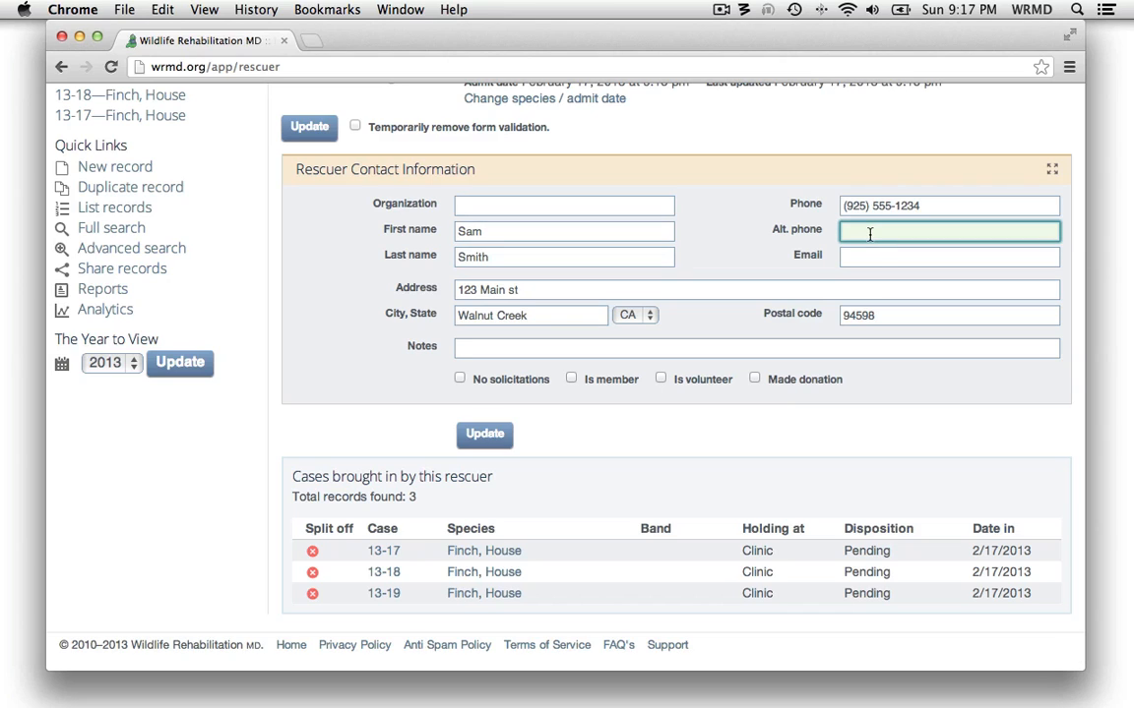
{"action": "type", "text": "925 555 65456"}
{"action": "left_click", "coordinate": [482, 434]}
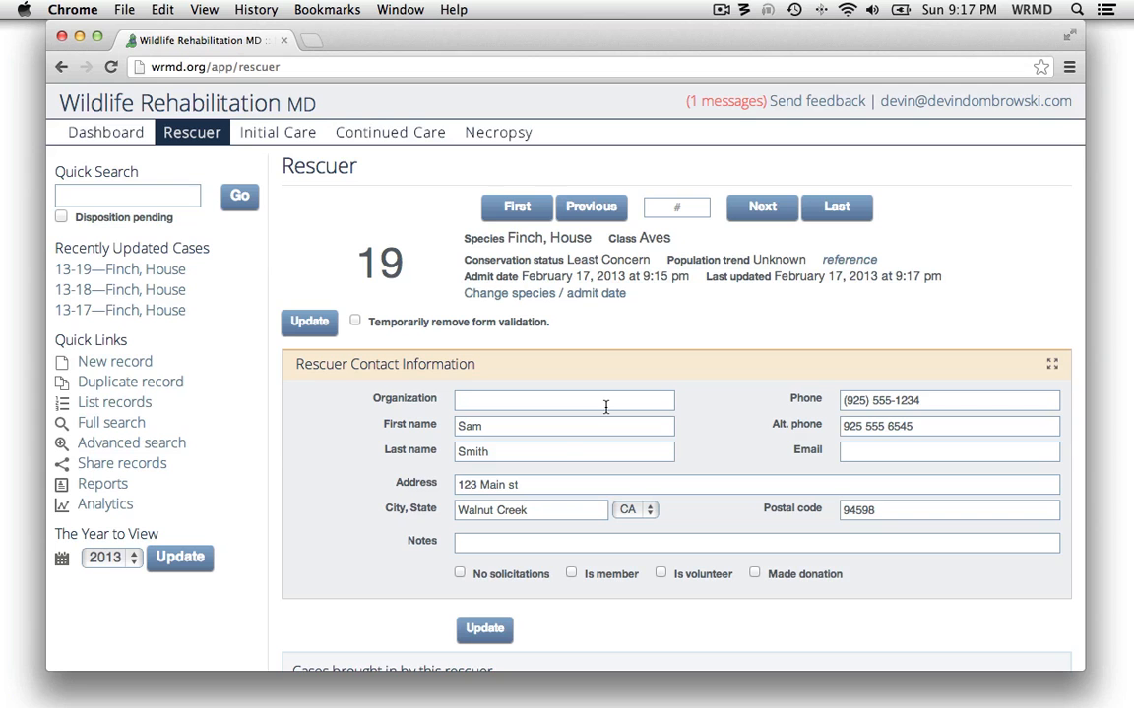
Open case 13-17 from the rescuer's case list and check the alternate phone number on its Rescuer page
{"action": "scroll", "coordinate": [722, 438], "scroll_direction": "down", "scroll_amount": 5}
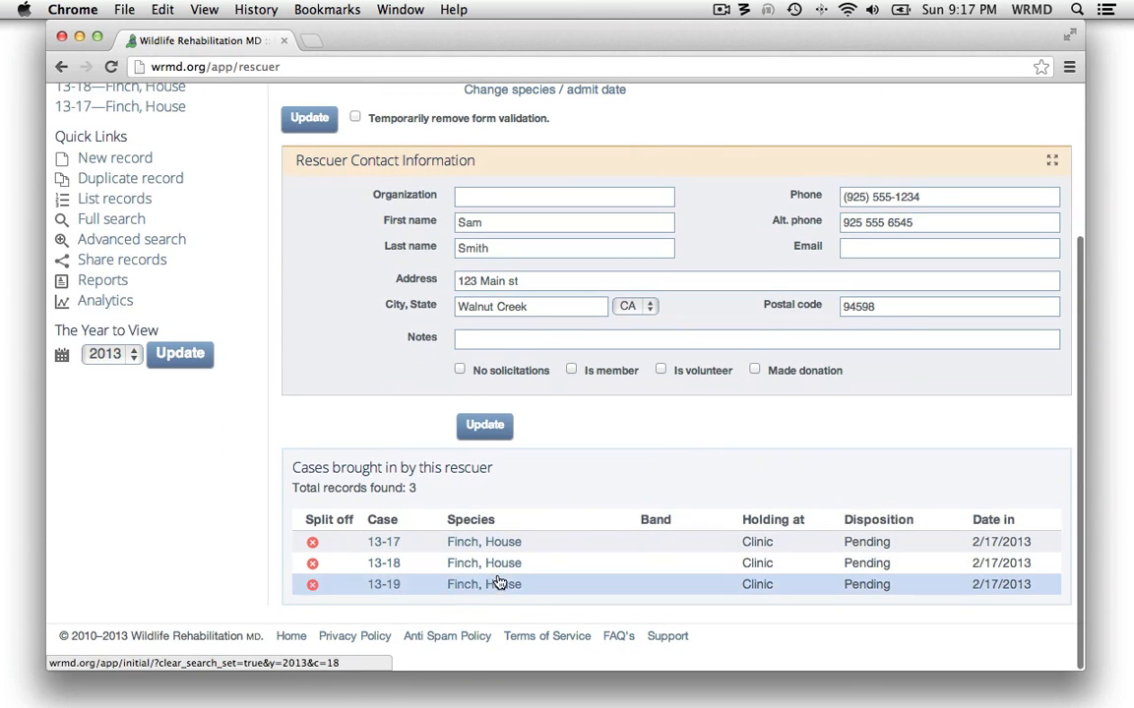
{"action": "scroll", "coordinate": [653, 374], "scroll_direction": "up", "scroll_amount": 3}
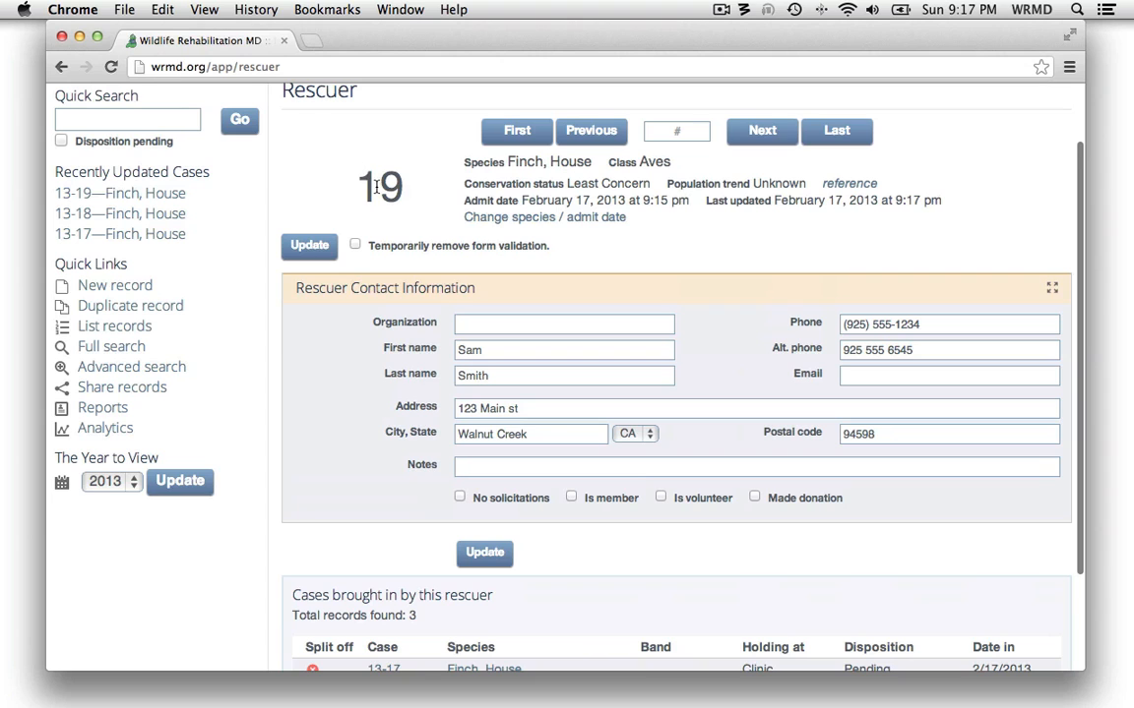
{"action": "scroll", "coordinate": [398, 189], "scroll_direction": "down", "scroll_amount": 2}
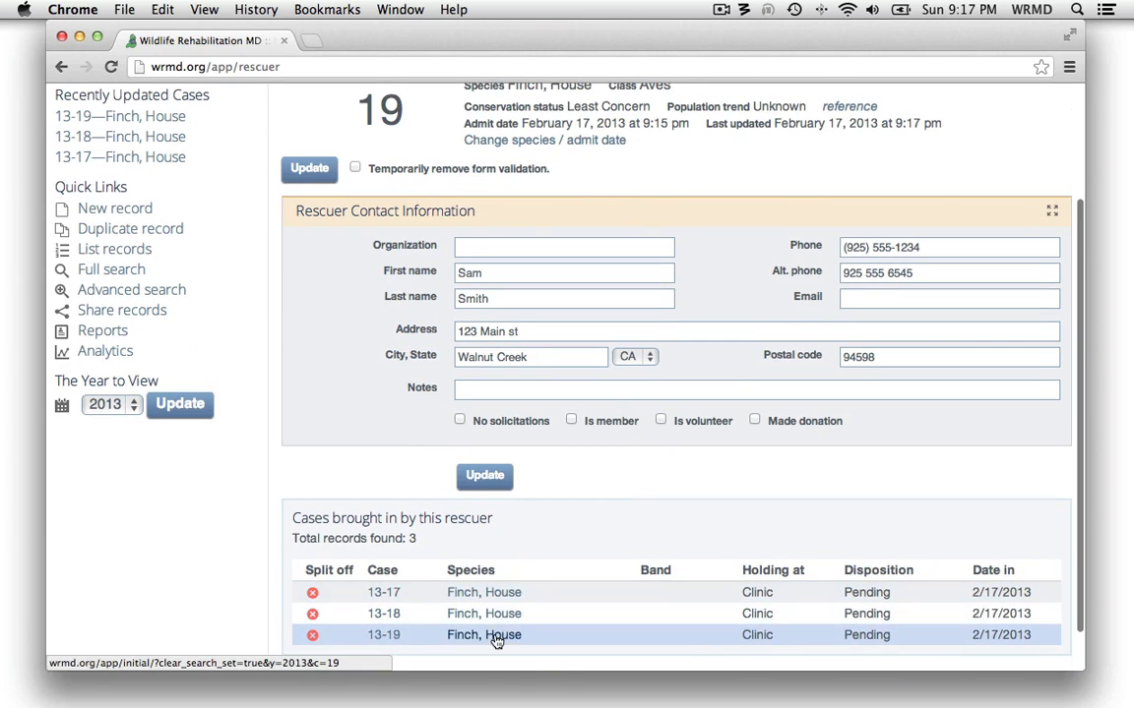
{"action": "left_click", "coordinate": [491, 603]}
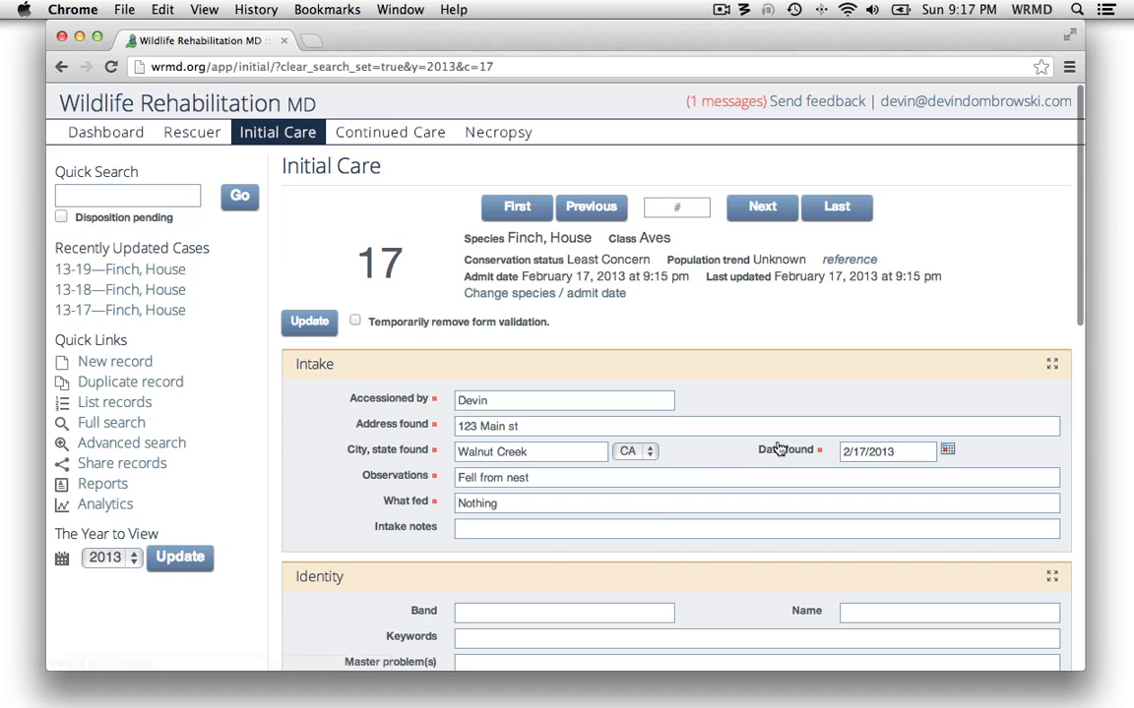
{"action": "left_click", "coordinate": [191, 135]}
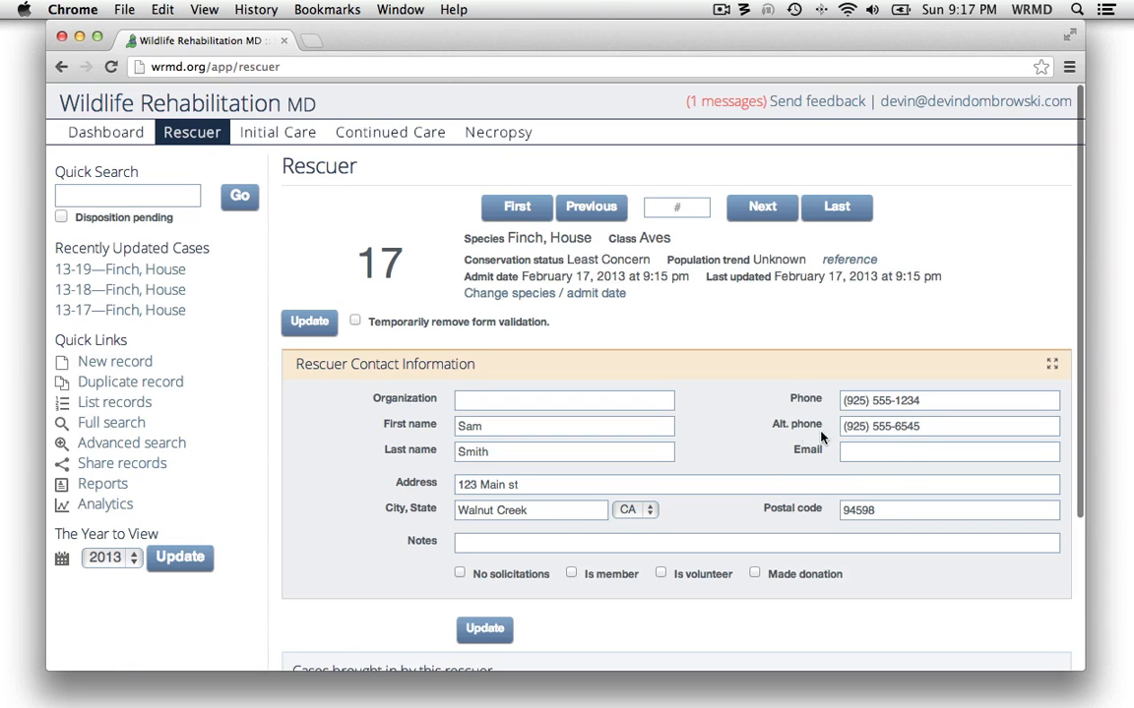
{"action": "scroll", "coordinate": [726, 435], "scroll_direction": "down", "scroll_amount": 3}
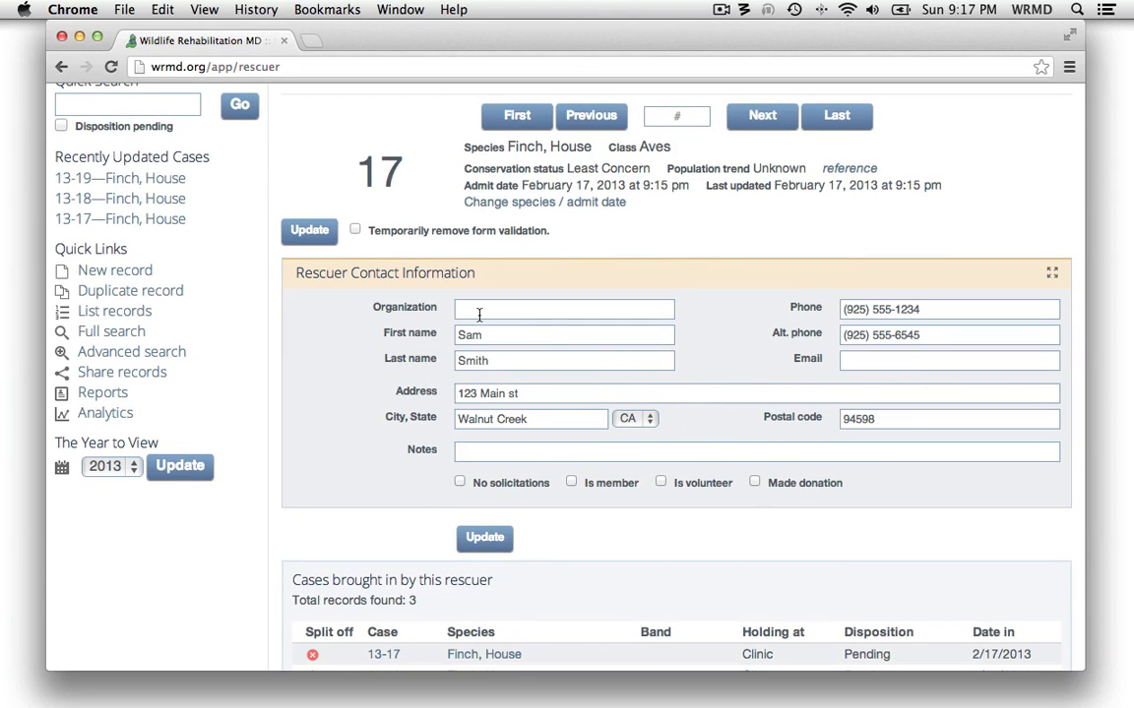
Start a new record with Raccoon, Northern as the species
{"action": "scroll", "coordinate": [704, 360], "scroll_direction": "up", "scroll_amount": 1}
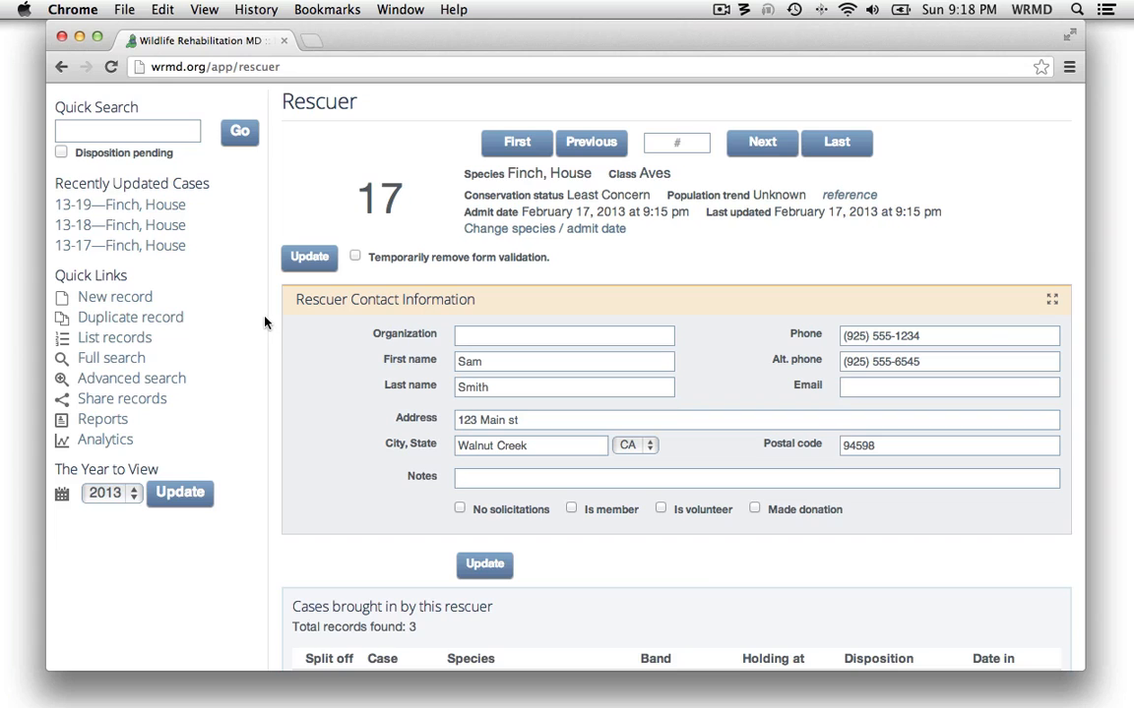
{"action": "left_click", "coordinate": [141, 300]}
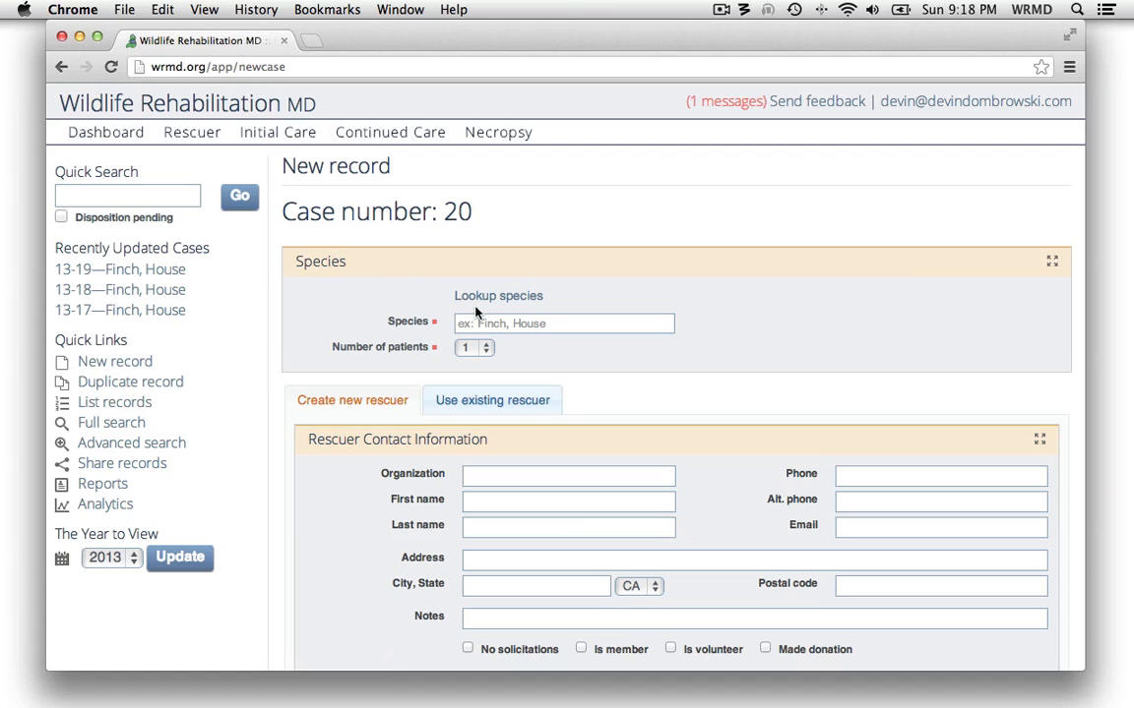
{"action": "left_click", "coordinate": [531, 329]}
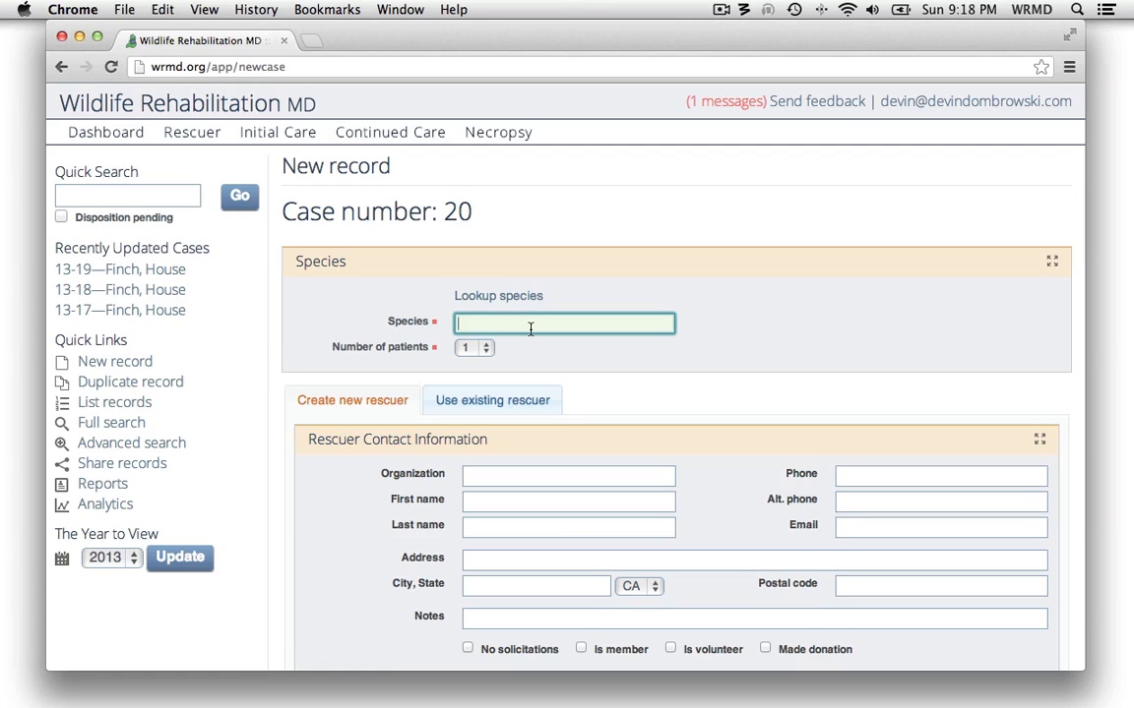
{"action": "type", "text": "Raccoon"}
{"action": "key", "text": "Down"}
{"action": "key", "text": "Return"}
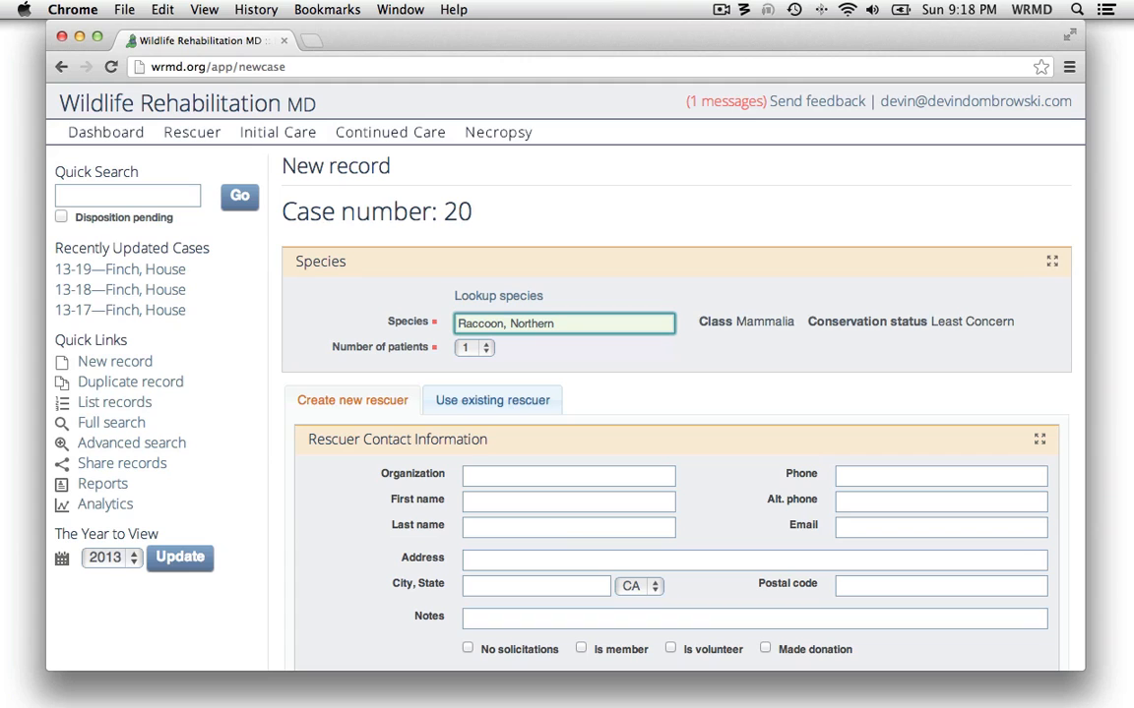
{"action": "left_click", "coordinate": [539, 358]}
Search the existing rescuers by first name and select the rescuer who brought in the House Finches
{"action": "scroll", "coordinate": [543, 325], "scroll_direction": "down", "scroll_amount": 3}
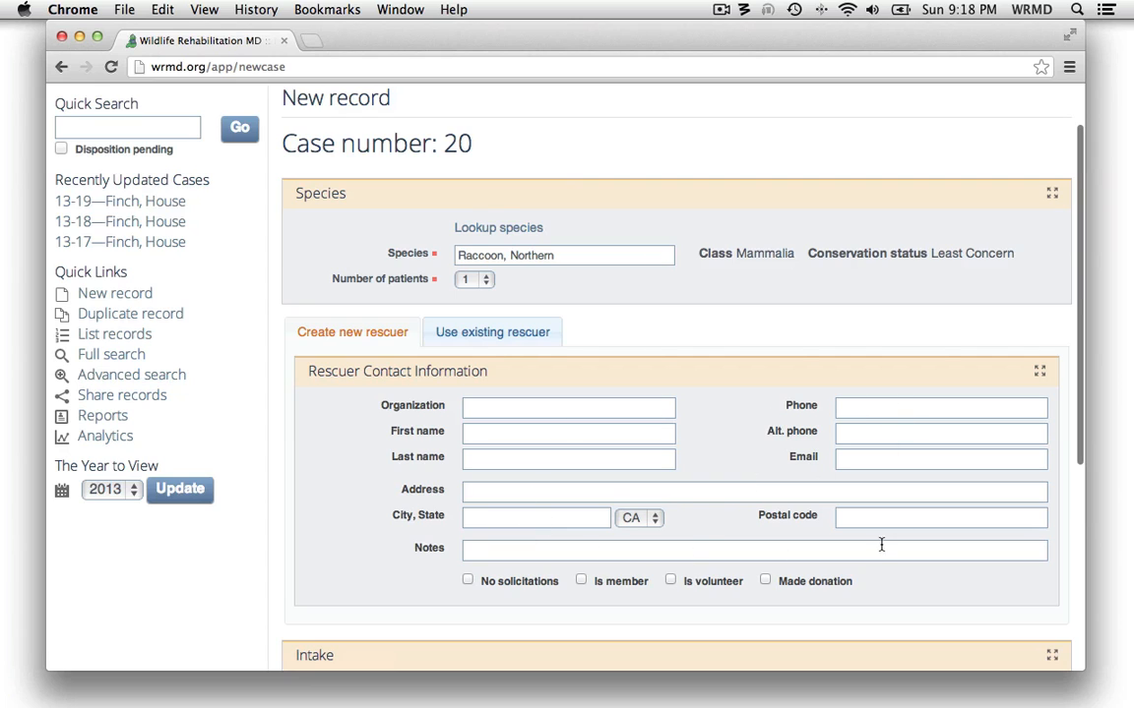
{"action": "left_click", "coordinate": [497, 336]}
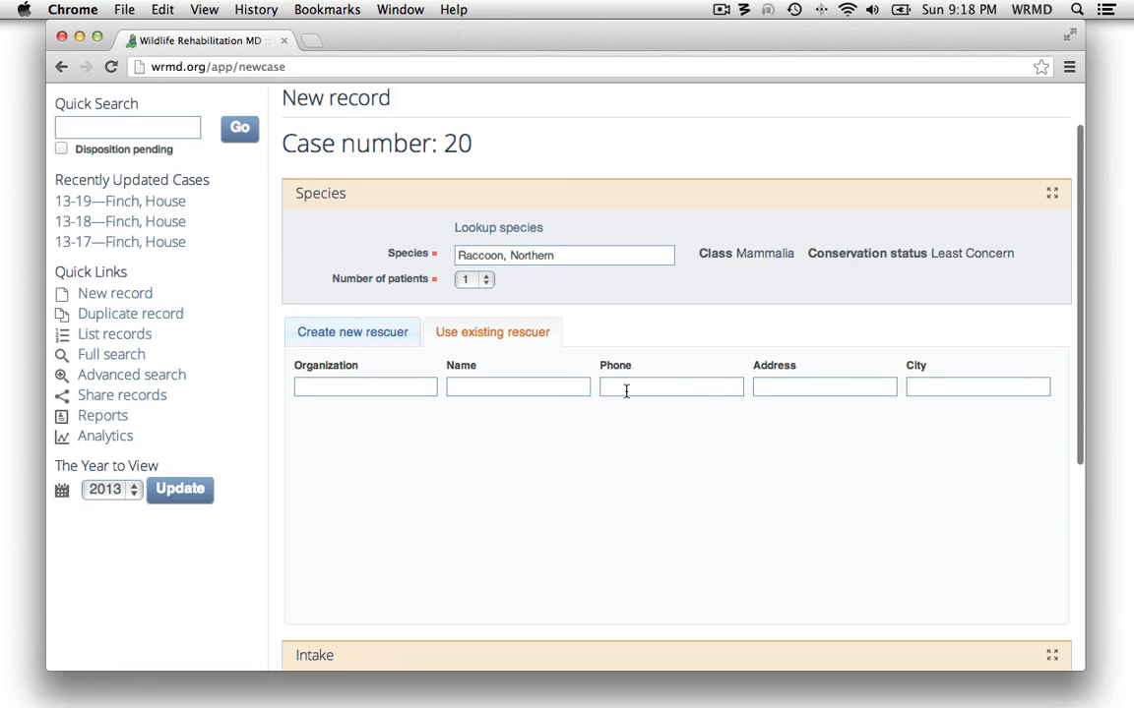
{"action": "left_click", "coordinate": [474, 385]}
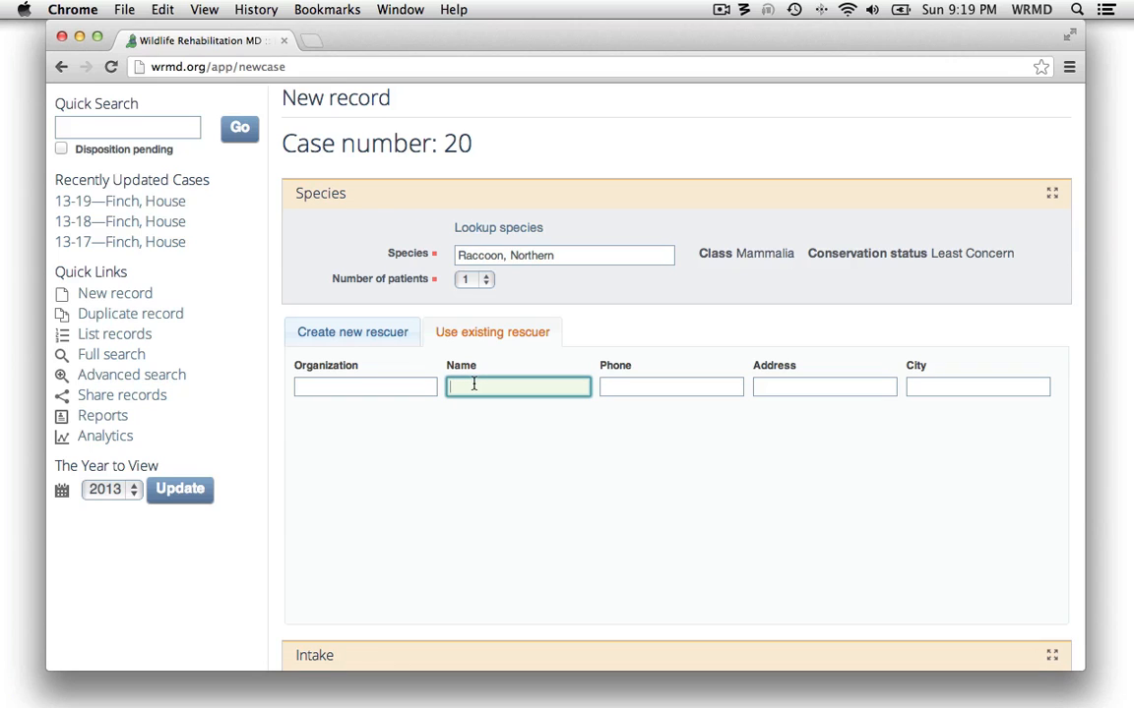
{"action": "type", "text": "sam"}
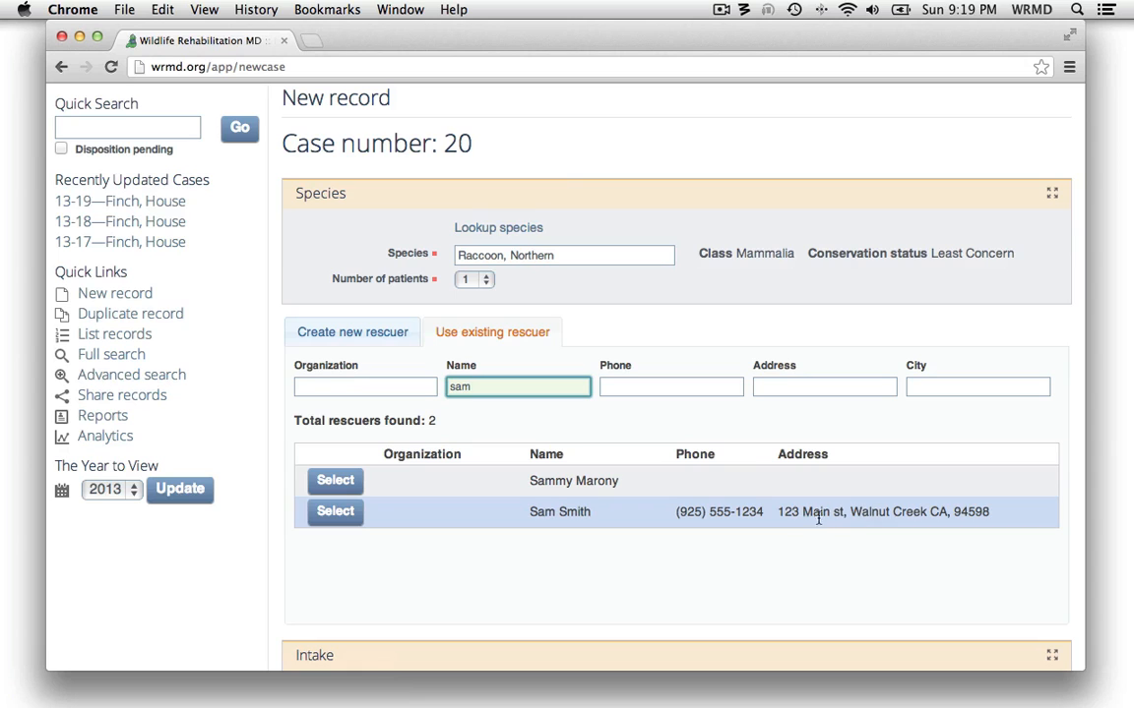
{"action": "left_click", "coordinate": [335, 513]}
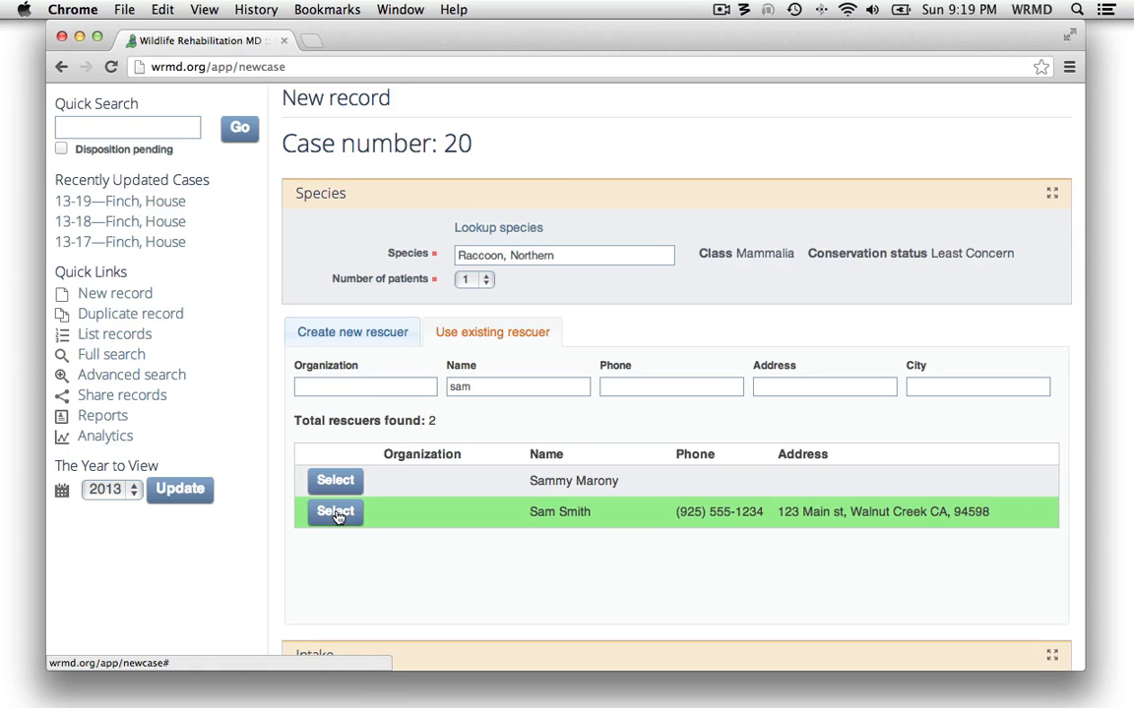
Fill the raccoon's intake with the rescuer's location, the name of the person accessioning it, and 2/19/2013 as the date found
{"action": "scroll", "coordinate": [443, 506], "scroll_direction": "down", "scroll_amount": 3}
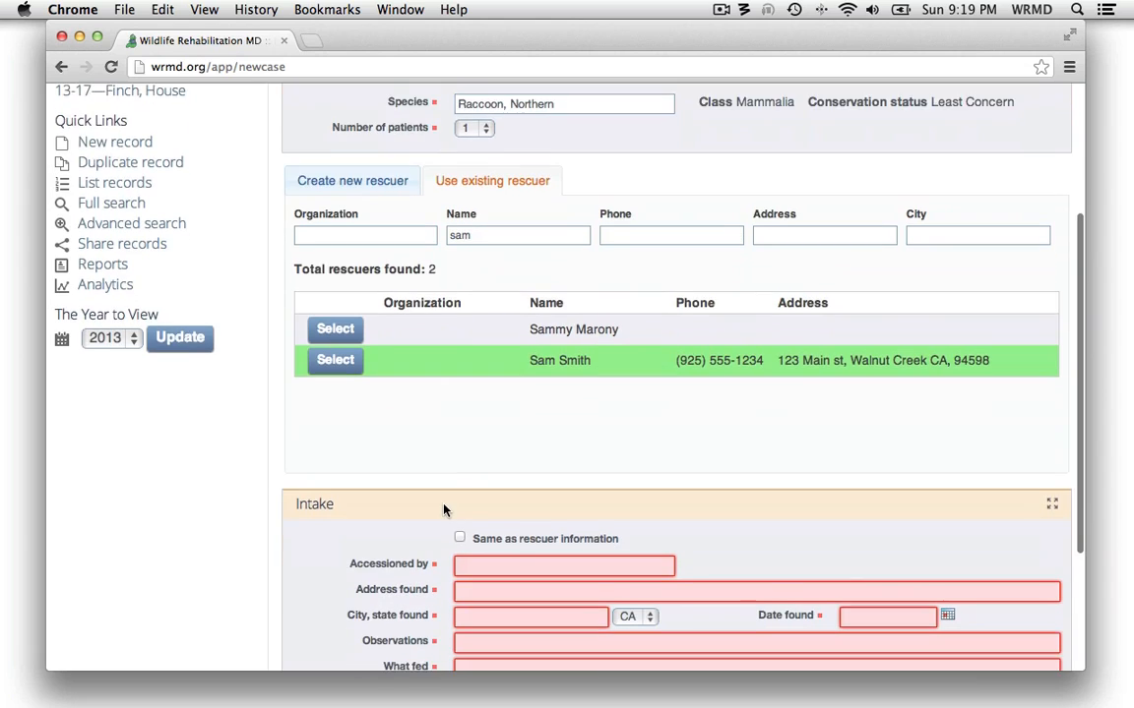
{"action": "scroll", "coordinate": [443, 508], "scroll_direction": "down", "scroll_amount": 1}
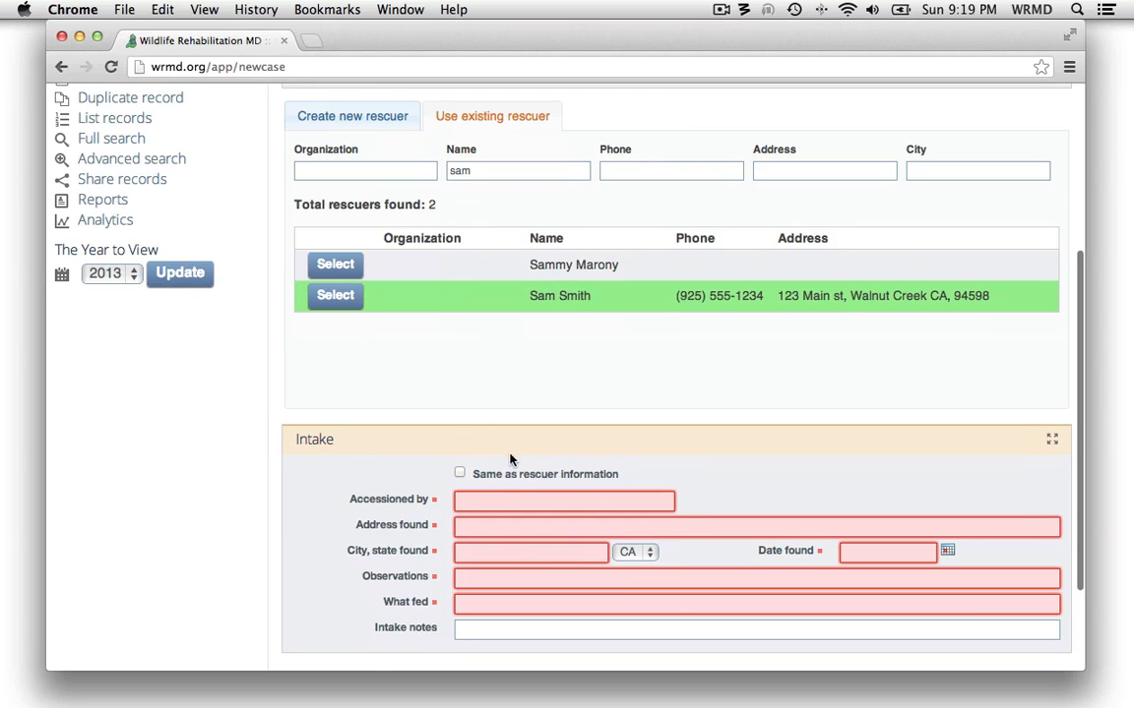
{"action": "left_click", "coordinate": [489, 480]}
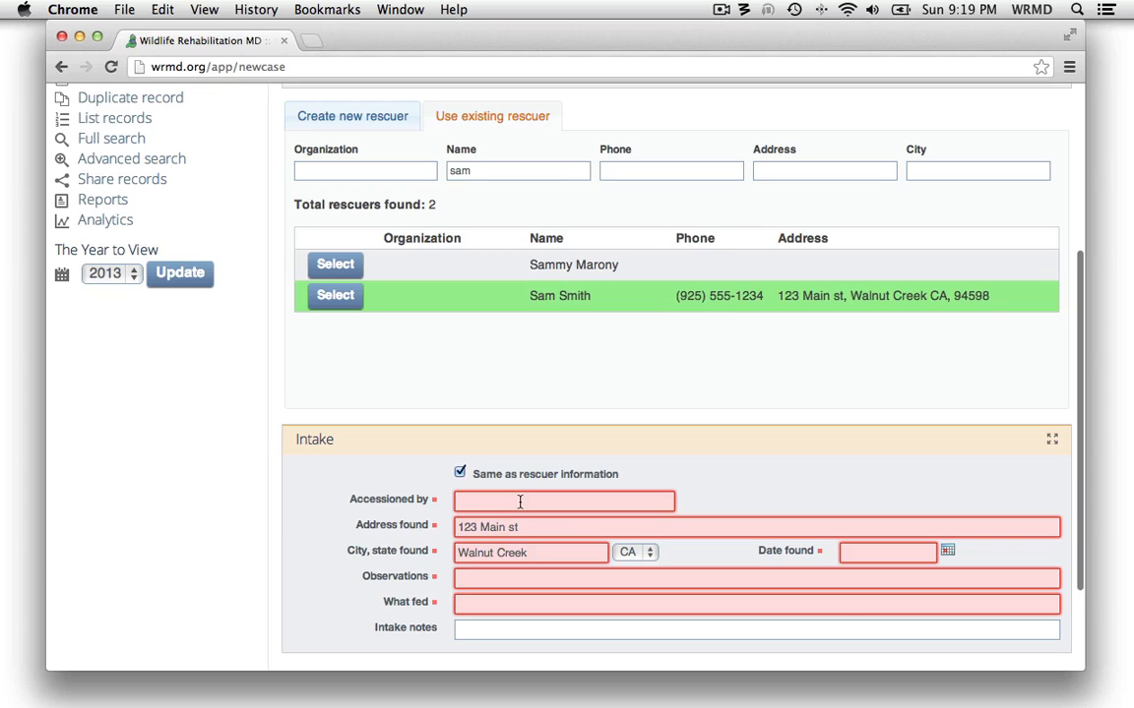
{"action": "left_click", "coordinate": [516, 501]}
{"action": "type", "text": "Devin"}
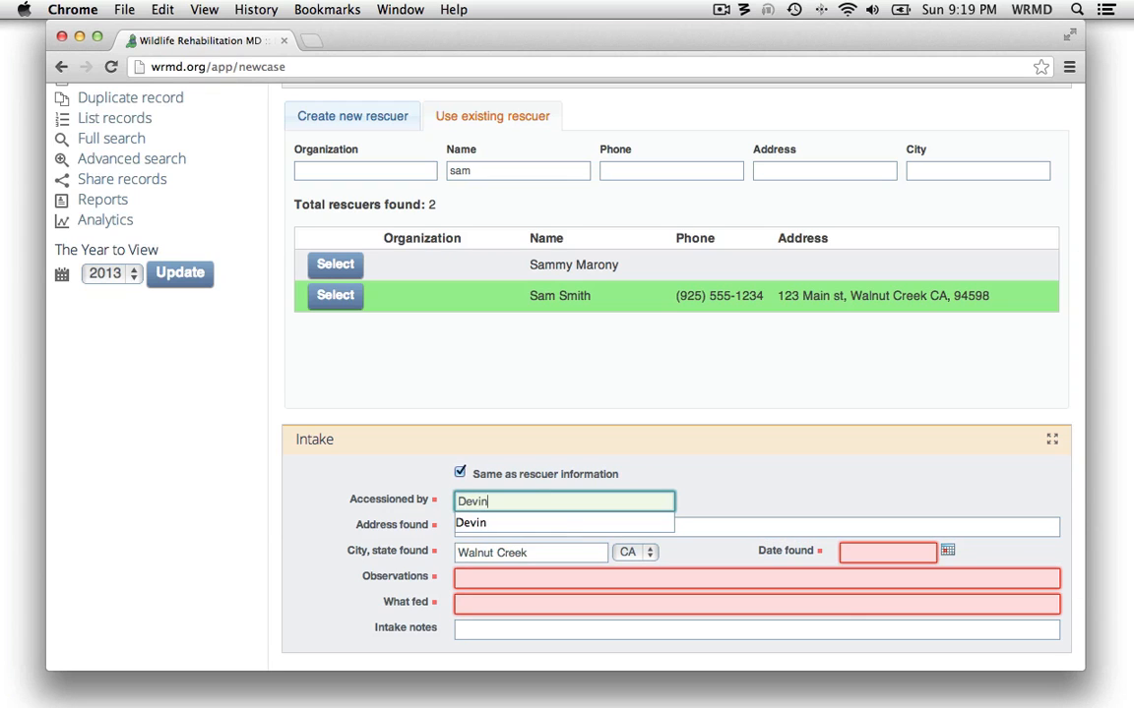
{"action": "key", "text": "Tab"}
{"action": "key", "text": "Tab"}
{"action": "key", "text": "Tab"}
{"action": "key", "text": "Tab"}
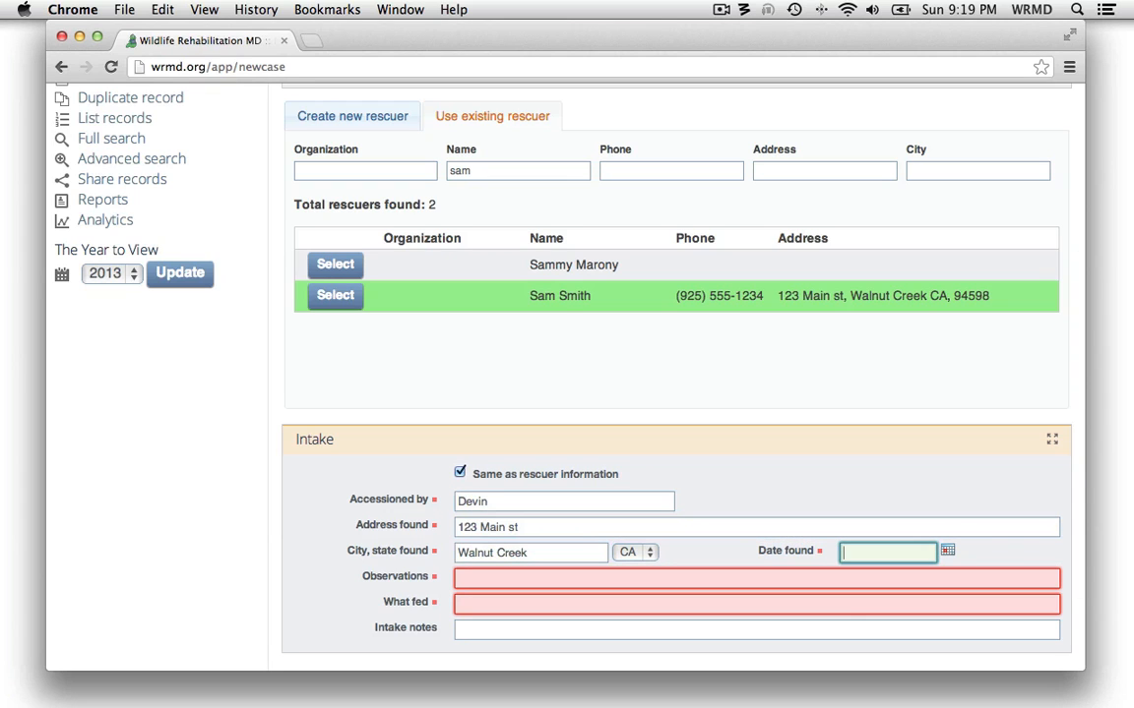
{"action": "left_click", "coordinate": [947, 551]}
{"action": "left_click", "coordinate": [914, 504]}
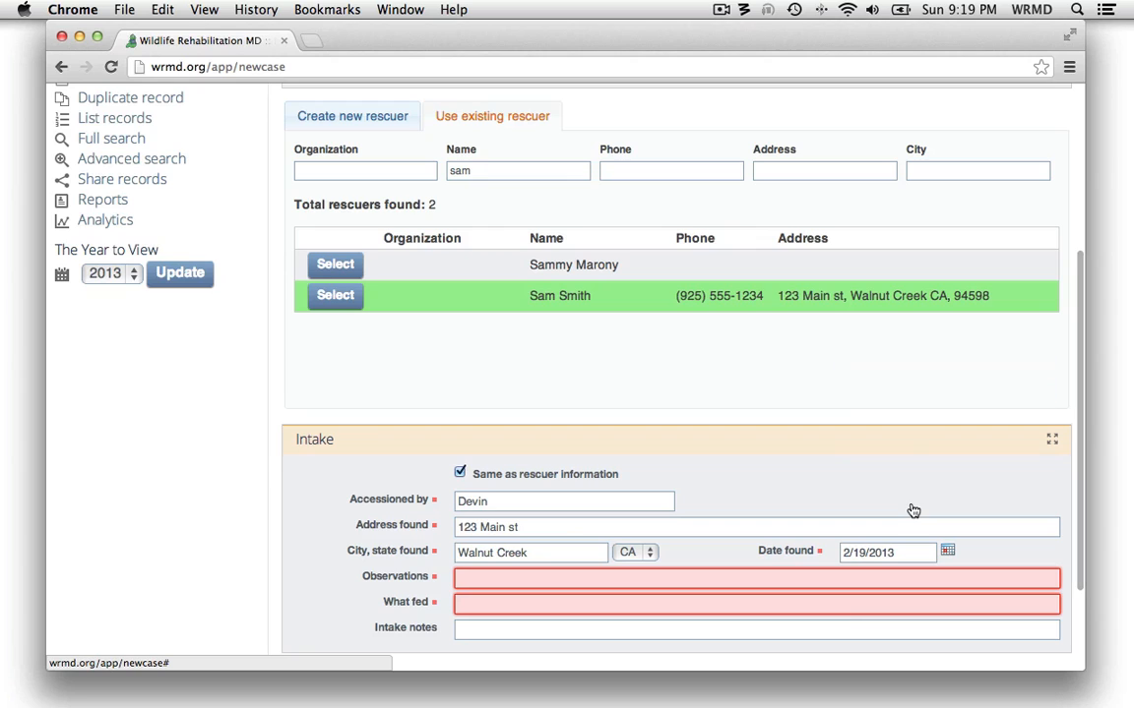
Enter "Hit by car" as the raccoon's intake observations and "Nothing" as what was fed, and create the record
{"action": "left_click", "coordinate": [461, 578]}
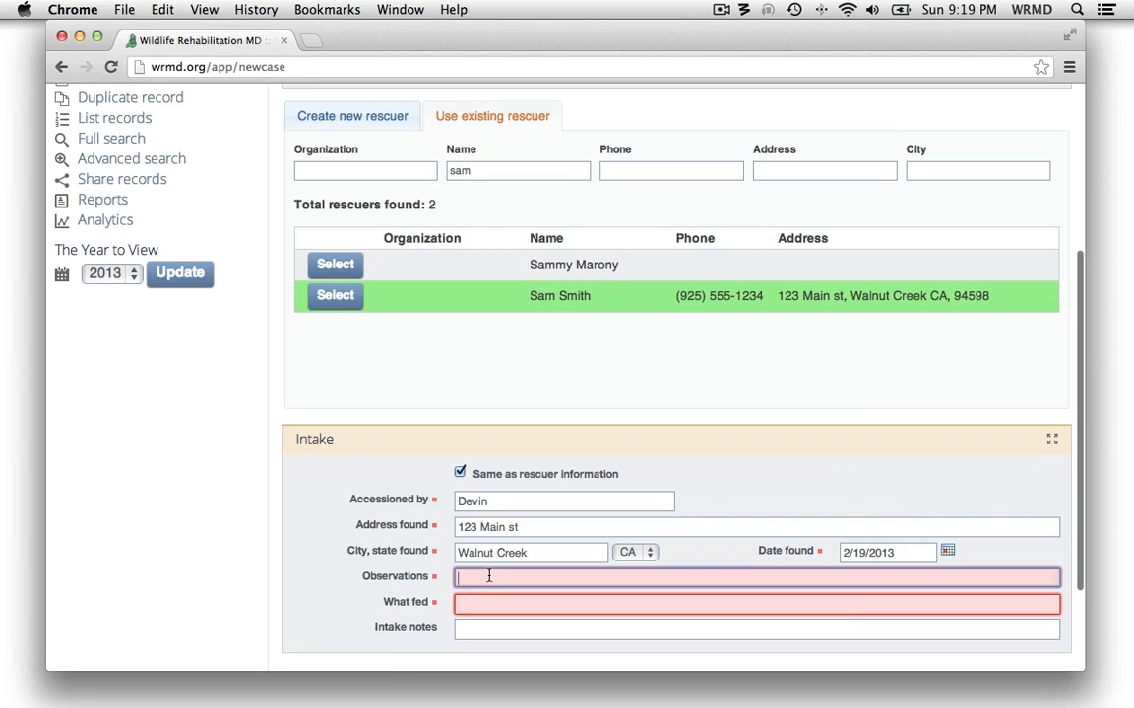
{"action": "type", "text": "Hit b"}
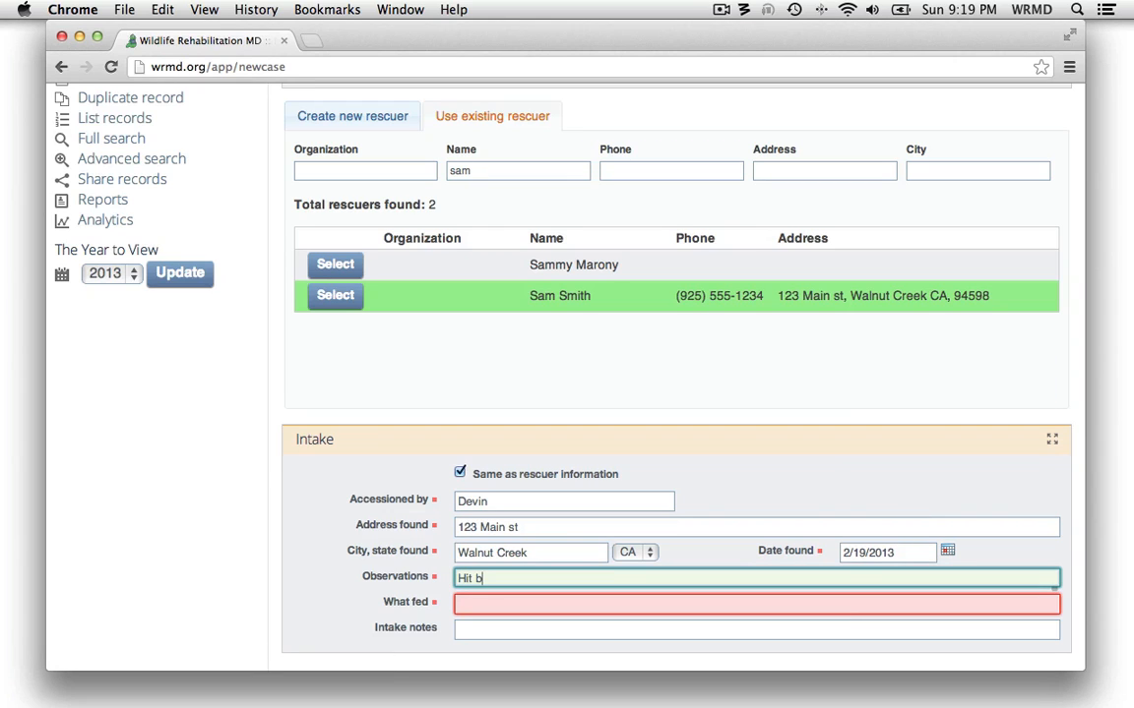
{"action": "type", "text": "y car"}
{"action": "key", "text": "Tab"}
{"action": "type", "text": "Nothing"}
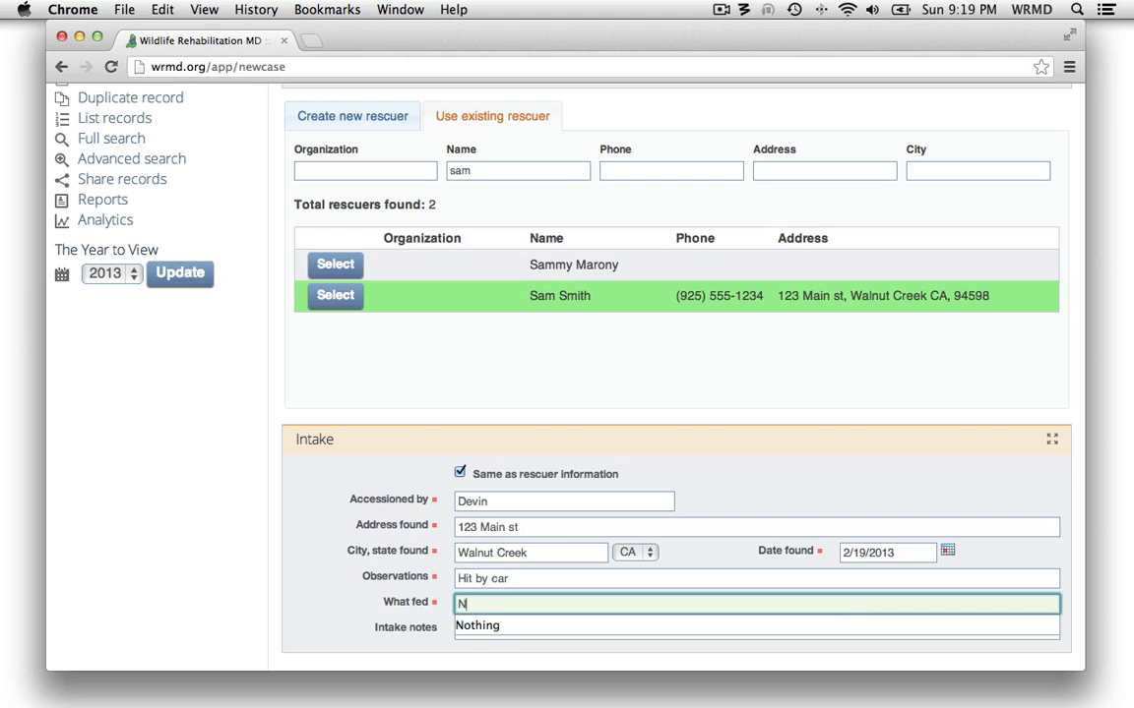
{"action": "left_click", "coordinate": [345, 612]}
{"action": "scroll", "coordinate": [344, 608], "scroll_direction": "down", "scroll_amount": 3}
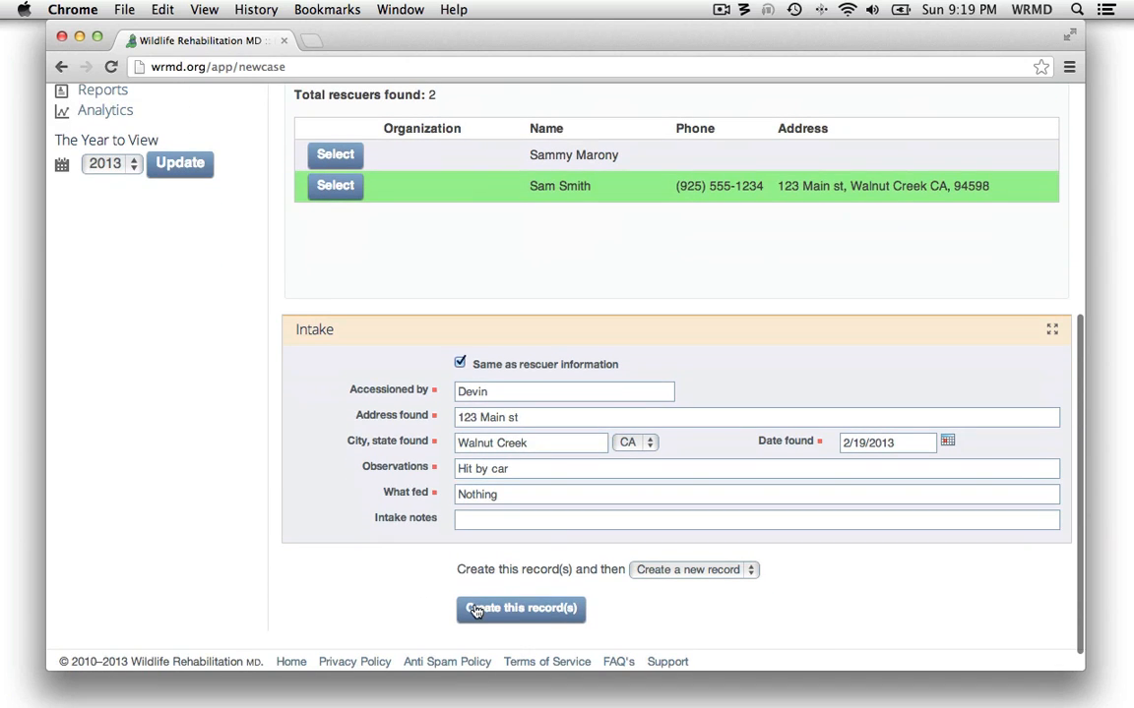
{"action": "left_click", "coordinate": [506, 609]}
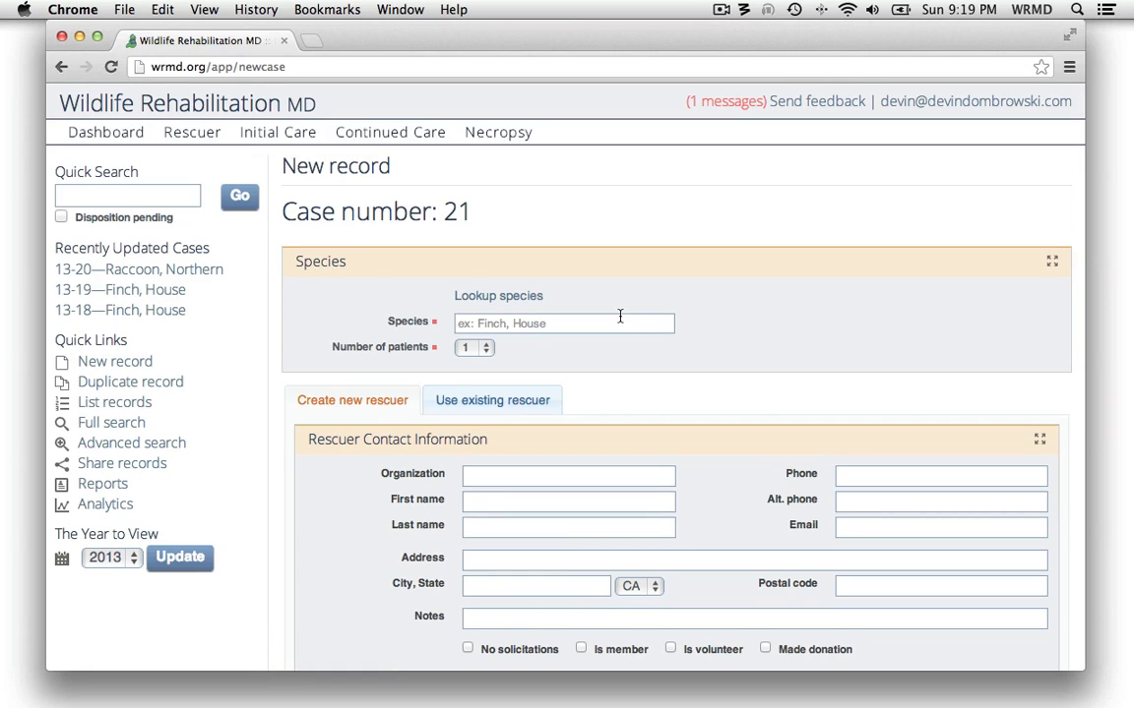
List all records, open raccoon case 13-20, and examine the cases brought in by its rescuer on the Rescuer page
{"action": "left_click", "coordinate": [132, 406]}
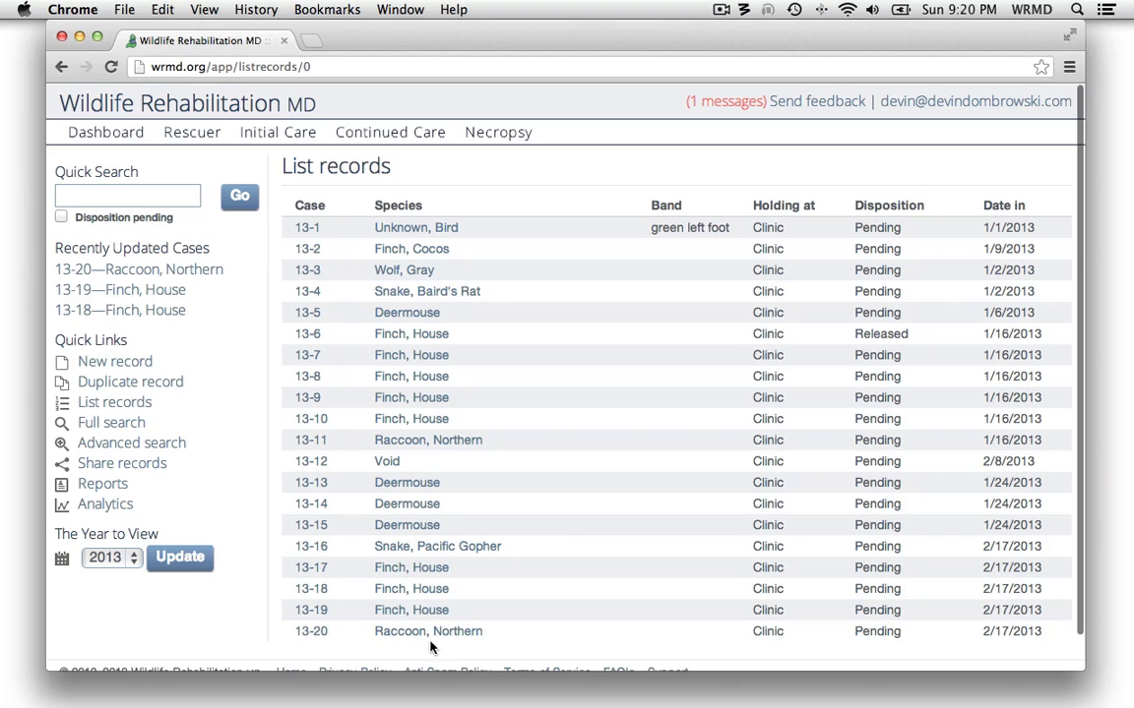
{"action": "left_click", "coordinate": [429, 638]}
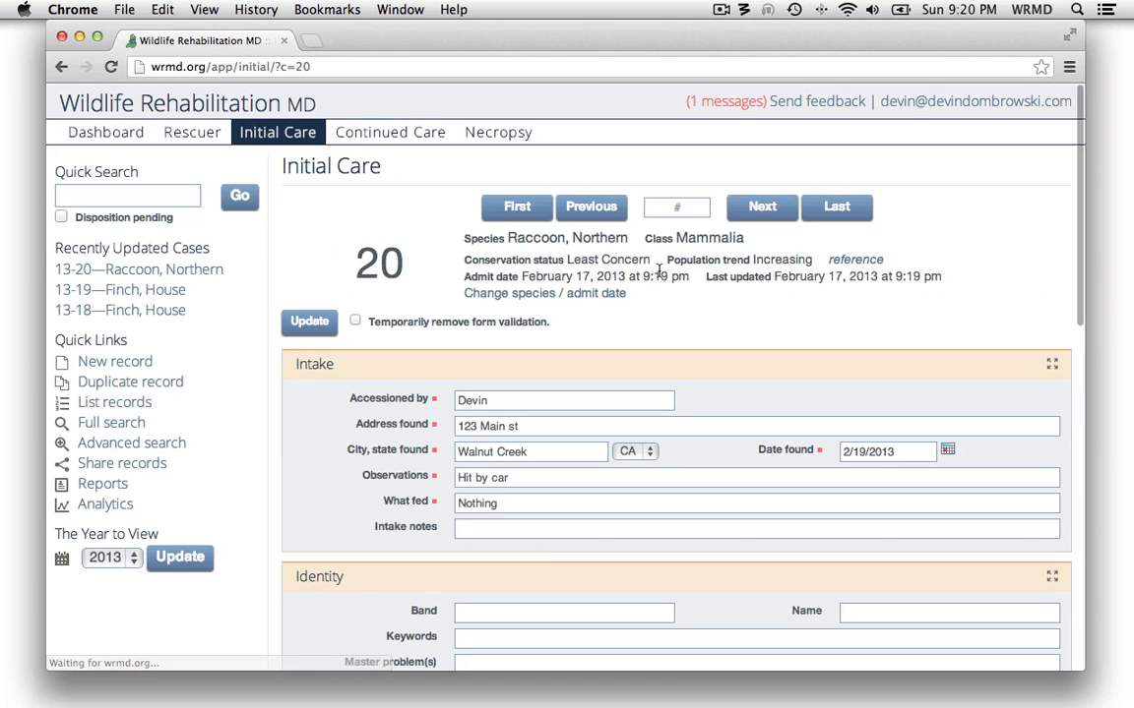
{"action": "left_click", "coordinate": [193, 137]}
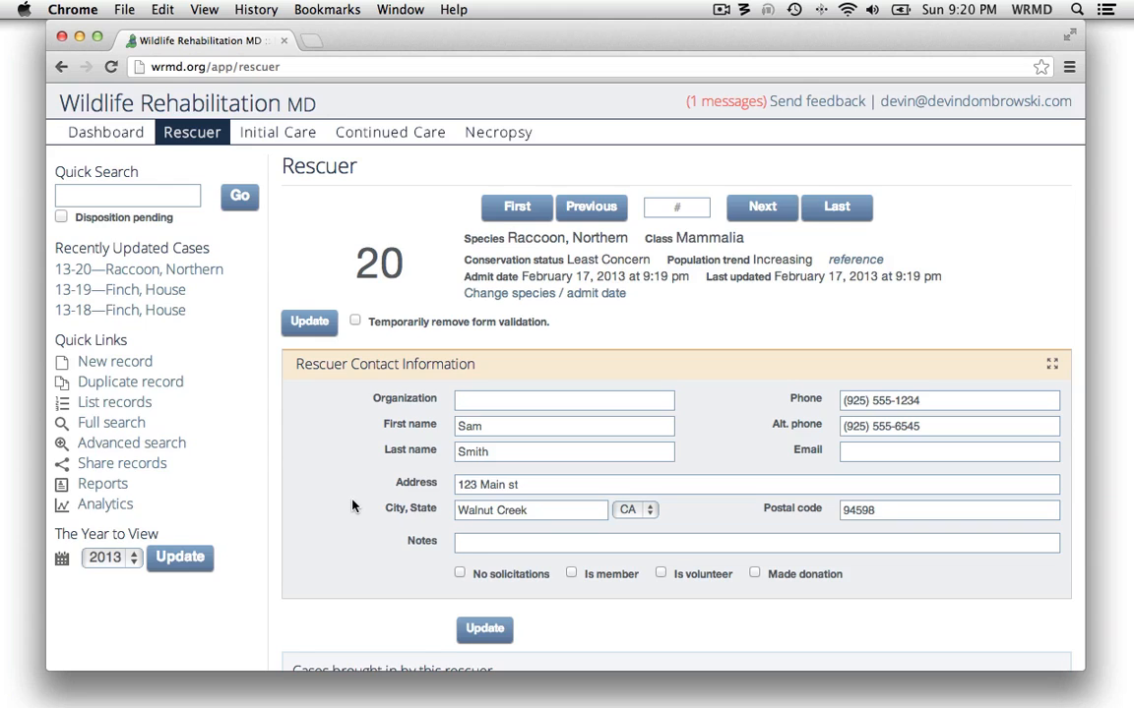
{"action": "scroll", "coordinate": [352, 506], "scroll_direction": "down", "scroll_amount": 5}
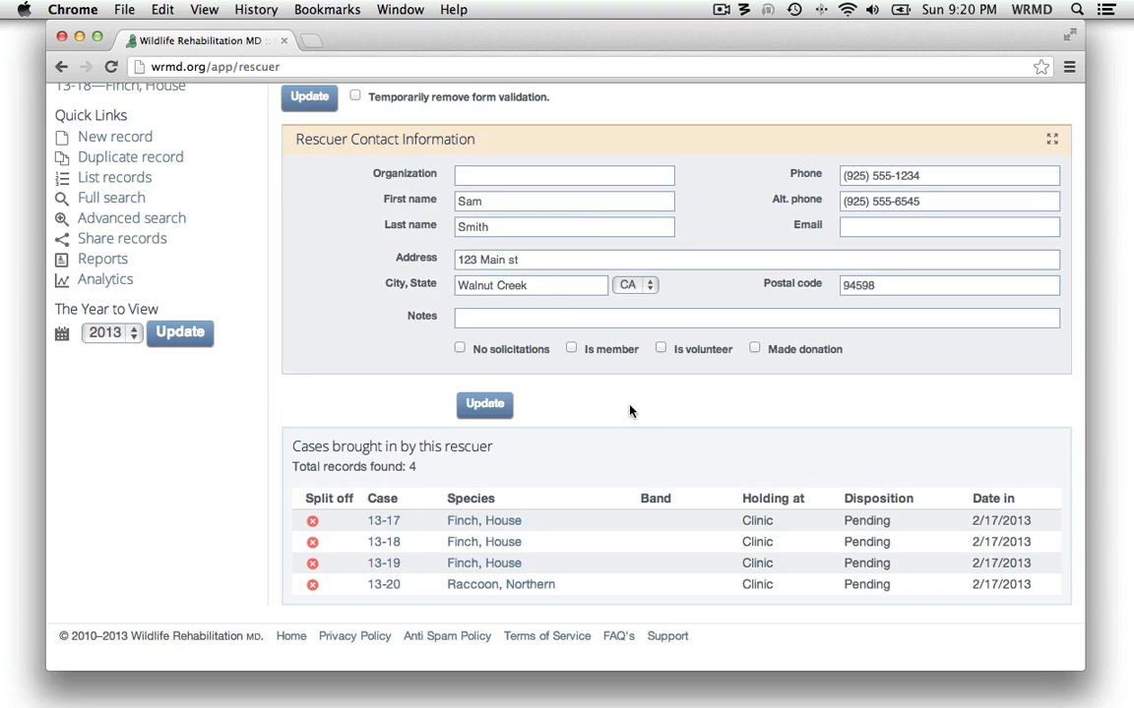
Start another new record and switch it to use an existing rescuer
{"action": "scroll", "coordinate": [631, 412], "scroll_direction": "up", "scroll_amount": 5}
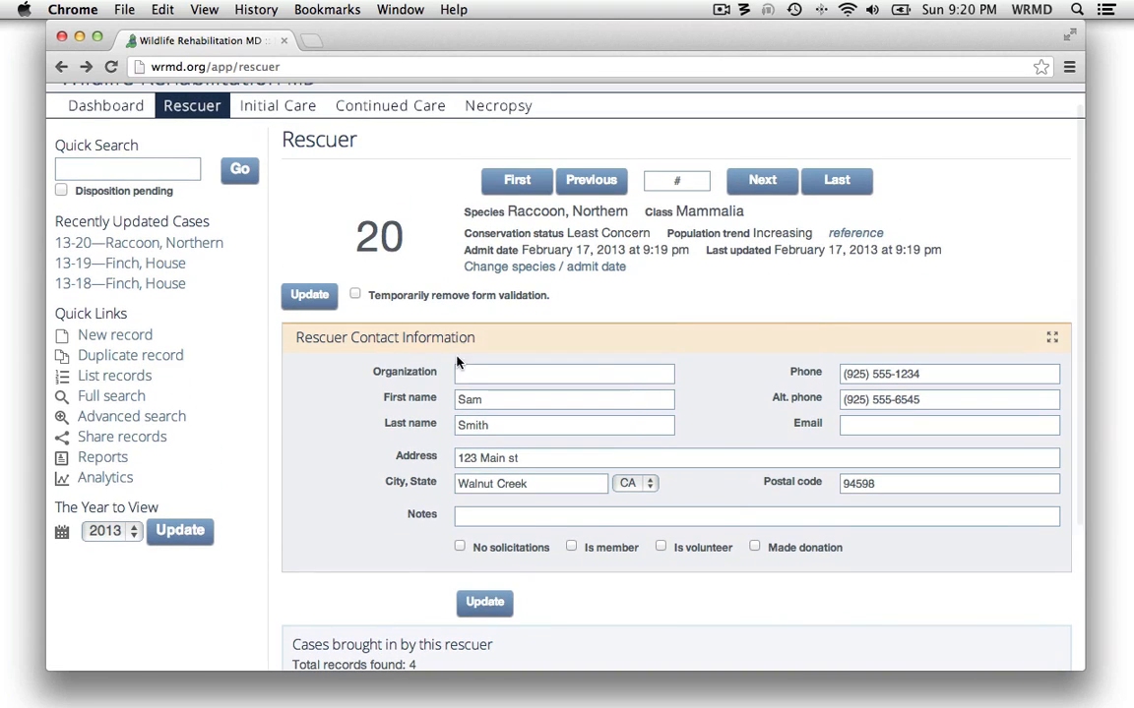
{"action": "left_click", "coordinate": [117, 335]}
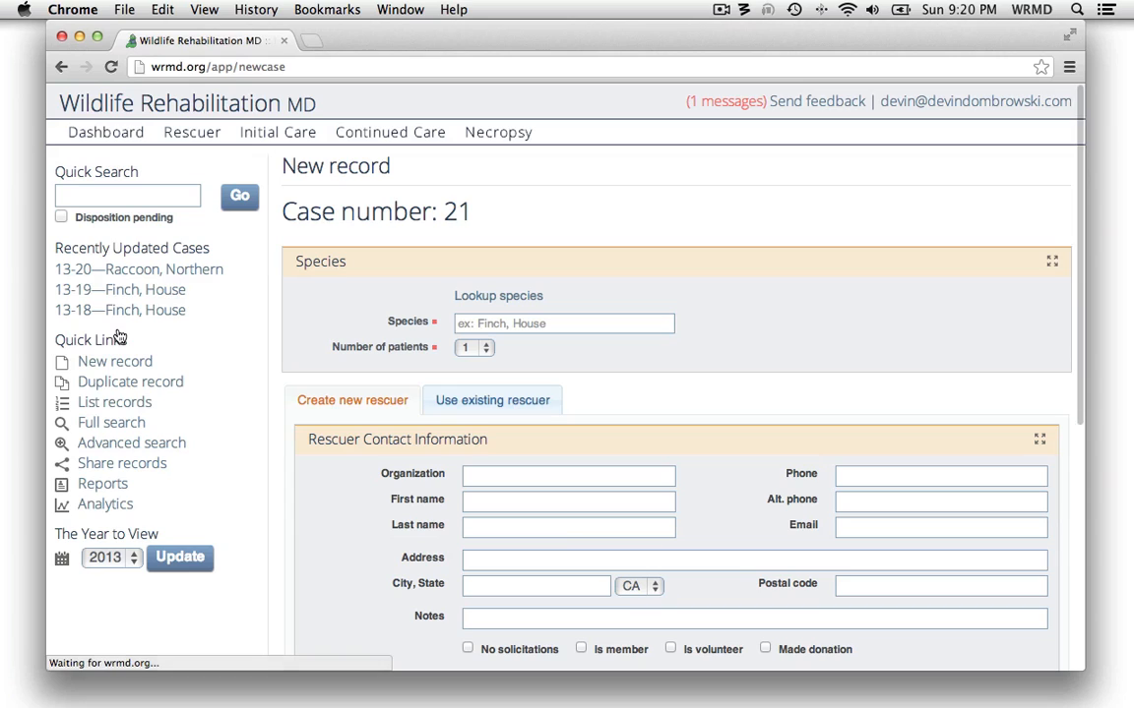
{"action": "left_click", "coordinate": [502, 404]}
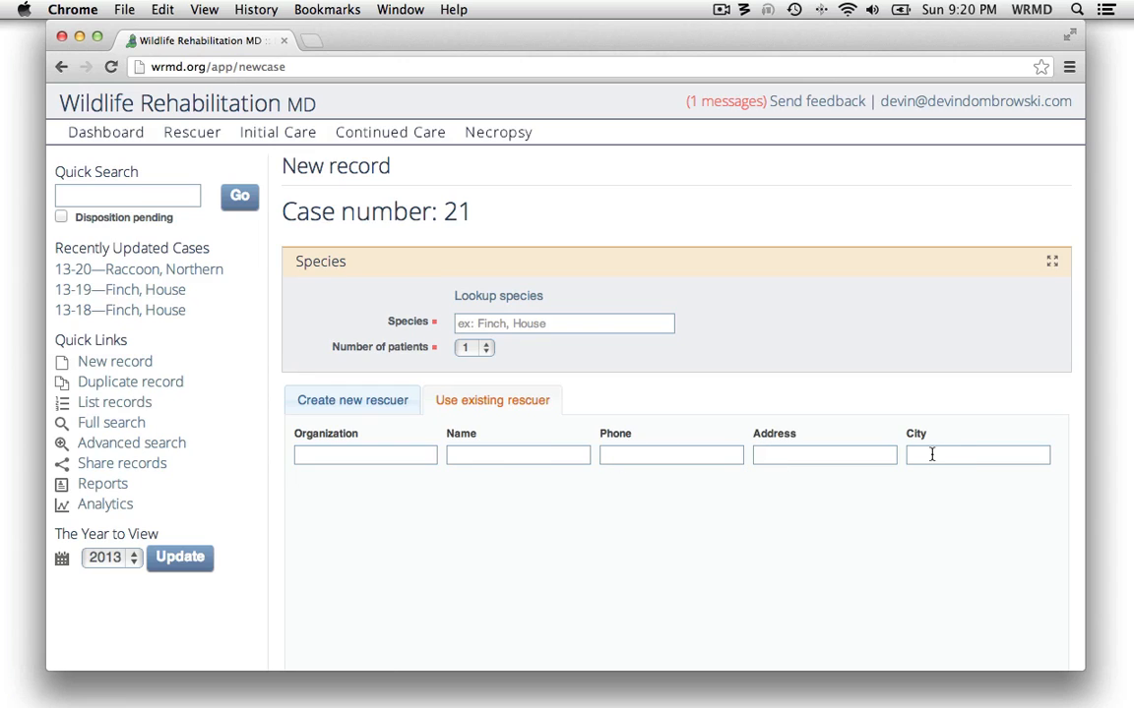
Search the existing rescuers by phone area code 925 and look through the matching entries
{"action": "left_click", "coordinate": [633, 459]}
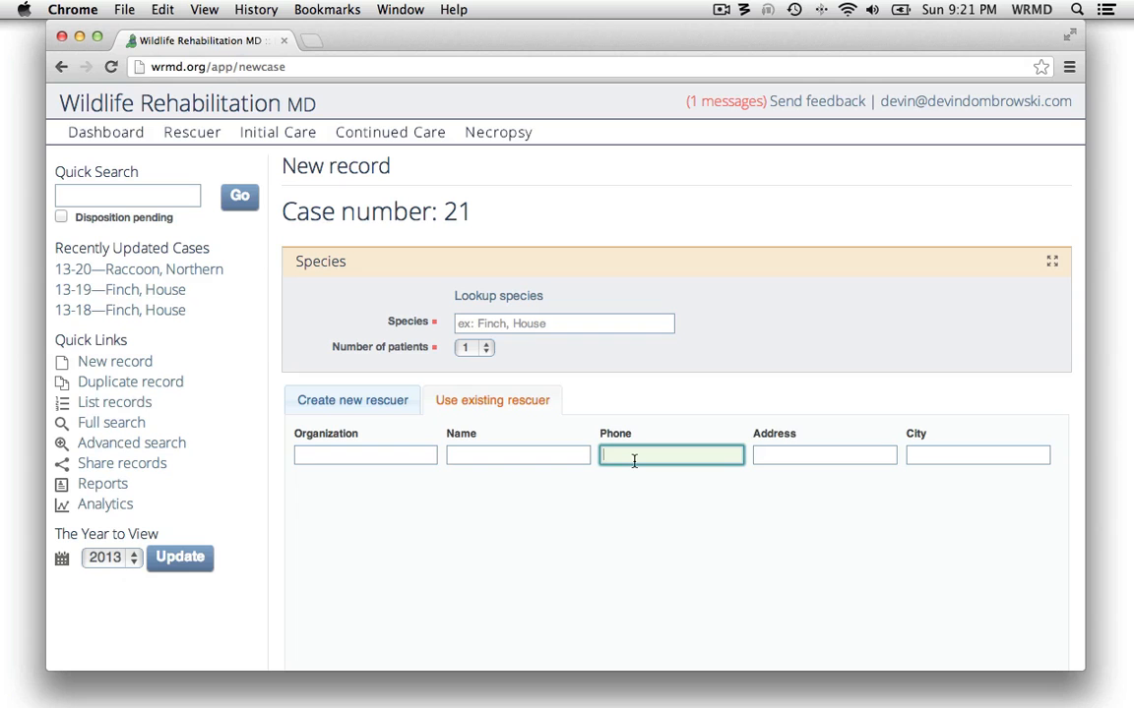
{"action": "type", "text": "925"}
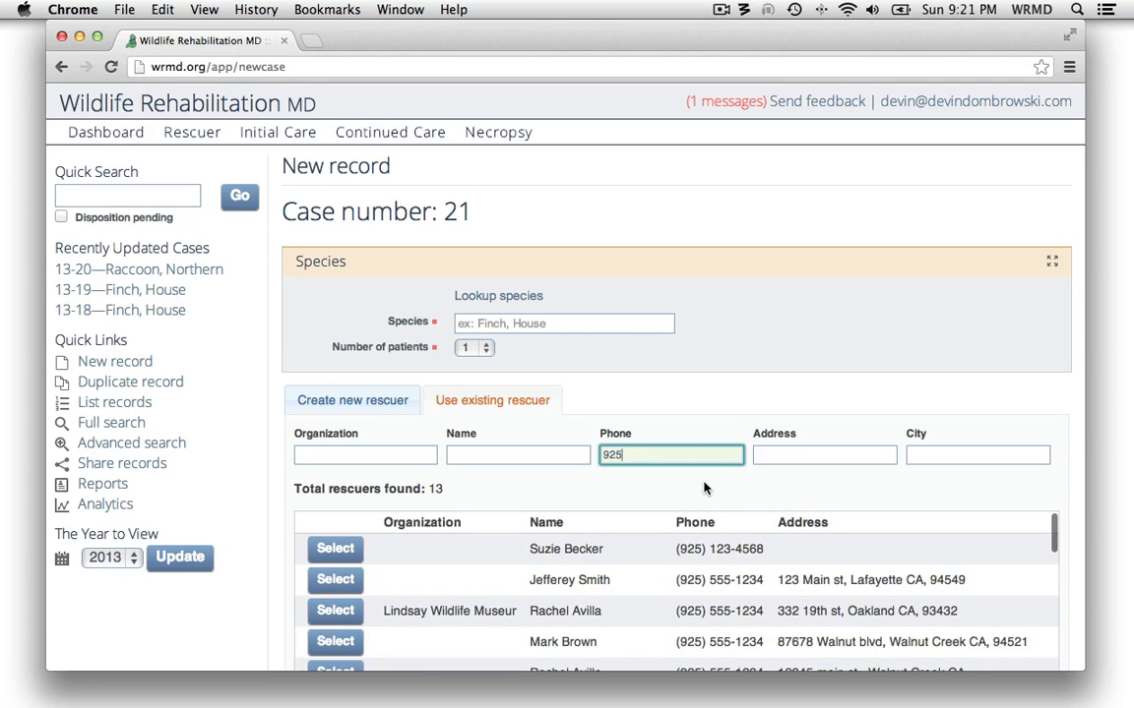
{"action": "scroll", "coordinate": [705, 487], "scroll_direction": "down", "scroll_amount": 5}
{"action": "scroll", "coordinate": [705, 487], "scroll_direction": "up", "scroll_amount": 4}
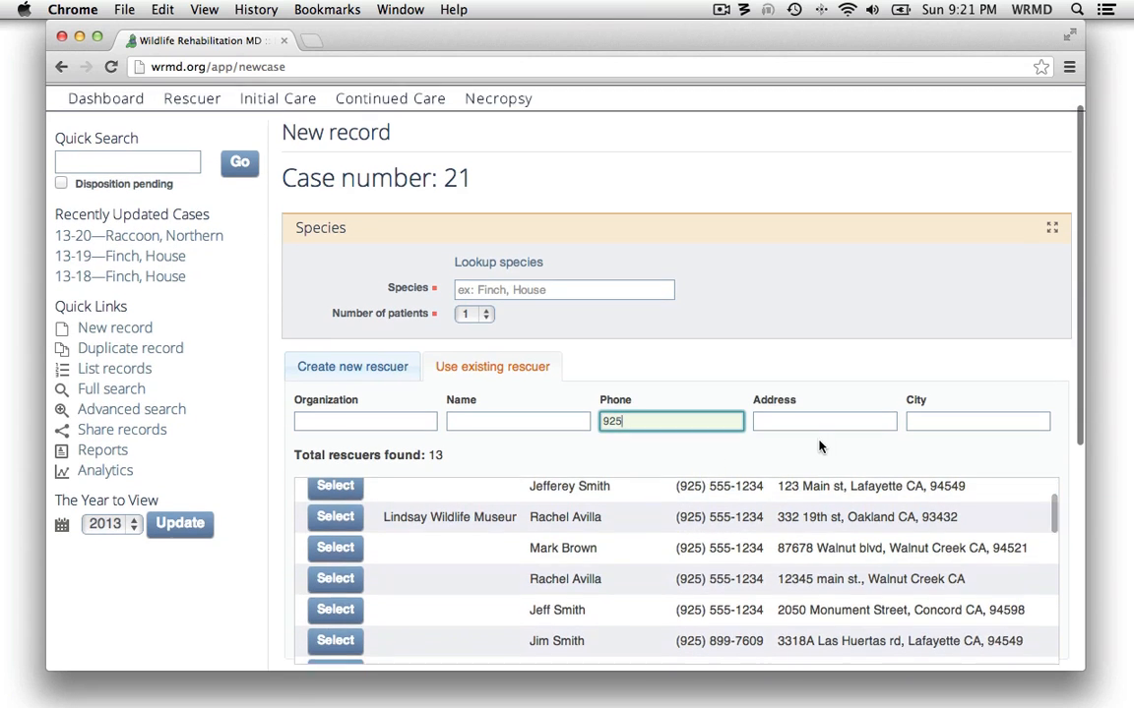
{"action": "scroll", "coordinate": [942, 422], "scroll_direction": "down", "scroll_amount": 2}
Narrow the rescuer matches by the city text "lafa", and clear the city filter again
{"action": "left_click", "coordinate": [965, 388]}
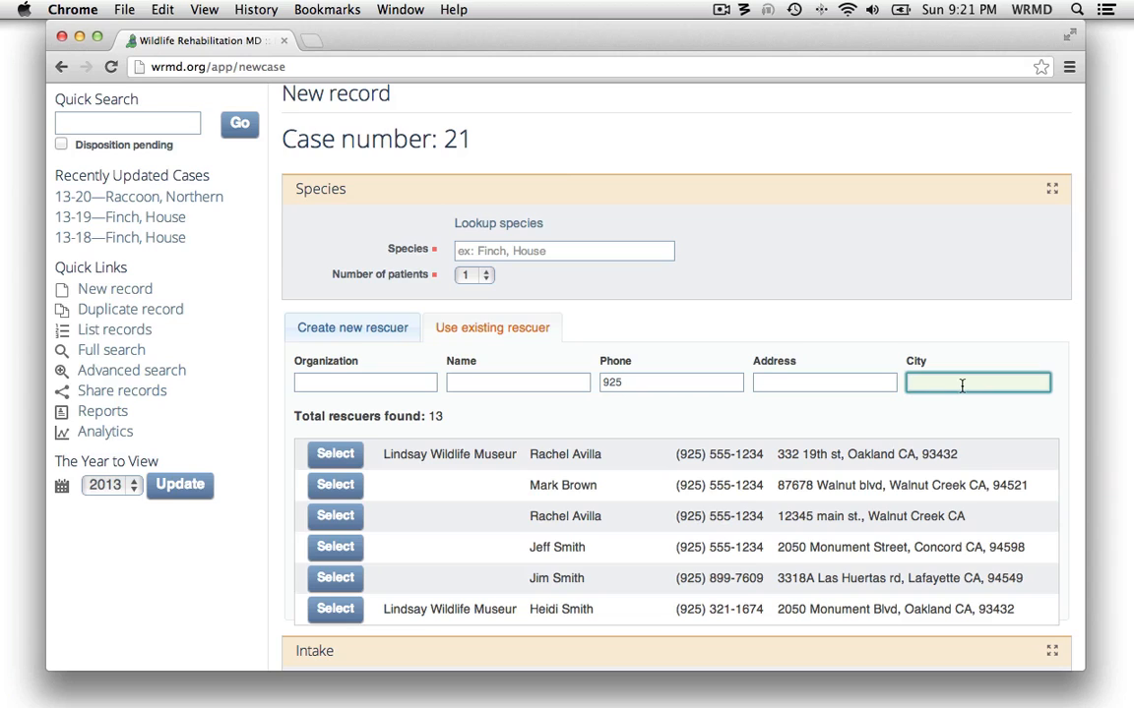
{"action": "type", "text": "lafa"}
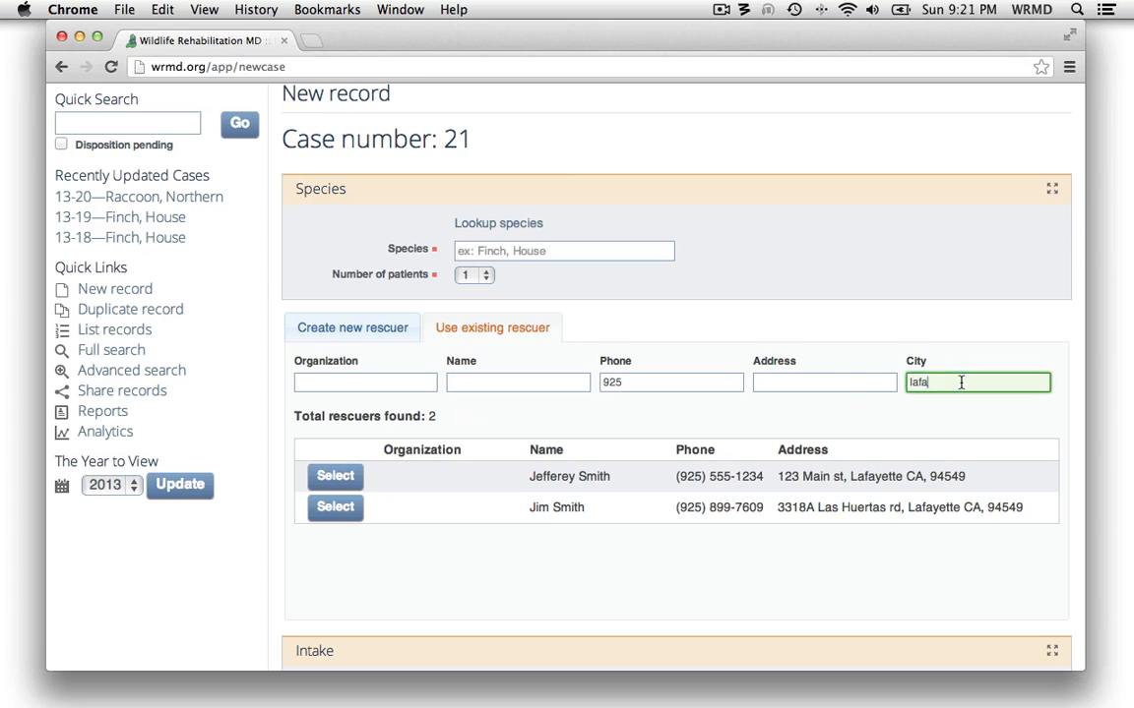
{"action": "key", "text": "BackSpace"}
{"action": "key", "text": "BackSpace"}
{"action": "key", "text": "BackSpace"}
{"action": "key", "text": "BackSpace"}
Narrow the area code 925 rescuer matches by the address text "main"
{"action": "left_click", "coordinate": [816, 381]}
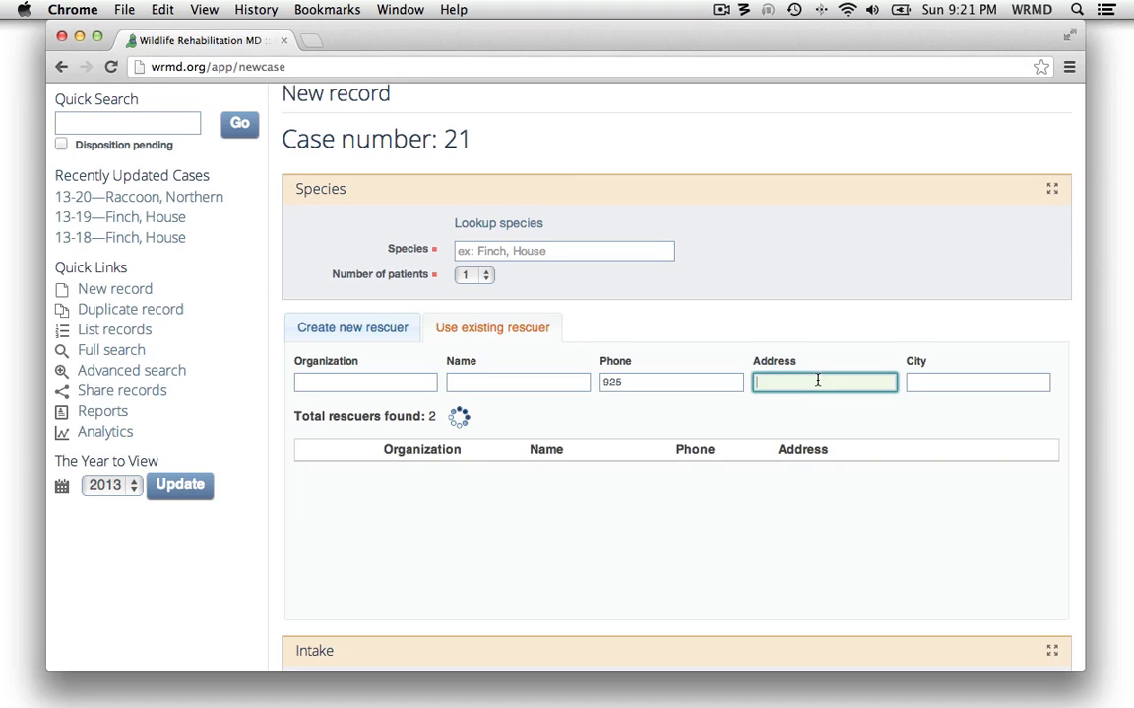
{"action": "type", "text": "main"}
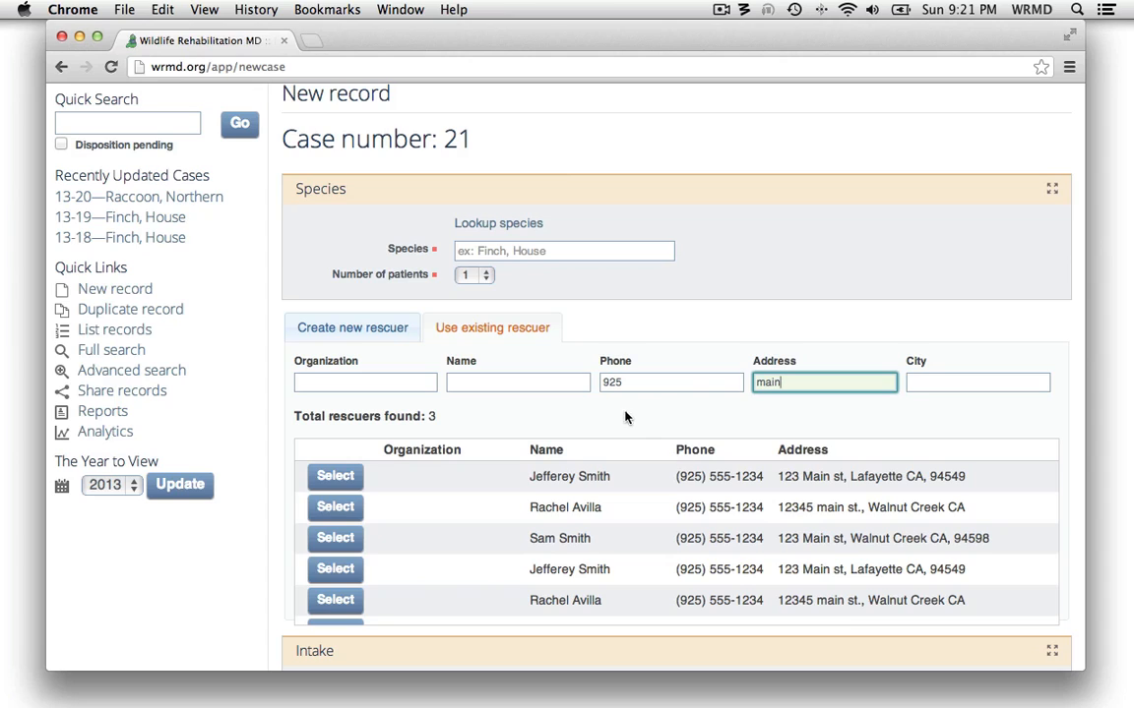
{"action": "double_click", "coordinate": [754, 383]}
{"action": "left_click", "coordinate": [564, 425]}
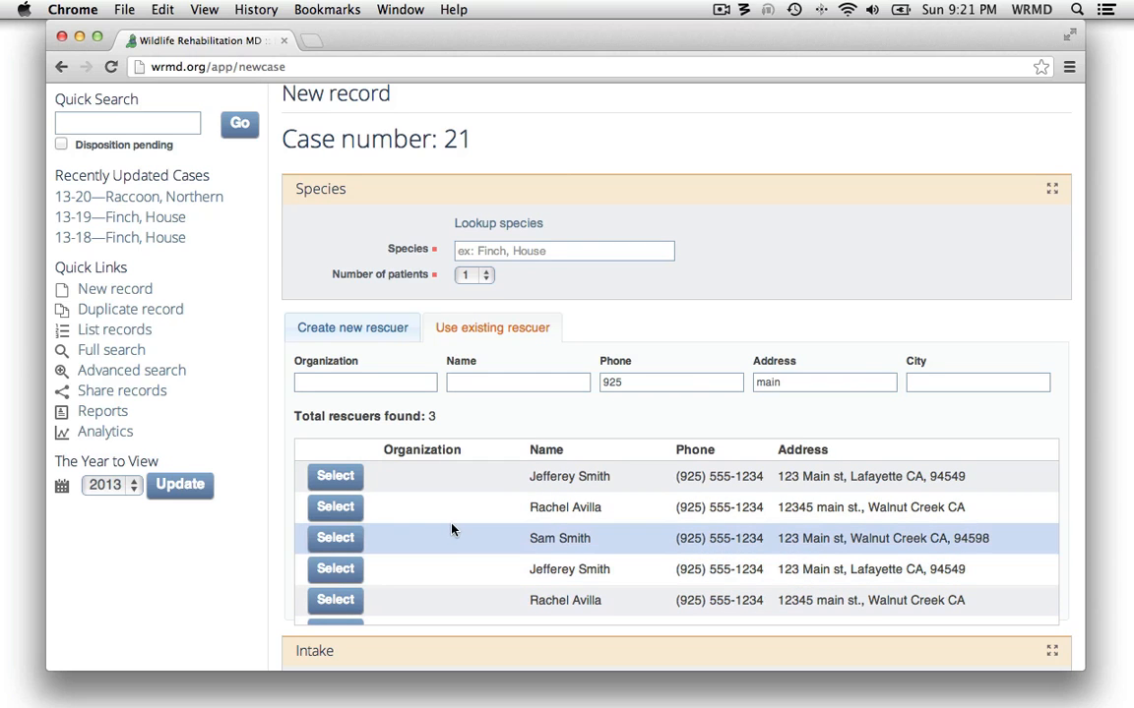
Select the second rescuer in the filtered matches as the existing rescuer for new case 21
{"action": "scroll", "coordinate": [453, 528], "scroll_direction": "down", "scroll_amount": 1}
{"action": "scroll", "coordinate": [452, 528], "scroll_direction": "down", "scroll_amount": 3}
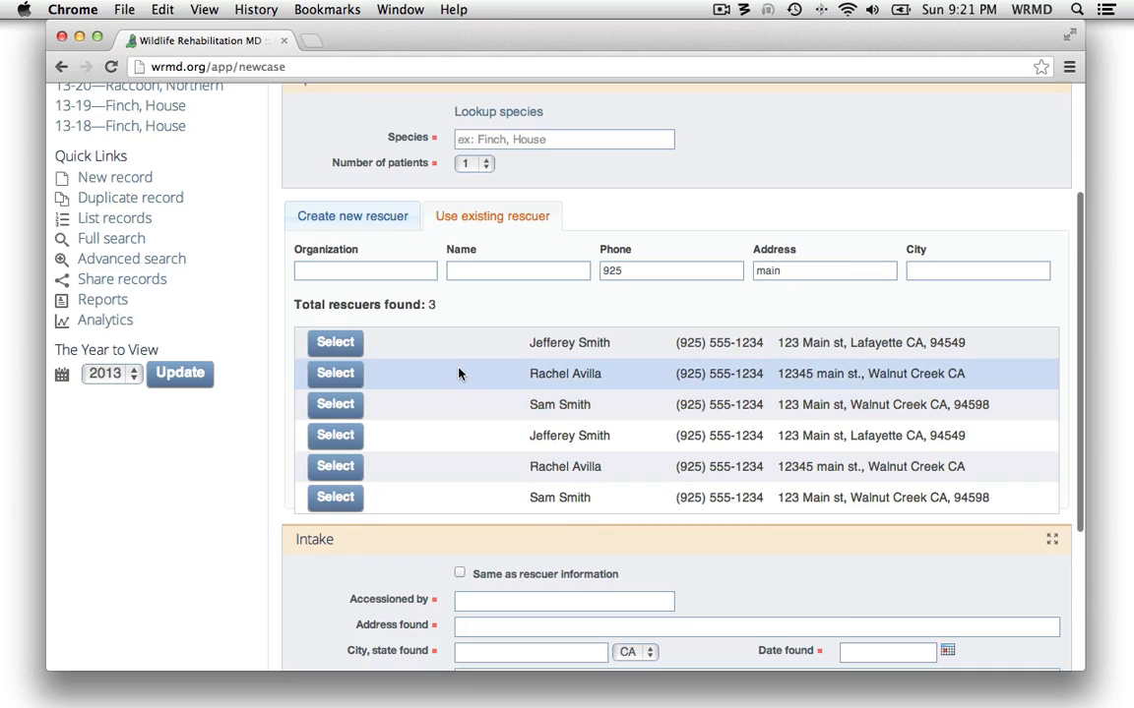
{"action": "left_click", "coordinate": [335, 374]}
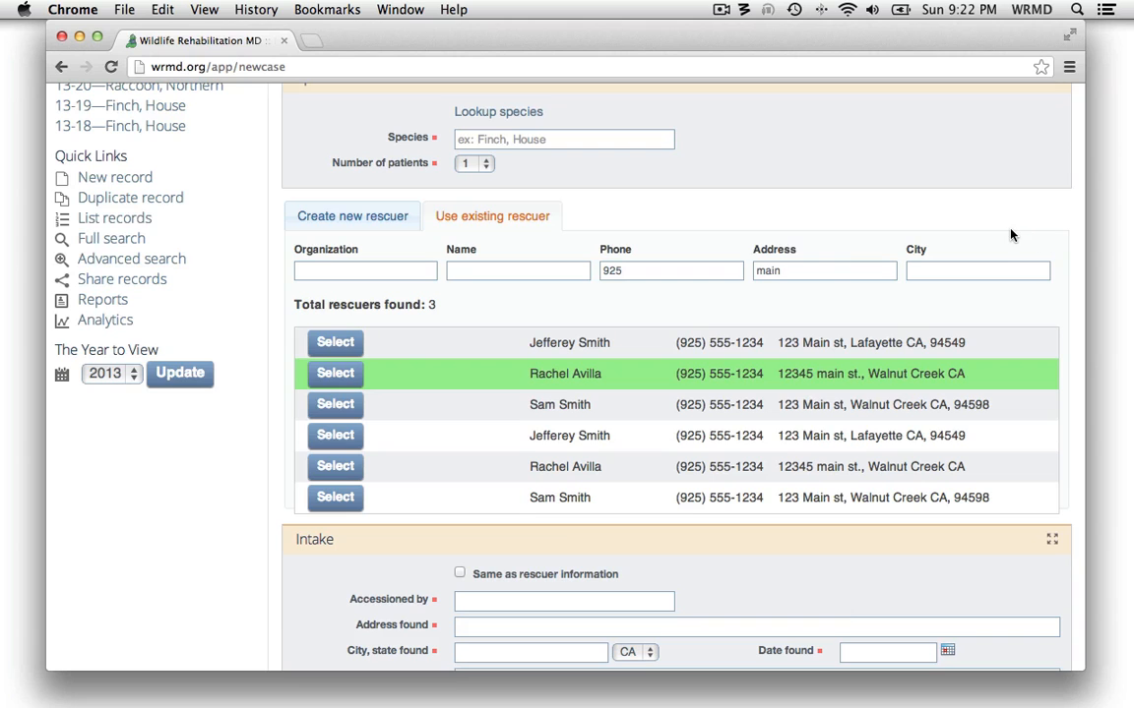
{"action": "scroll", "coordinate": [1011, 236], "scroll_direction": "up", "scroll_amount": 1}
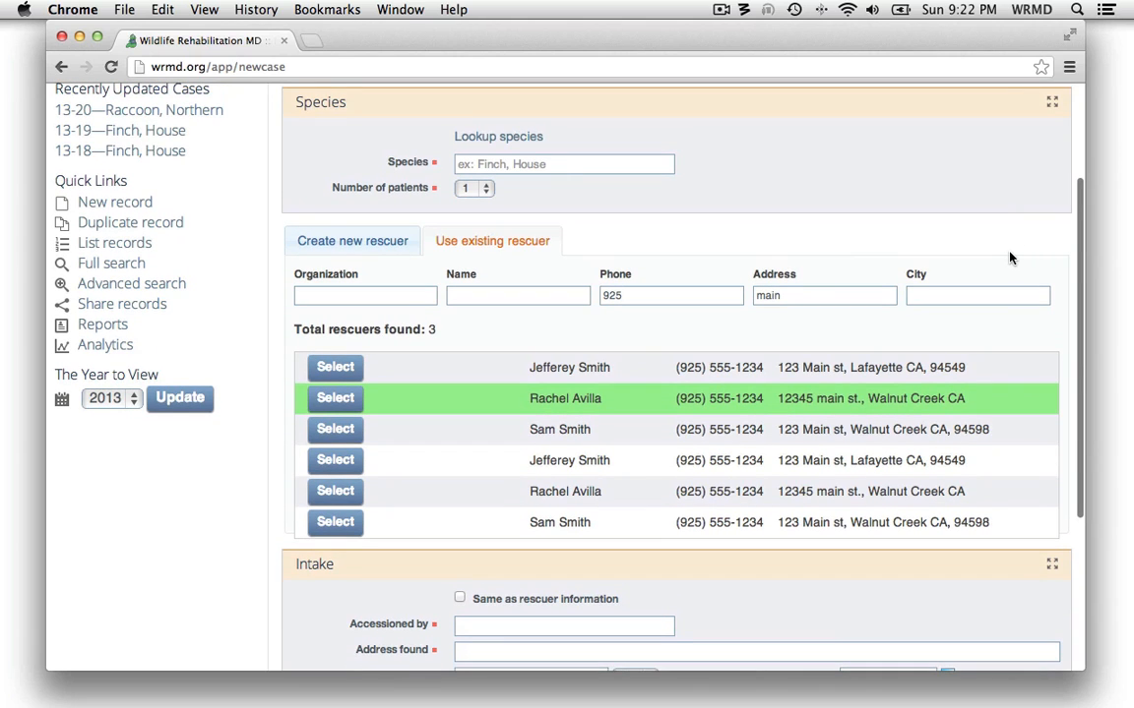
{"action": "scroll", "coordinate": [980, 262], "scroll_direction": "up", "scroll_amount": 5}
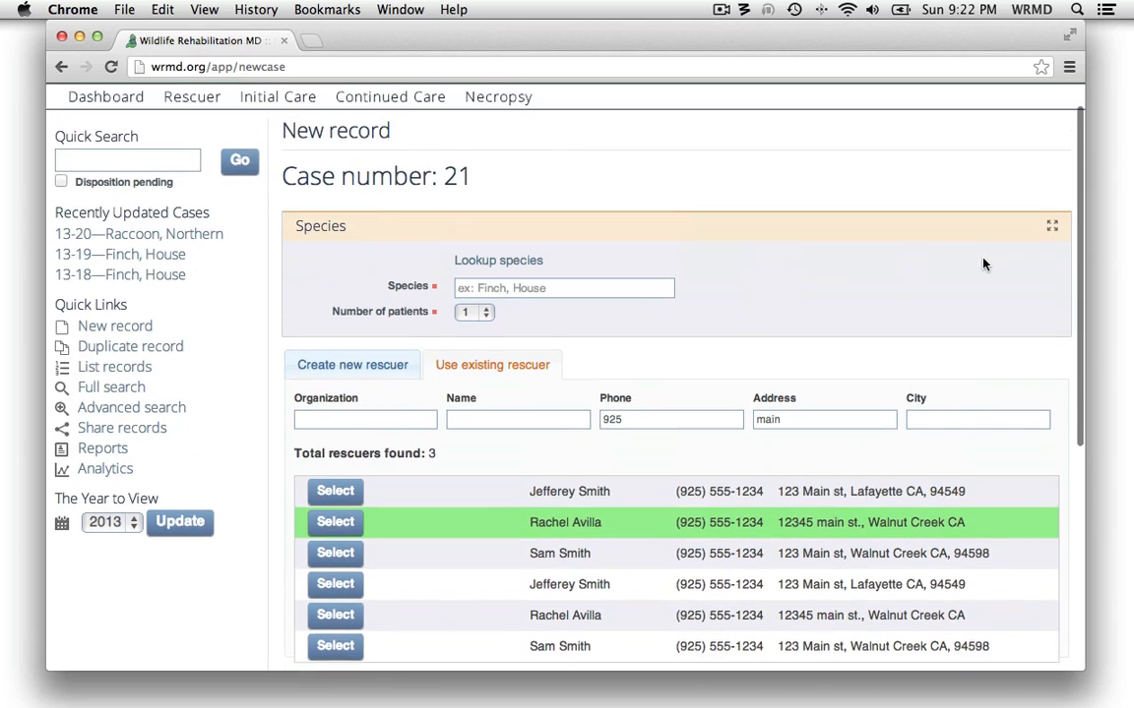
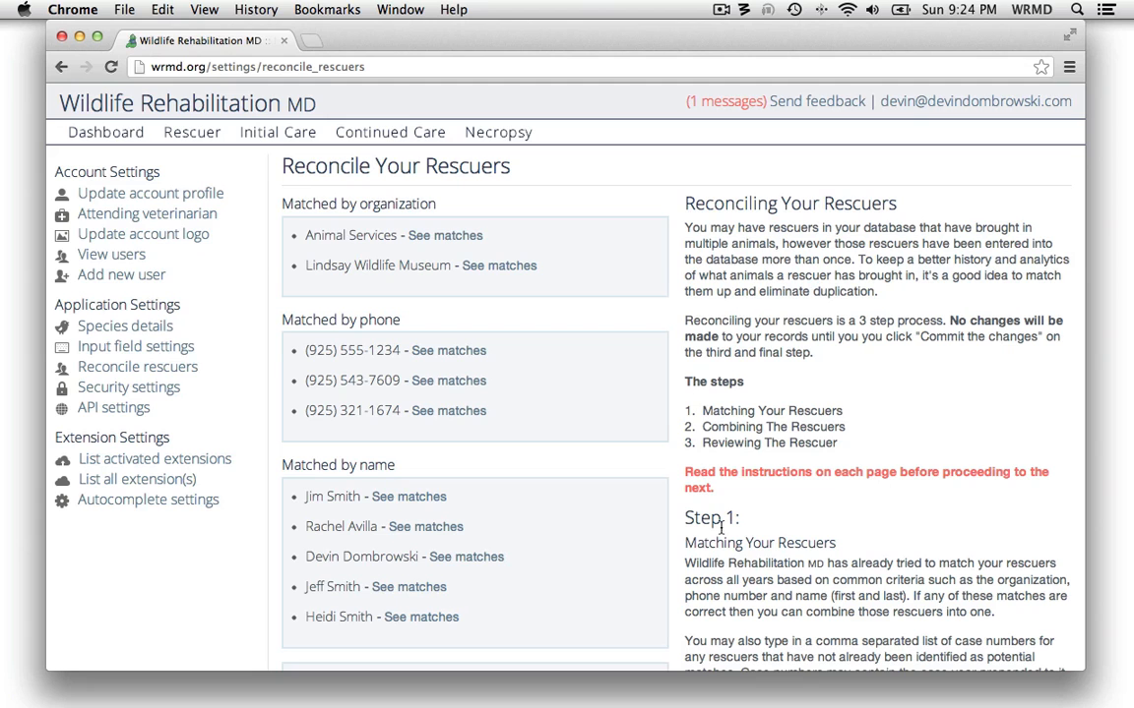
Look over the rescuer reconciliation page and view the matching cases for the second entry matched by name, closing its list again
{"action": "scroll", "coordinate": [666, 475], "scroll_direction": "down", "scroll_amount": 3}
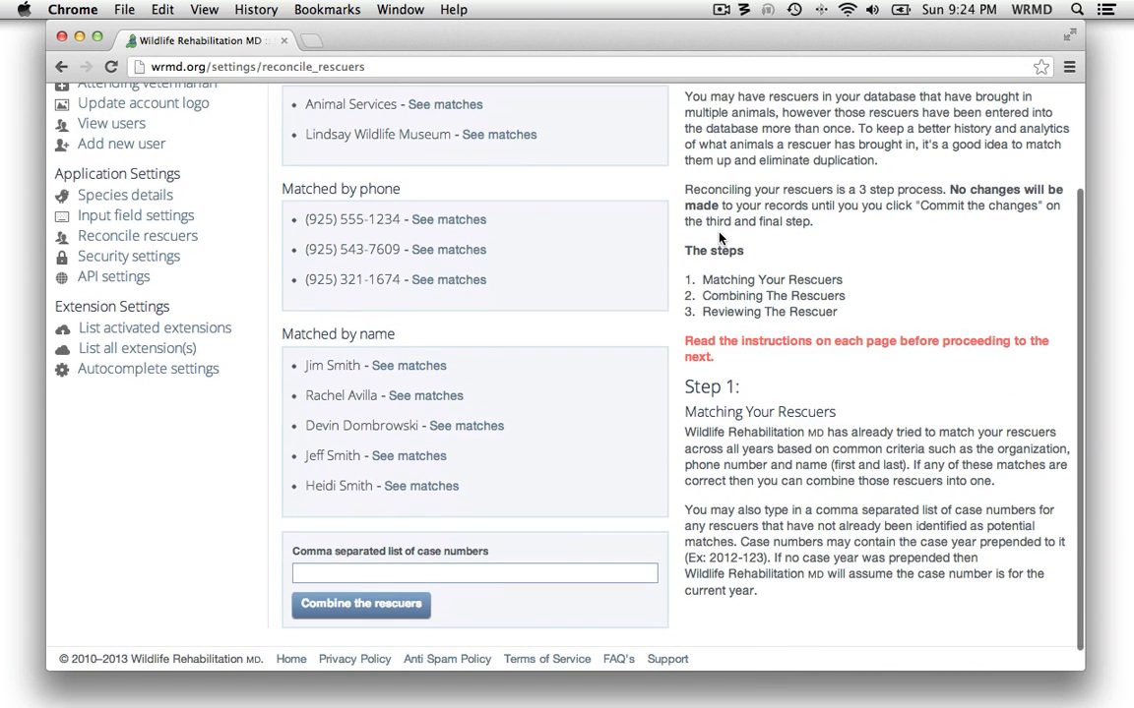
{"action": "scroll", "coordinate": [681, 251], "scroll_direction": "up", "scroll_amount": 3}
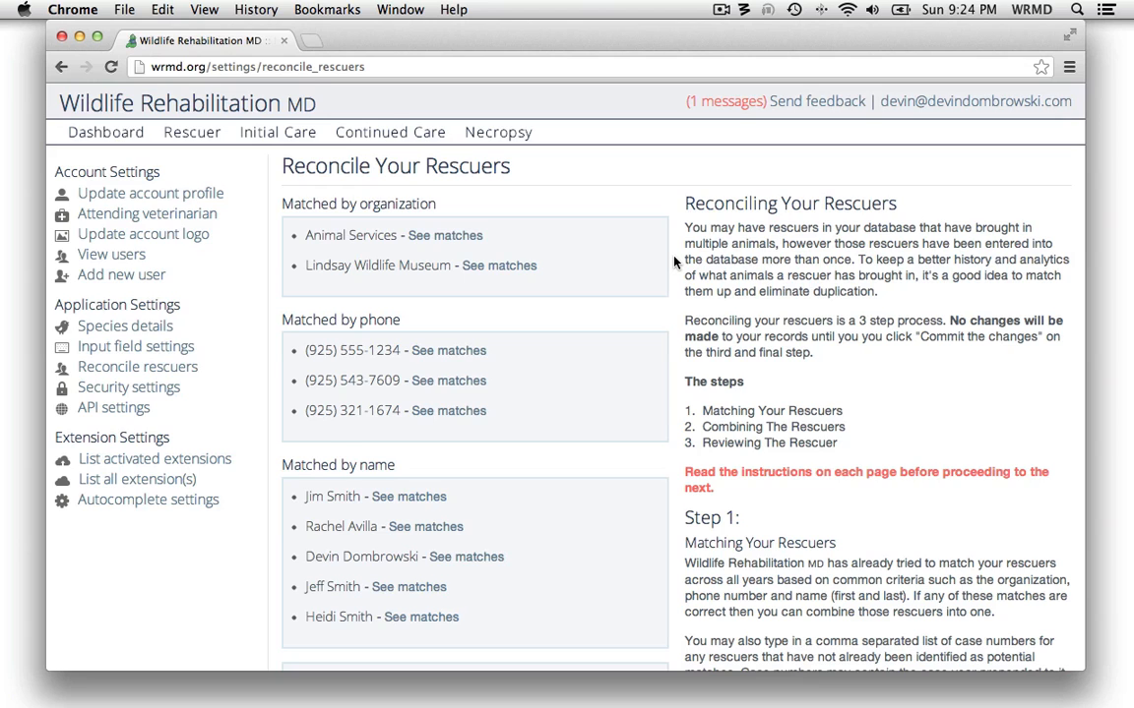
{"action": "scroll", "coordinate": [674, 261], "scroll_direction": "down", "scroll_amount": 3}
{"action": "scroll", "coordinate": [674, 261], "scroll_direction": "up", "scroll_amount": 1}
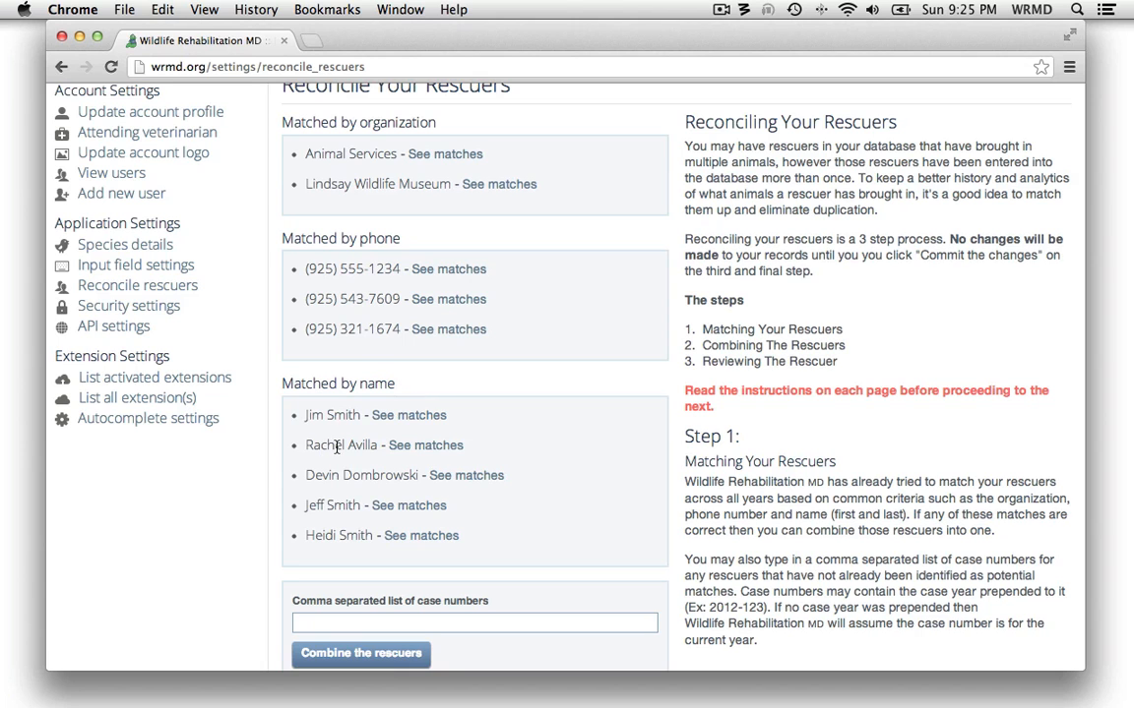
{"action": "left_click", "coordinate": [425, 446]}
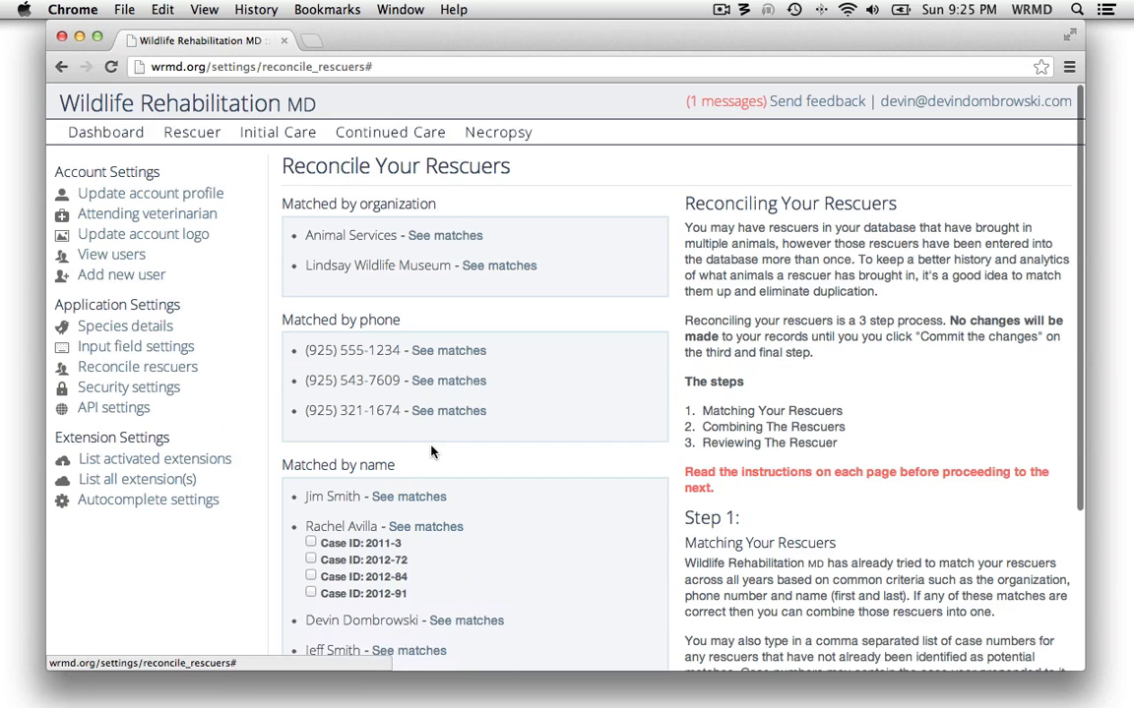
{"action": "scroll", "coordinate": [483, 497], "scroll_direction": "down", "scroll_amount": 2}
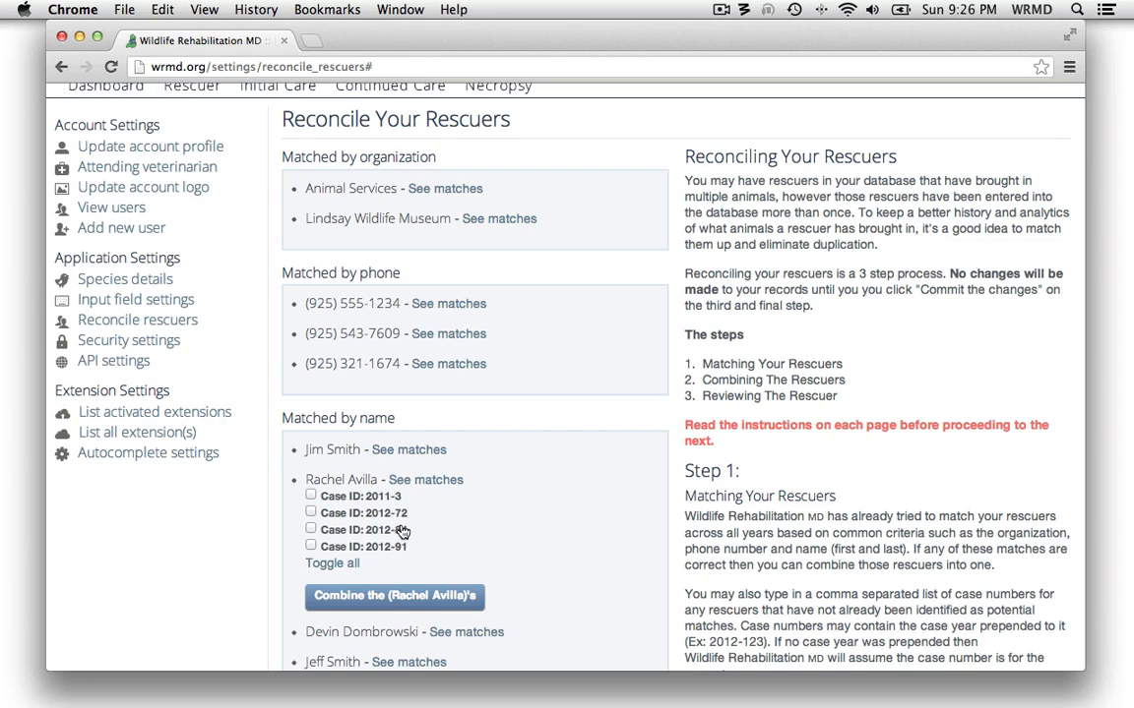
{"action": "left_click", "coordinate": [429, 480]}
Select cases 2013-1, 2013-11 and 2013-16 under the fourth entry matched by name and combine their rescuers
{"action": "scroll", "coordinate": [512, 482], "scroll_direction": "down", "scroll_amount": 2}
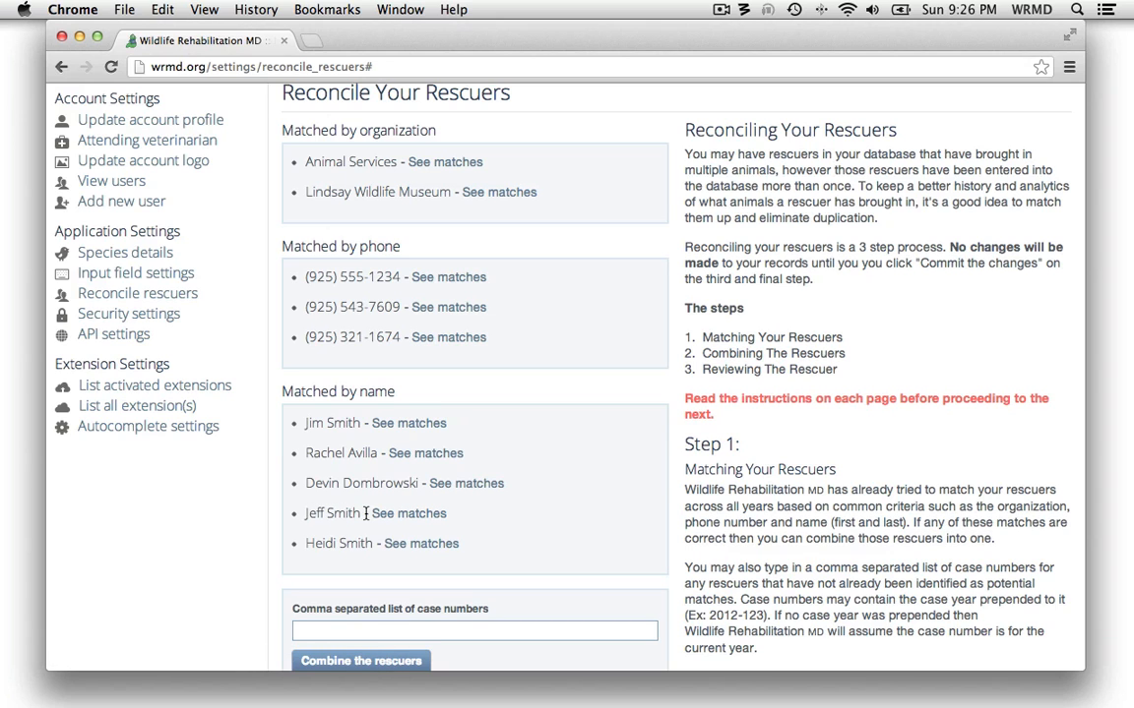
{"action": "left_click", "coordinate": [428, 513]}
{"action": "scroll", "coordinate": [579, 549], "scroll_direction": "down", "scroll_amount": 2}
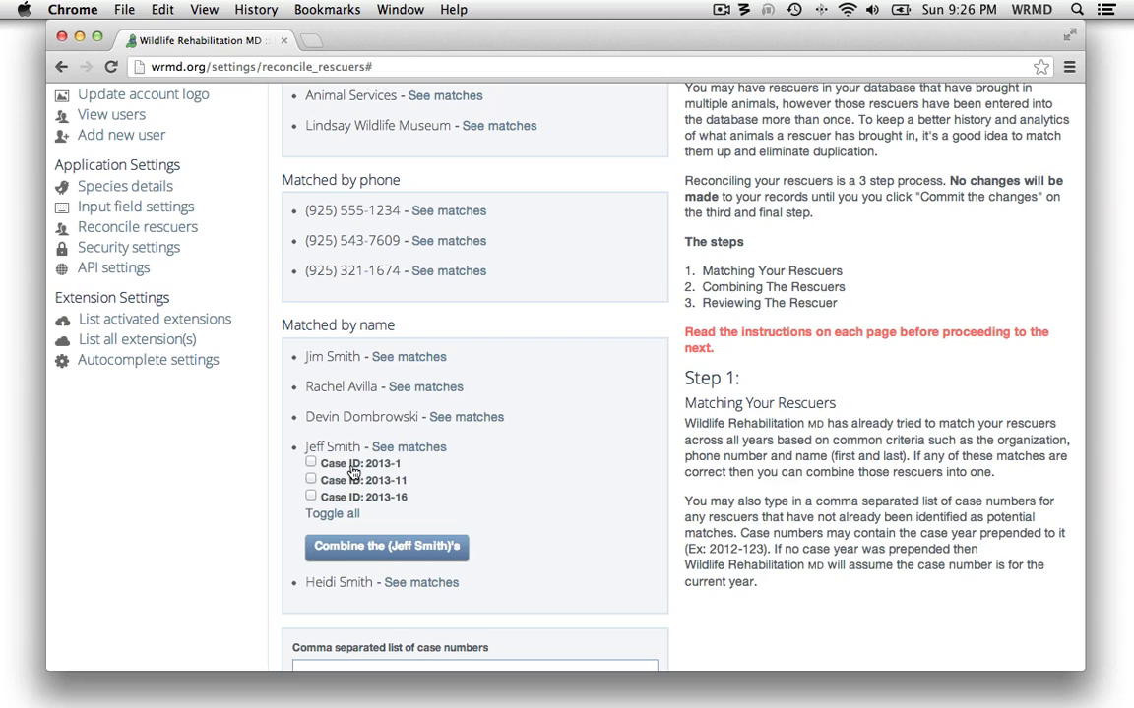
{"action": "left_click", "coordinate": [311, 462]}
{"action": "left_click", "coordinate": [350, 482]}
{"action": "left_click", "coordinate": [366, 497]}
{"action": "left_click", "coordinate": [337, 514]}
{"action": "left_click", "coordinate": [334, 514]}
{"action": "left_click", "coordinate": [383, 549]}
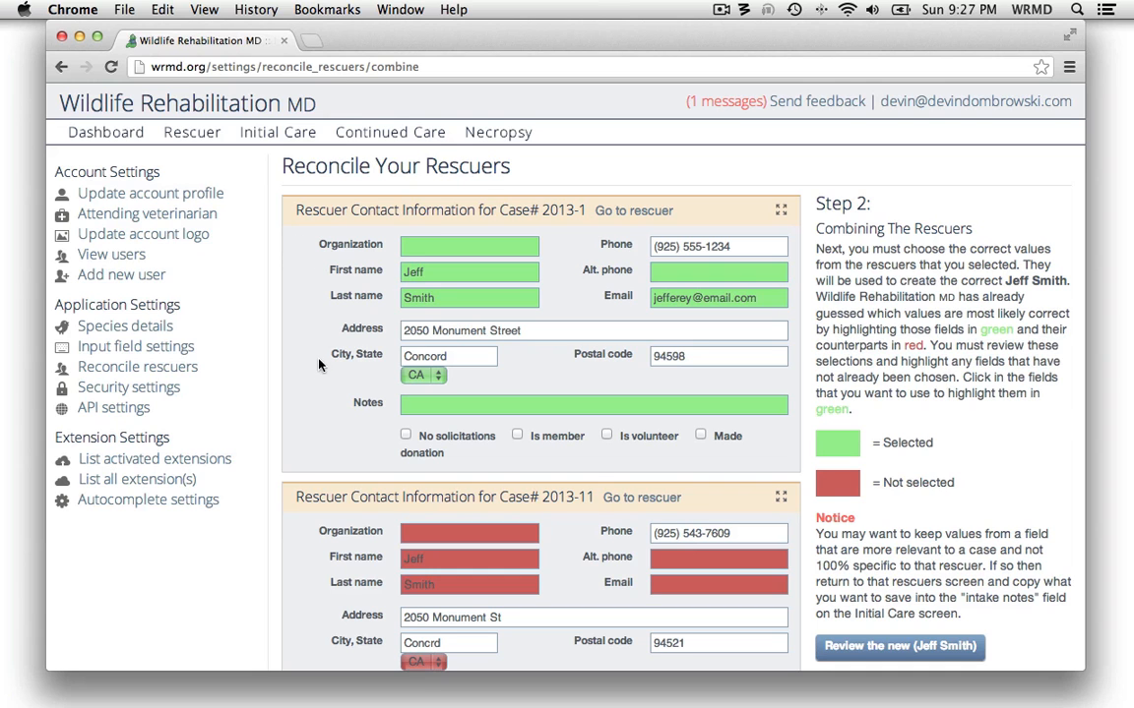
Compare the rescuer contact details of cases 2013-1, 2013-11 and 2013-16, checking the phone, email, address, city and postal code fields
{"action": "scroll", "coordinate": [316, 368], "scroll_direction": "down", "scroll_amount": 5}
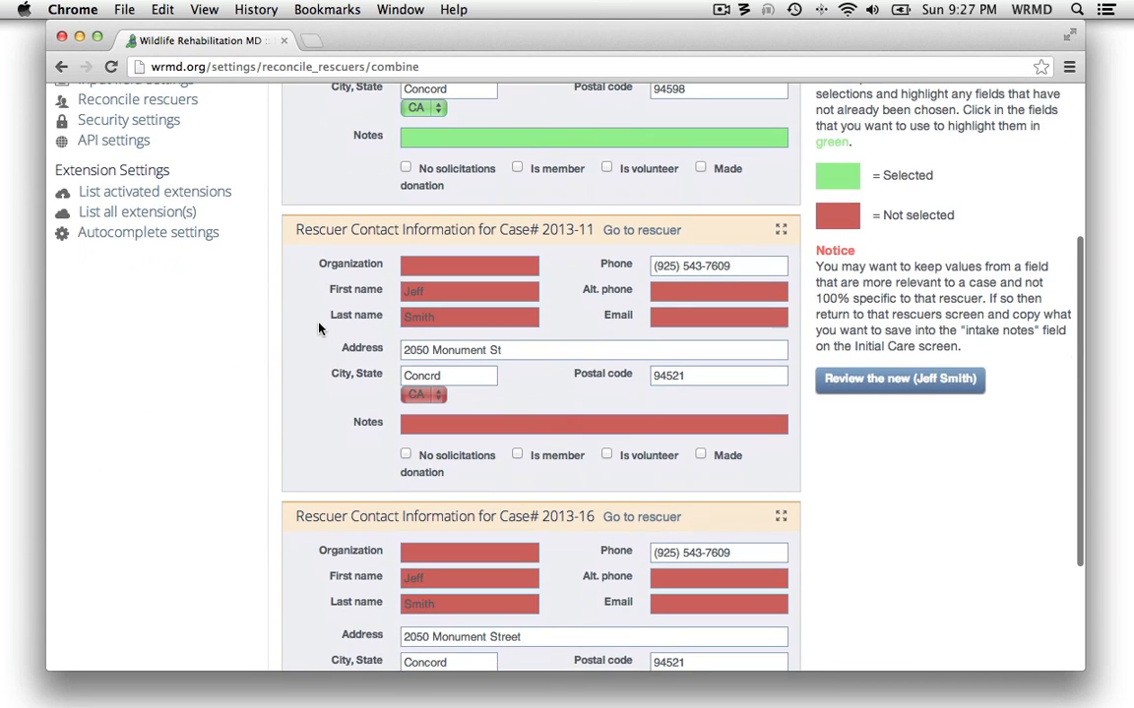
{"action": "scroll", "coordinate": [318, 326], "scroll_direction": "down", "scroll_amount": 3}
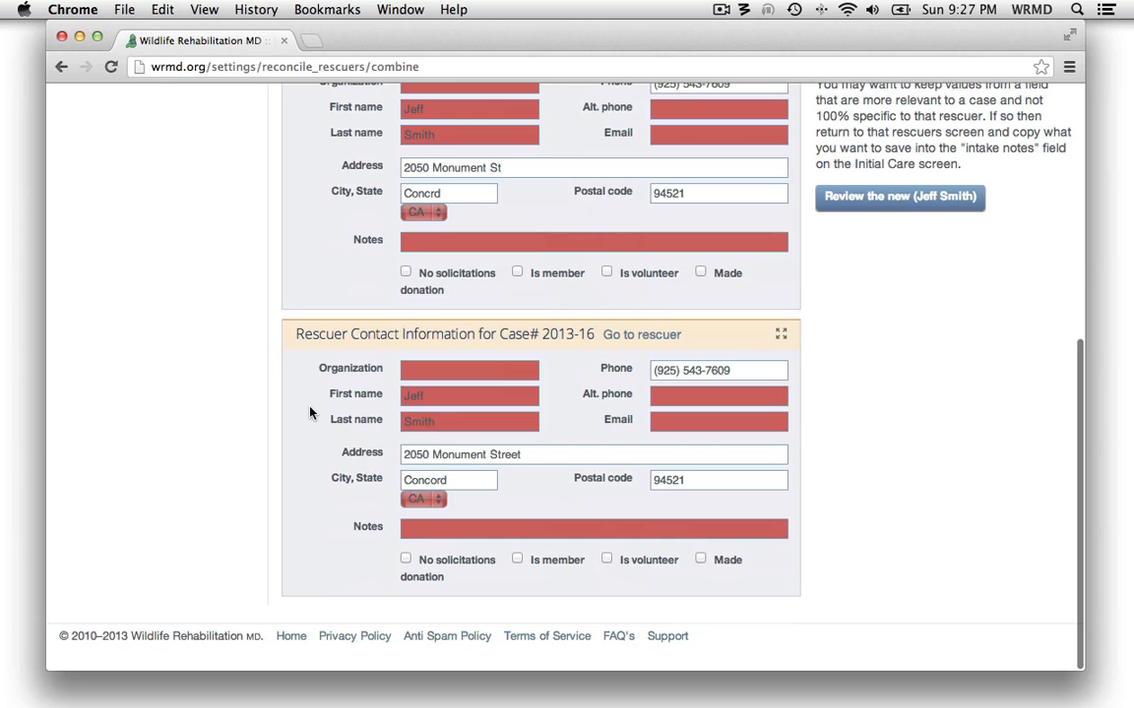
{"action": "scroll", "coordinate": [309, 414], "scroll_direction": "up", "scroll_amount": 8}
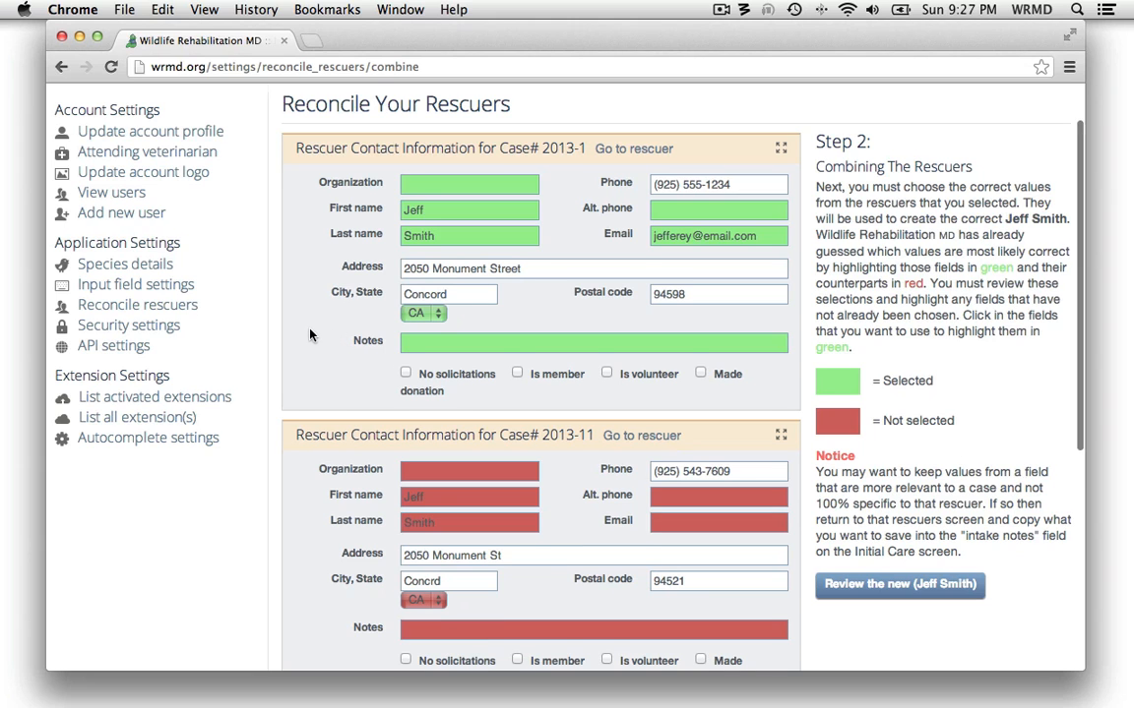
{"action": "scroll", "coordinate": [311, 334], "scroll_direction": "down", "scroll_amount": 3}
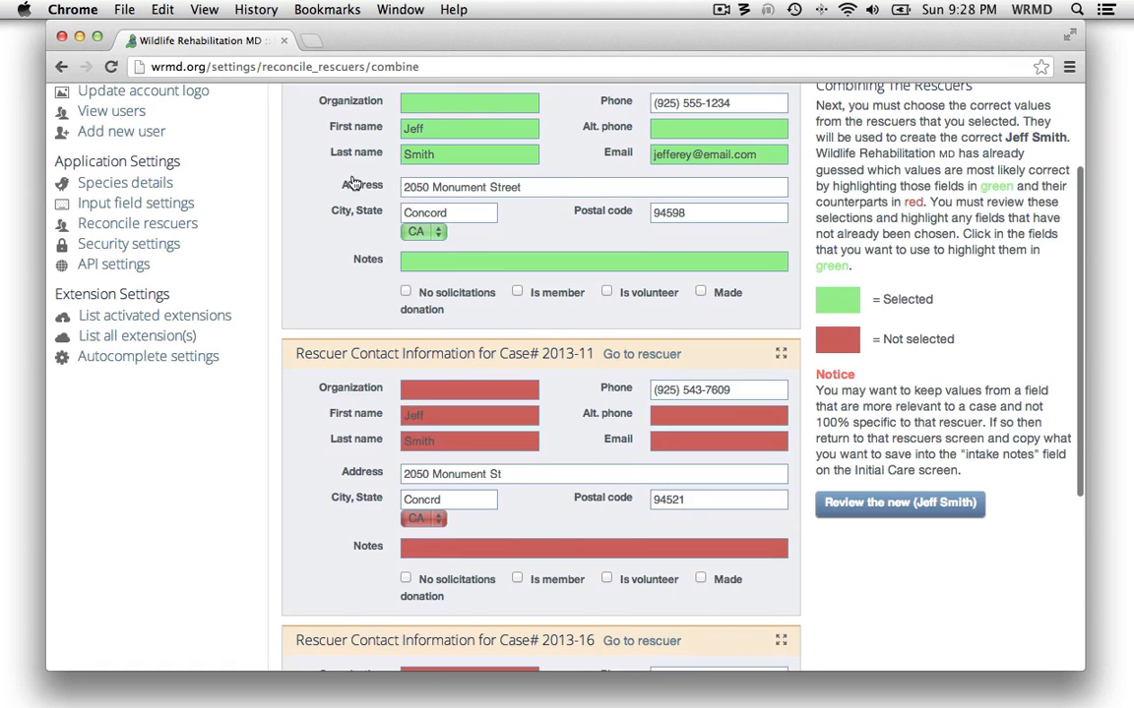
{"action": "scroll", "coordinate": [312, 349], "scroll_direction": "down", "scroll_amount": 2}
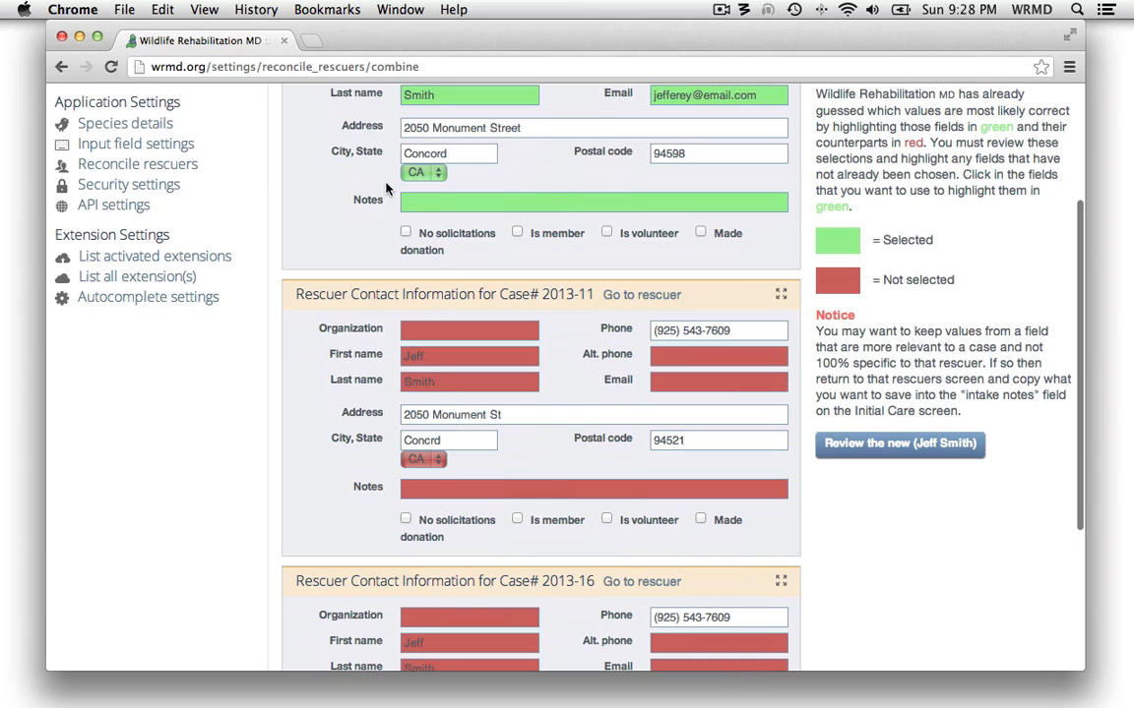
{"action": "scroll", "coordinate": [346, 210], "scroll_direction": "up", "scroll_amount": 2}
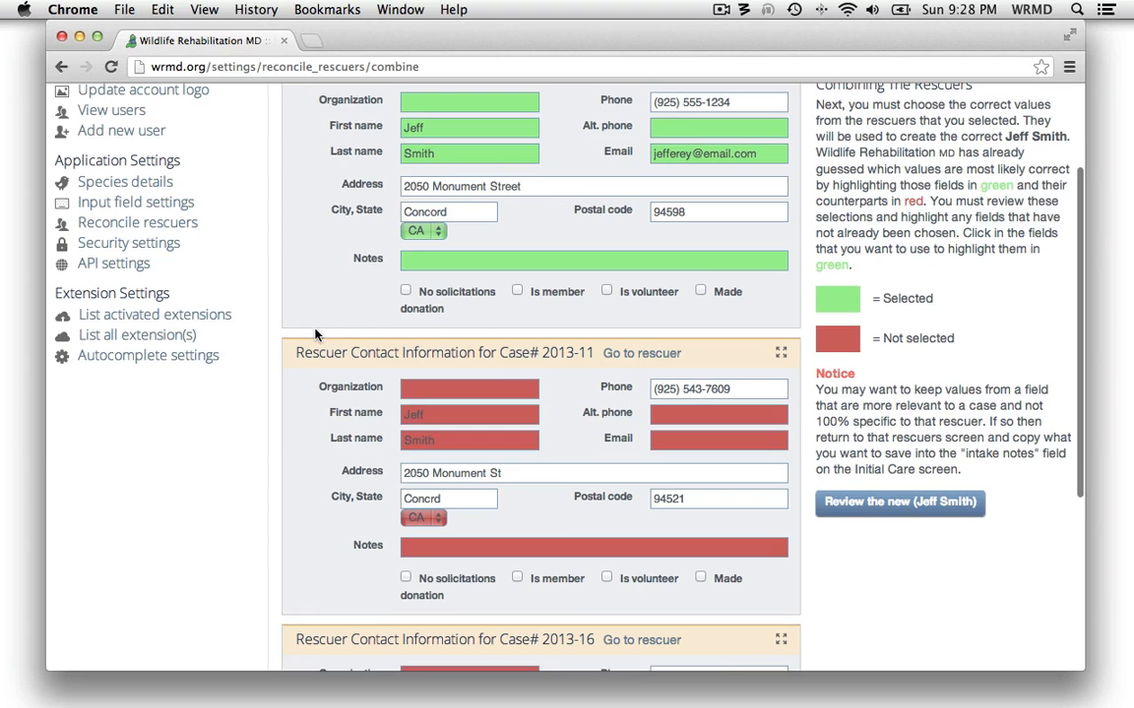
{"action": "scroll", "coordinate": [314, 332], "scroll_direction": "down", "scroll_amount": 1}
{"action": "scroll", "coordinate": [333, 391], "scroll_direction": "down", "scroll_amount": 2}
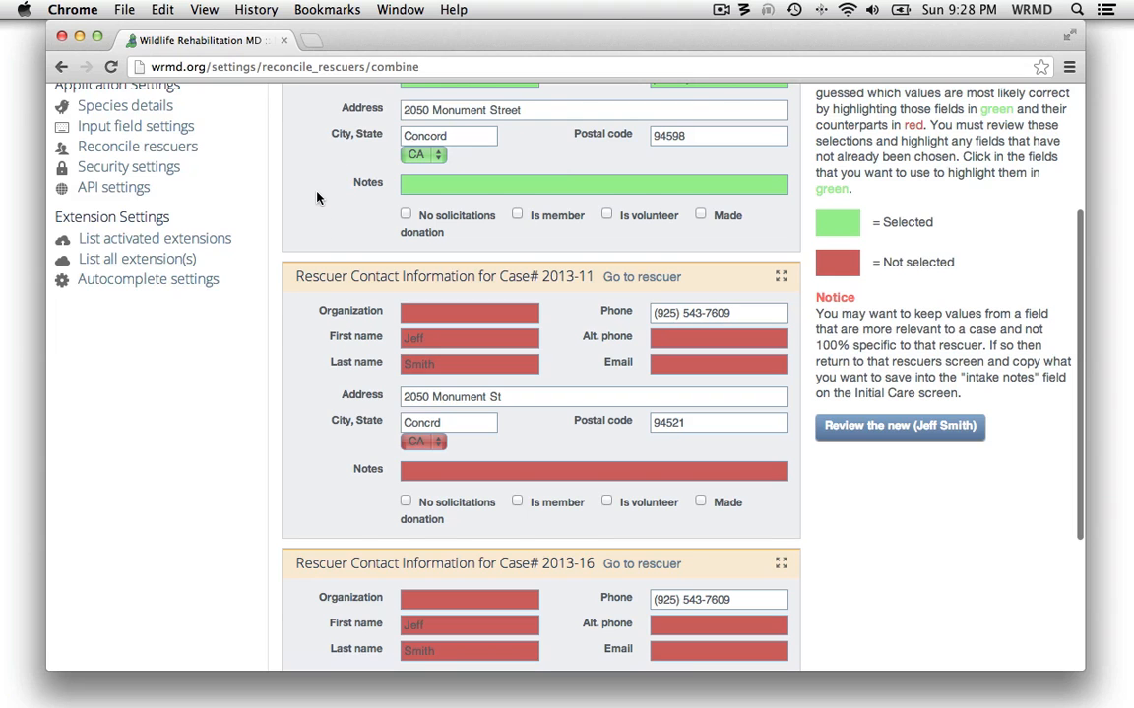
{"action": "scroll", "coordinate": [321, 182], "scroll_direction": "up", "scroll_amount": 4}
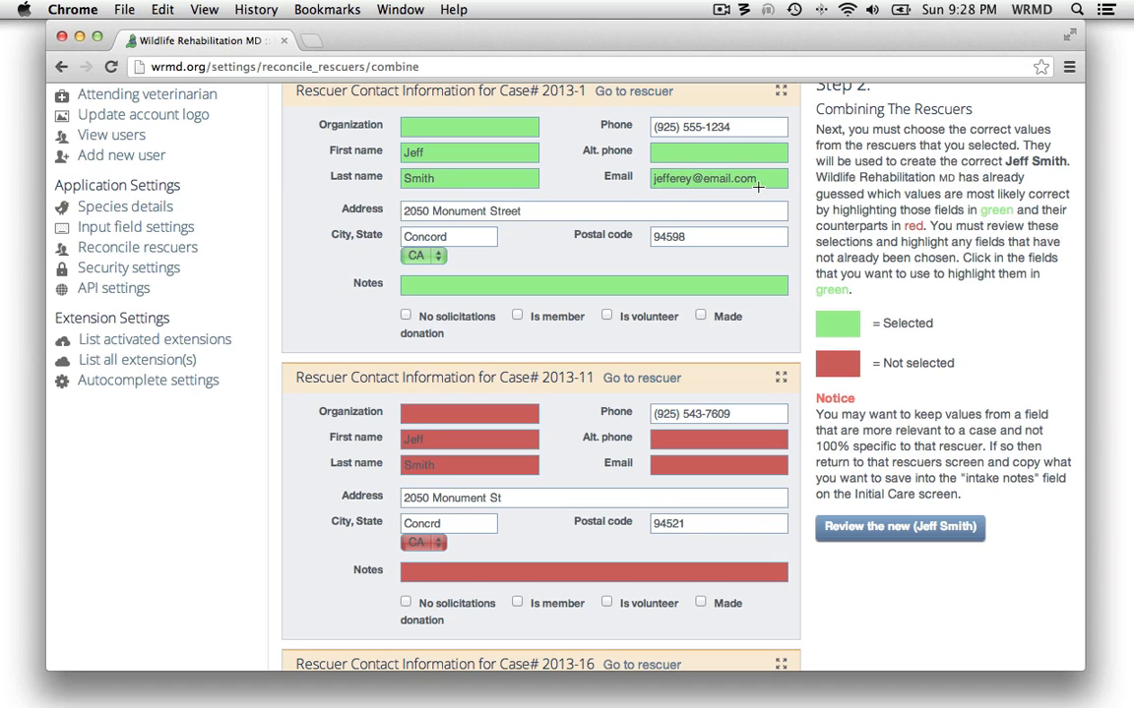
{"action": "scroll", "coordinate": [723, 424], "scroll_direction": "down", "scroll_amount": 5}
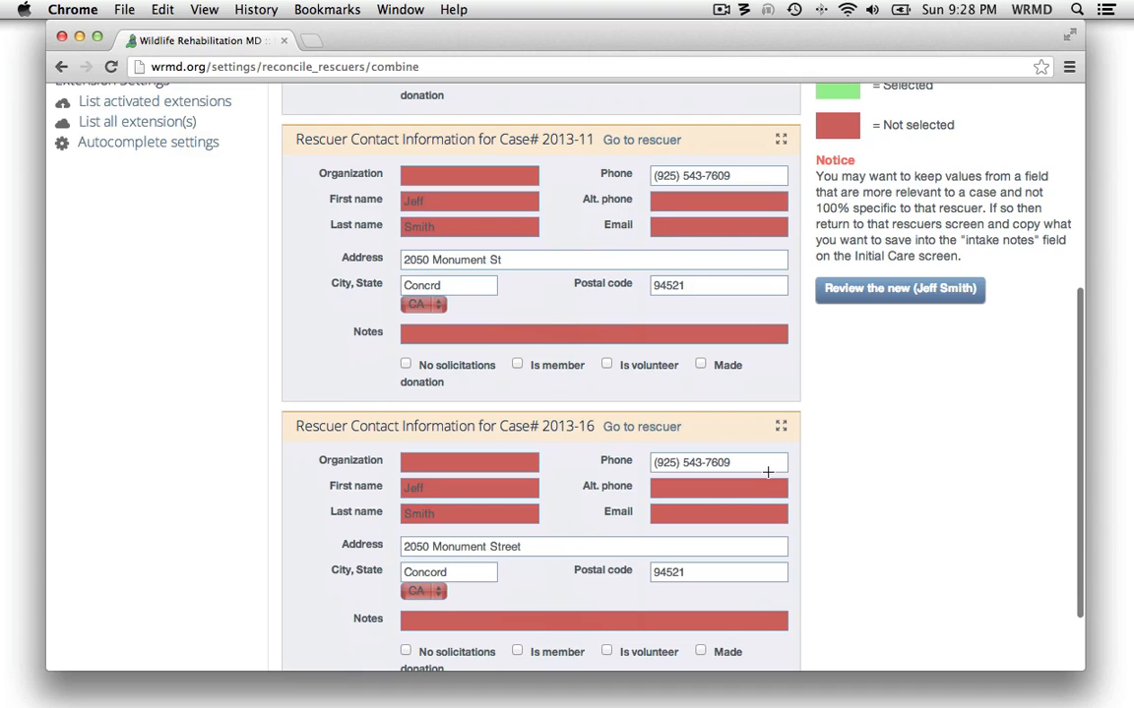
{"action": "scroll", "coordinate": [826, 221], "scroll_direction": "up", "scroll_amount": 4}
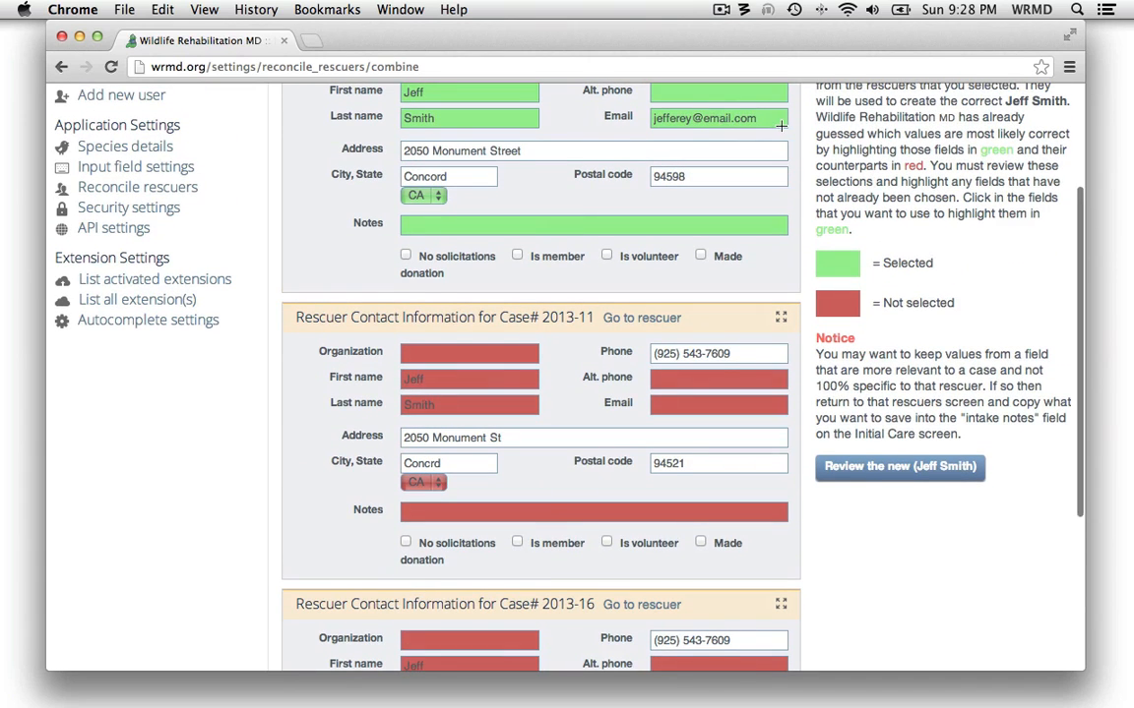
{"action": "scroll", "coordinate": [733, 123], "scroll_direction": "down", "scroll_amount": 1}
{"action": "scroll", "coordinate": [758, 127], "scroll_direction": "up", "scroll_amount": 5}
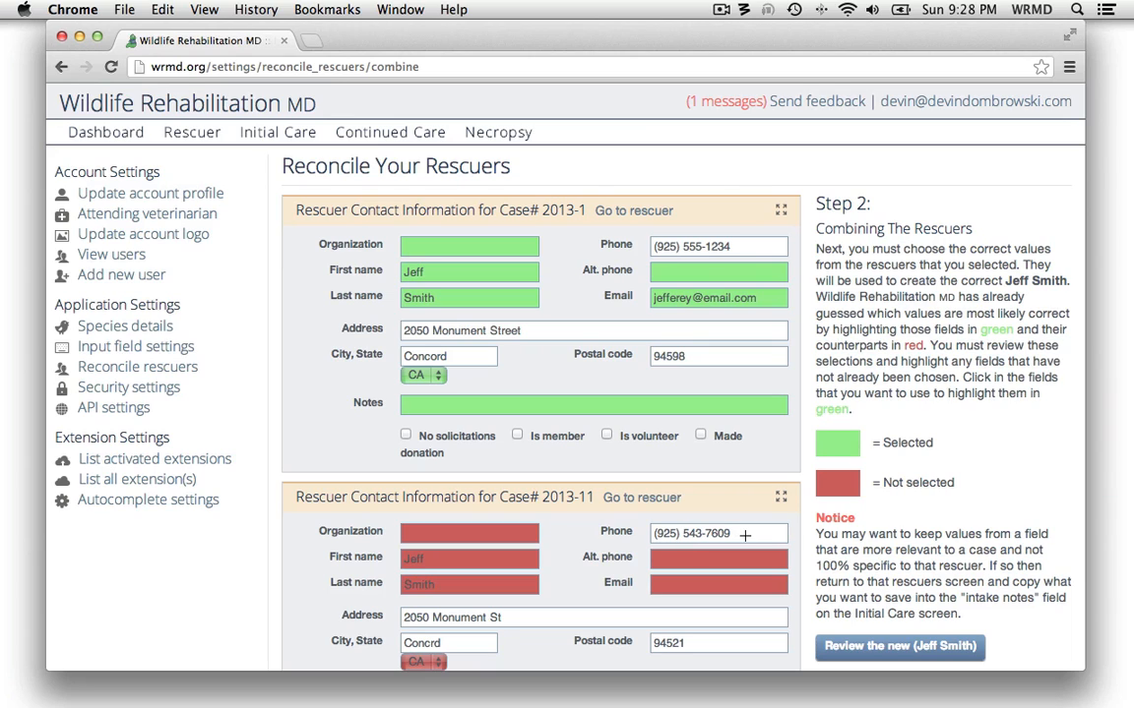
{"action": "scroll", "coordinate": [745, 535], "scroll_direction": "down", "scroll_amount": 5}
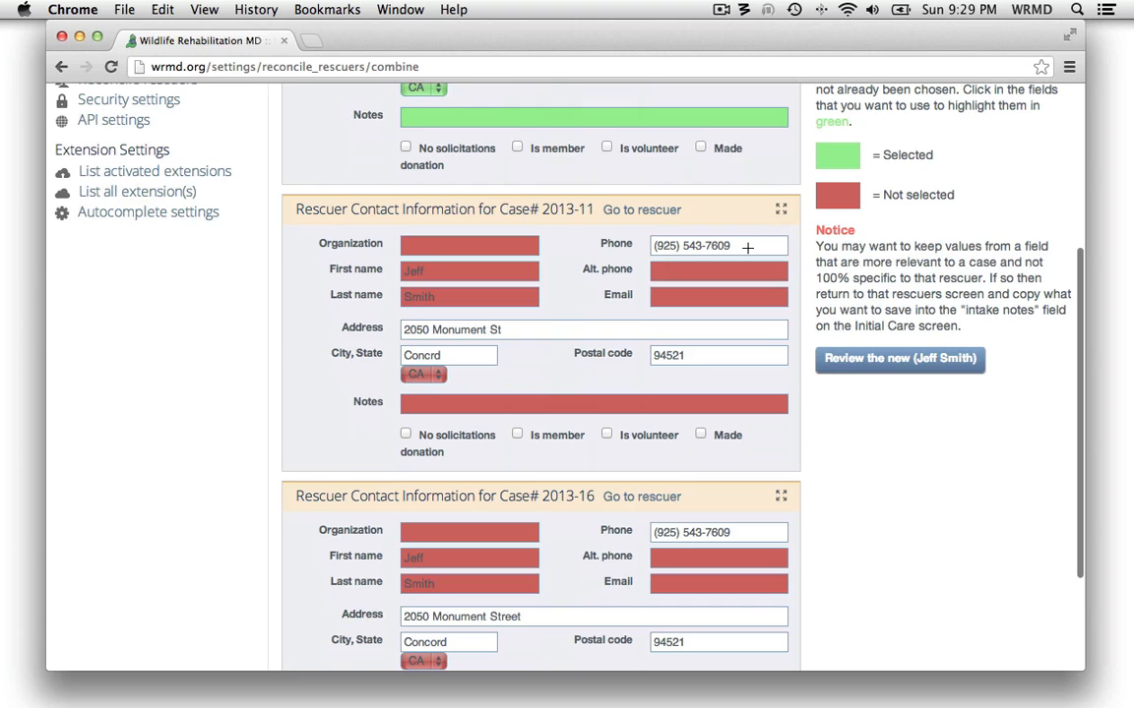
{"action": "scroll", "coordinate": [812, 253], "scroll_direction": "up", "scroll_amount": 1}
{"action": "scroll", "coordinate": [812, 253], "scroll_direction": "up", "scroll_amount": 3}
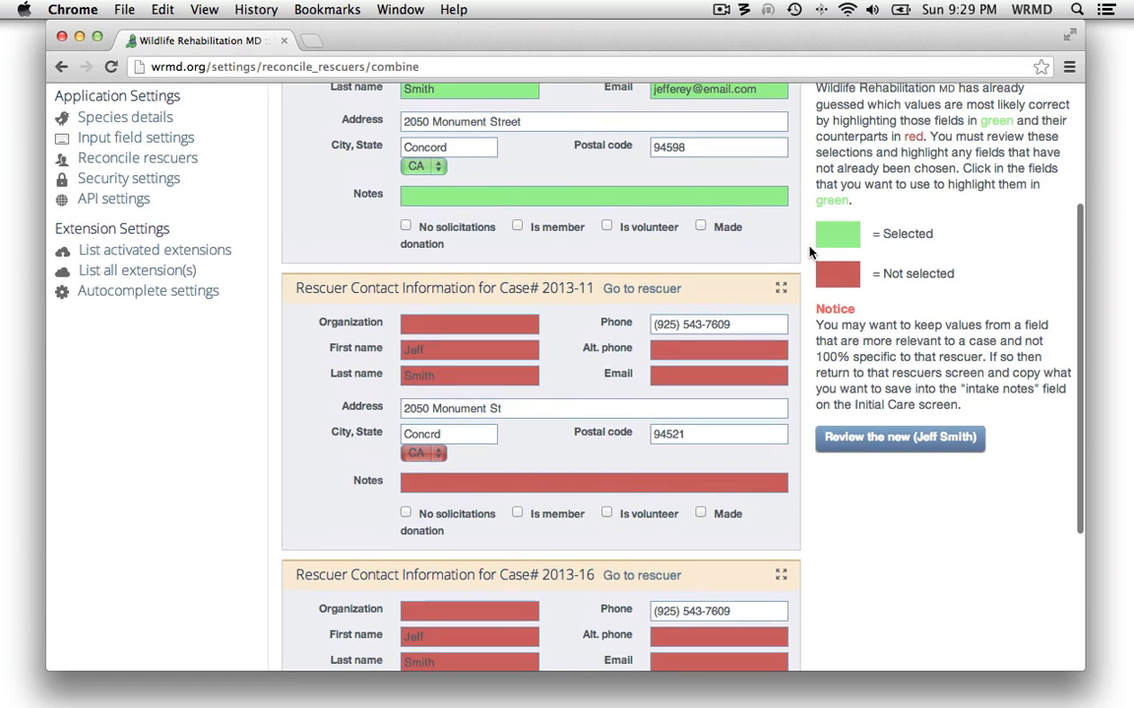
{"action": "scroll", "coordinate": [811, 253], "scroll_direction": "up", "scroll_amount": 5}
{"action": "scroll", "coordinate": [812, 253], "scroll_direction": "down", "scroll_amount": 1}
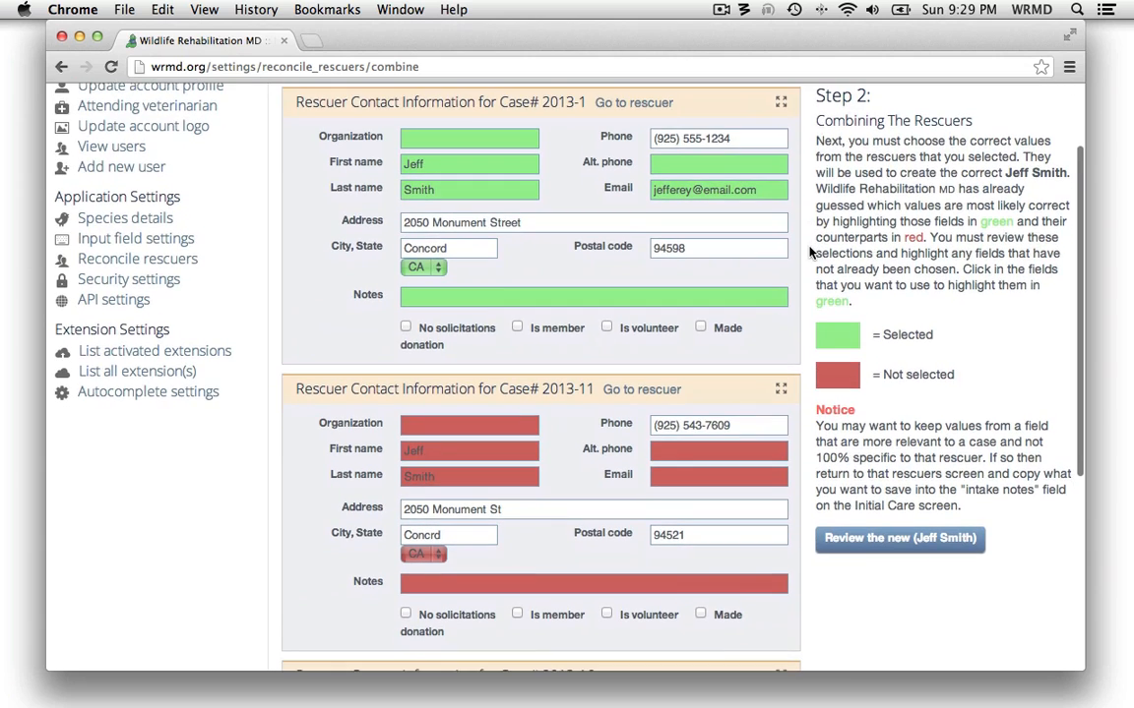
{"action": "scroll", "coordinate": [812, 253], "scroll_direction": "down", "scroll_amount": 1}
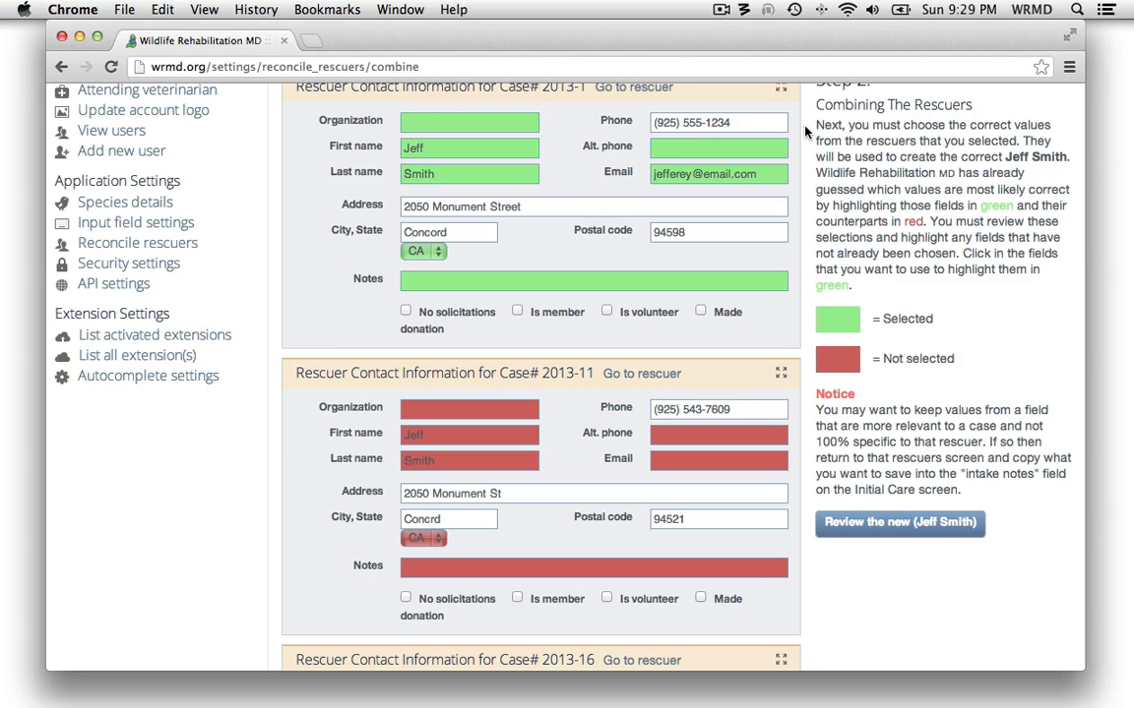
Copy case 2013-1's phone number into its alternate phone field and choose case 2013-11's phone as the main number
{"action": "left_click", "coordinate": [729, 122]}
{"action": "left_click_drag", "start_coordinate": [729, 122], "coordinate": [646, 122]}
{"action": "key", "text": "super+c"}
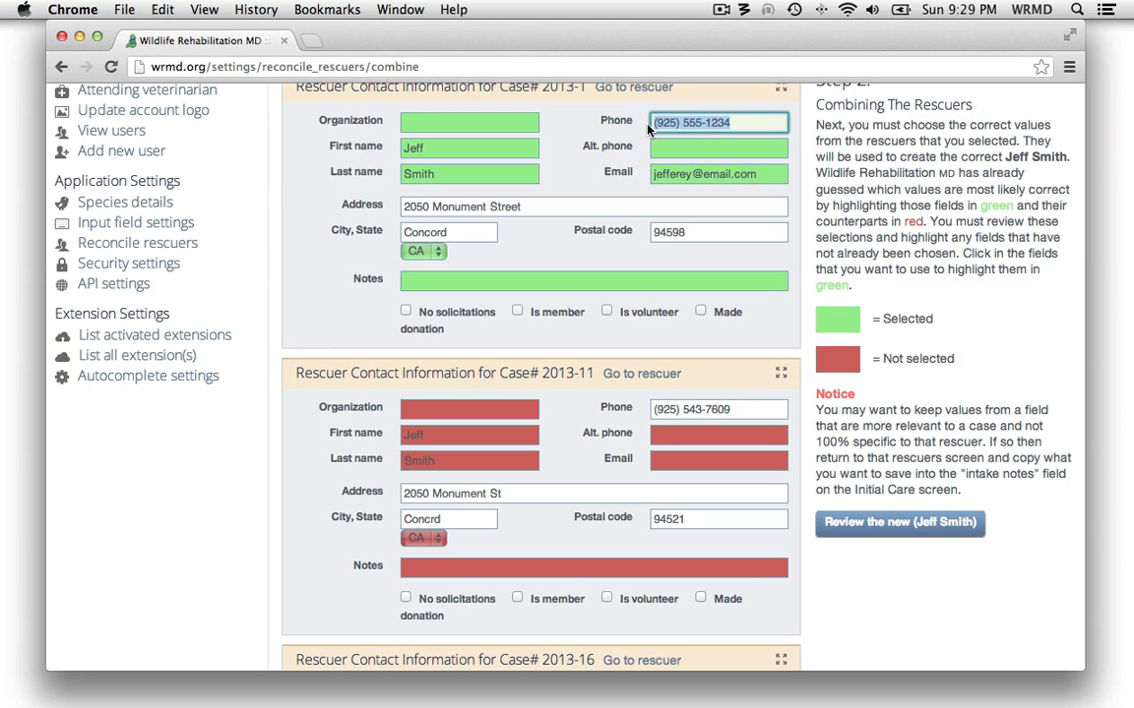
{"action": "left_click", "coordinate": [689, 147]}
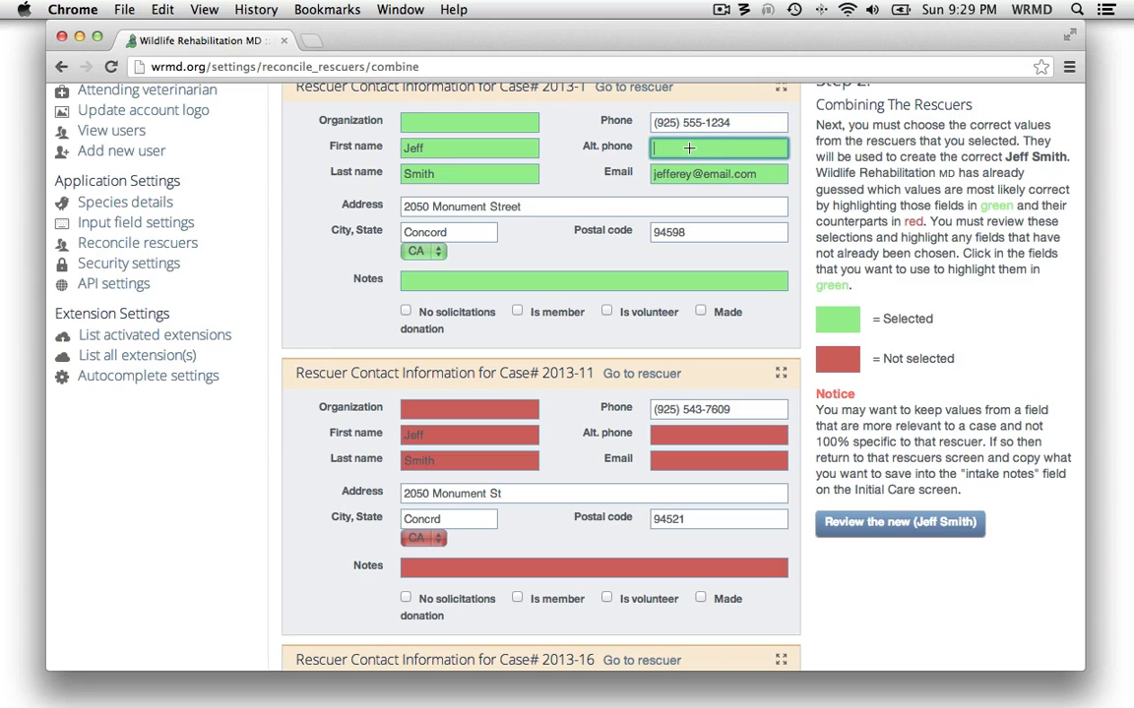
{"action": "key", "text": "super+v"}
{"action": "left_click", "coordinate": [807, 136]}
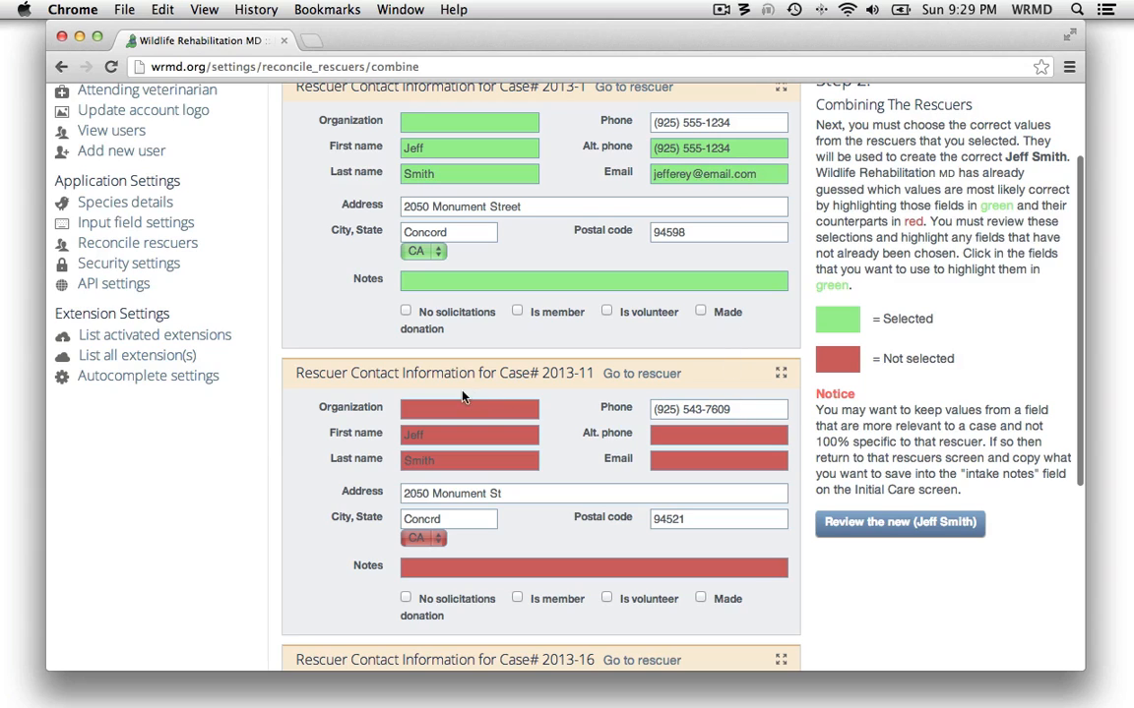
{"action": "left_click", "coordinate": [728, 409]}
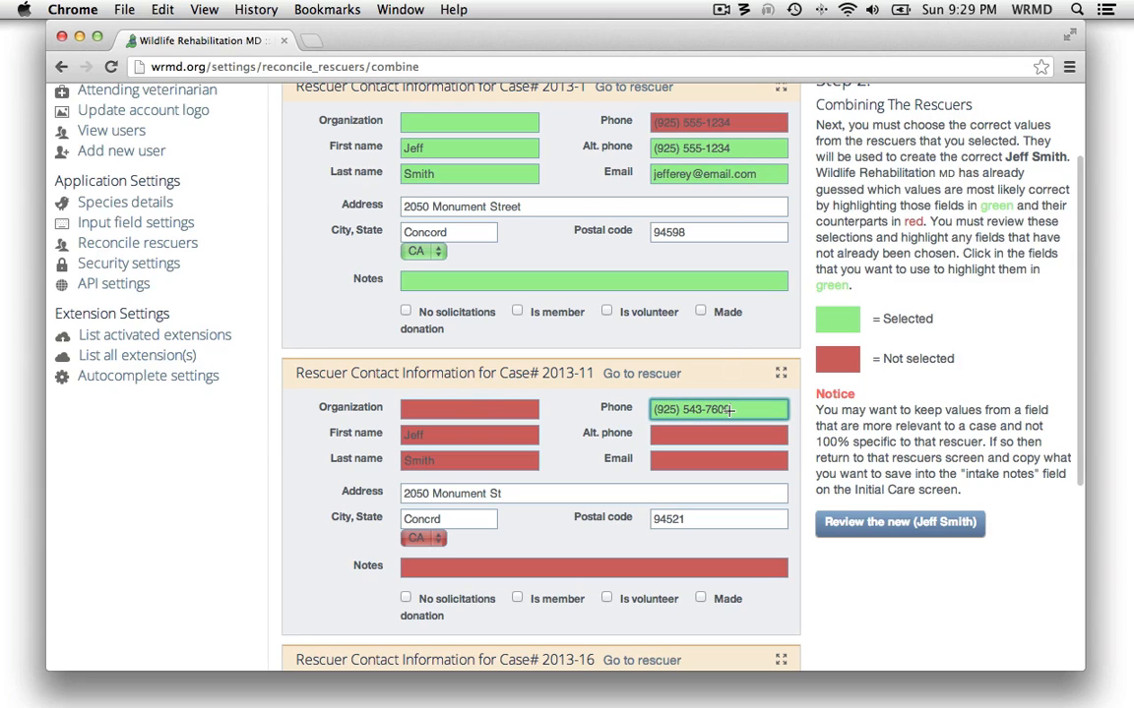
{"action": "left_click", "coordinate": [814, 428]}
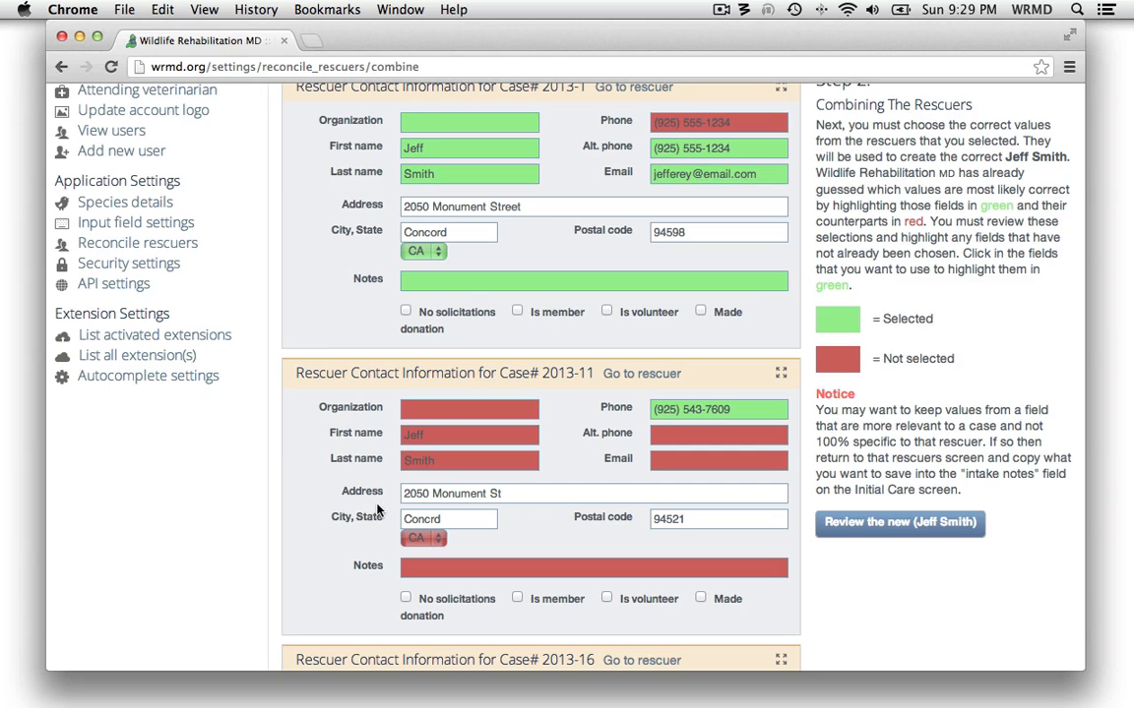
Choose the address from case 2013-1 for the combined rescuer
{"action": "scroll", "coordinate": [279, 505], "scroll_direction": "down", "scroll_amount": 5}
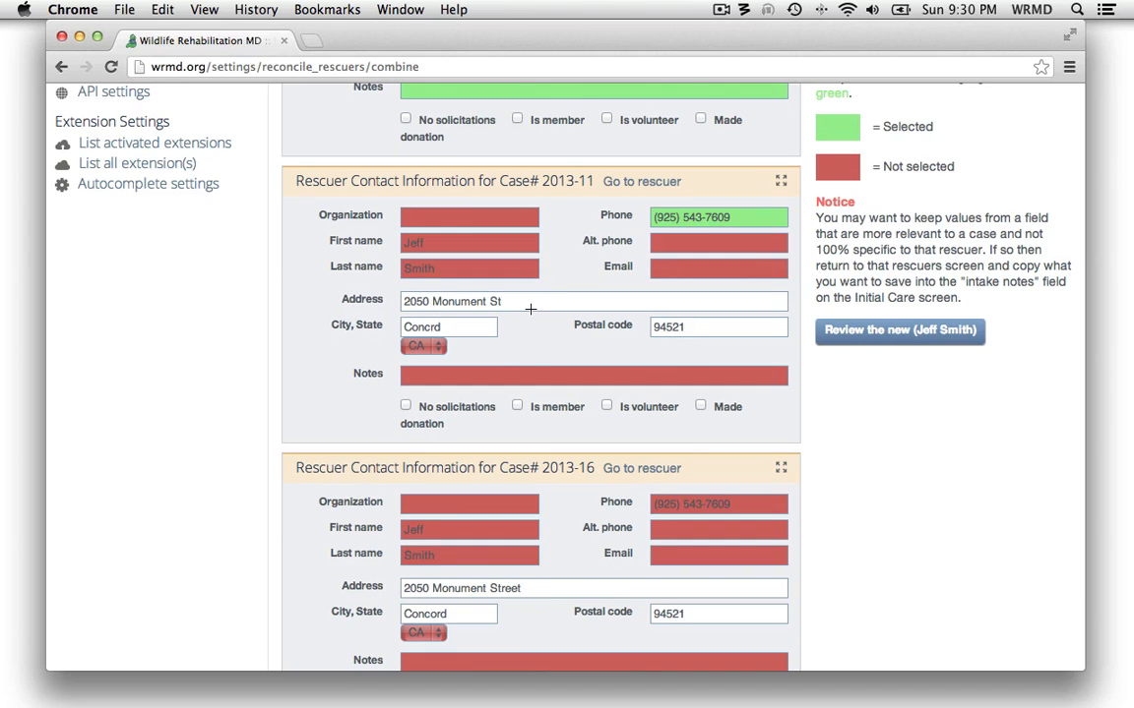
{"action": "scroll", "coordinate": [562, 280], "scroll_direction": "up", "scroll_amount": 2}
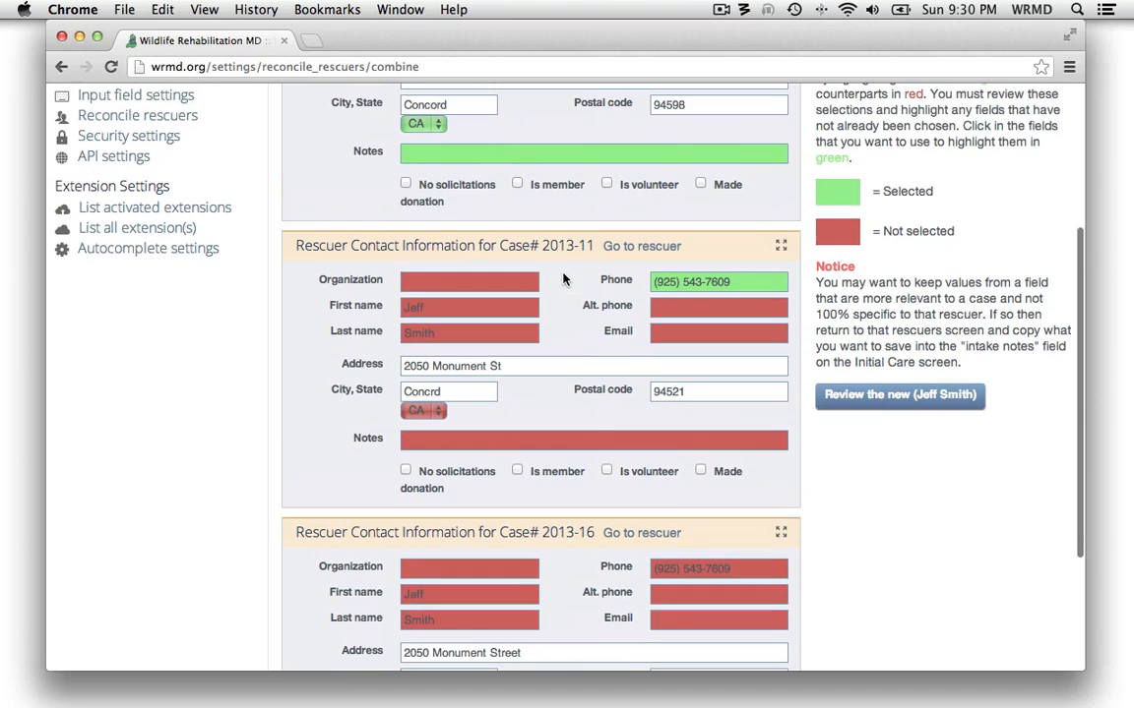
{"action": "scroll", "coordinate": [563, 280], "scroll_direction": "up", "scroll_amount": 1}
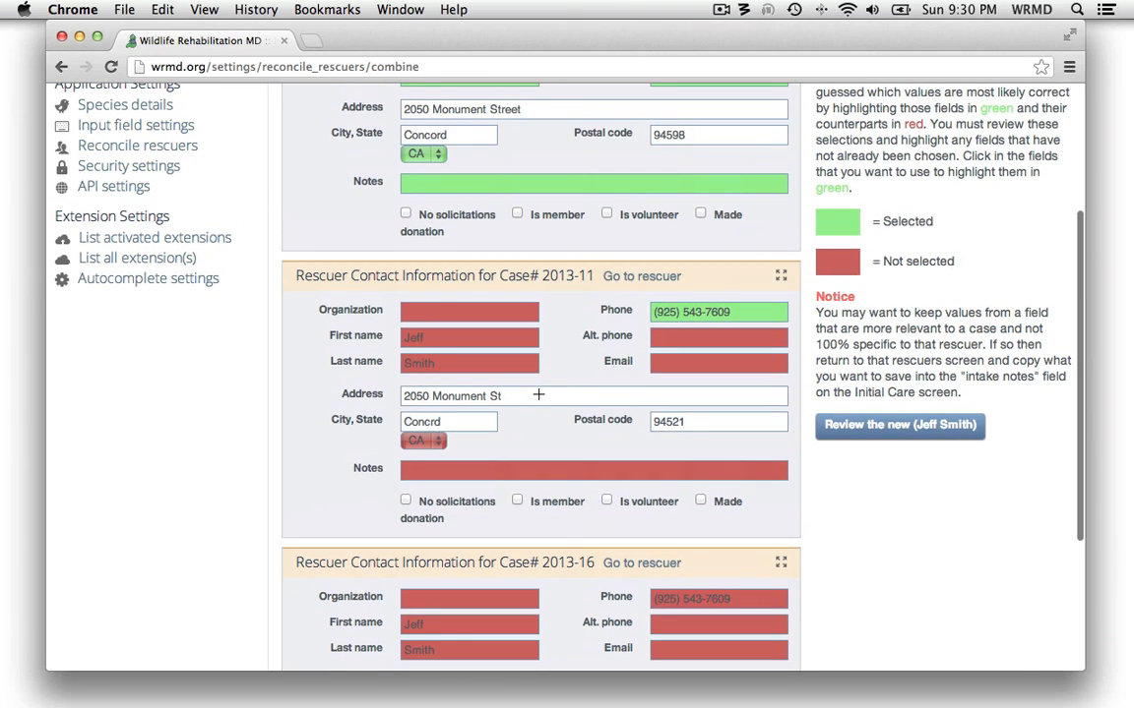
{"action": "scroll", "coordinate": [536, 395], "scroll_direction": "up", "scroll_amount": 1}
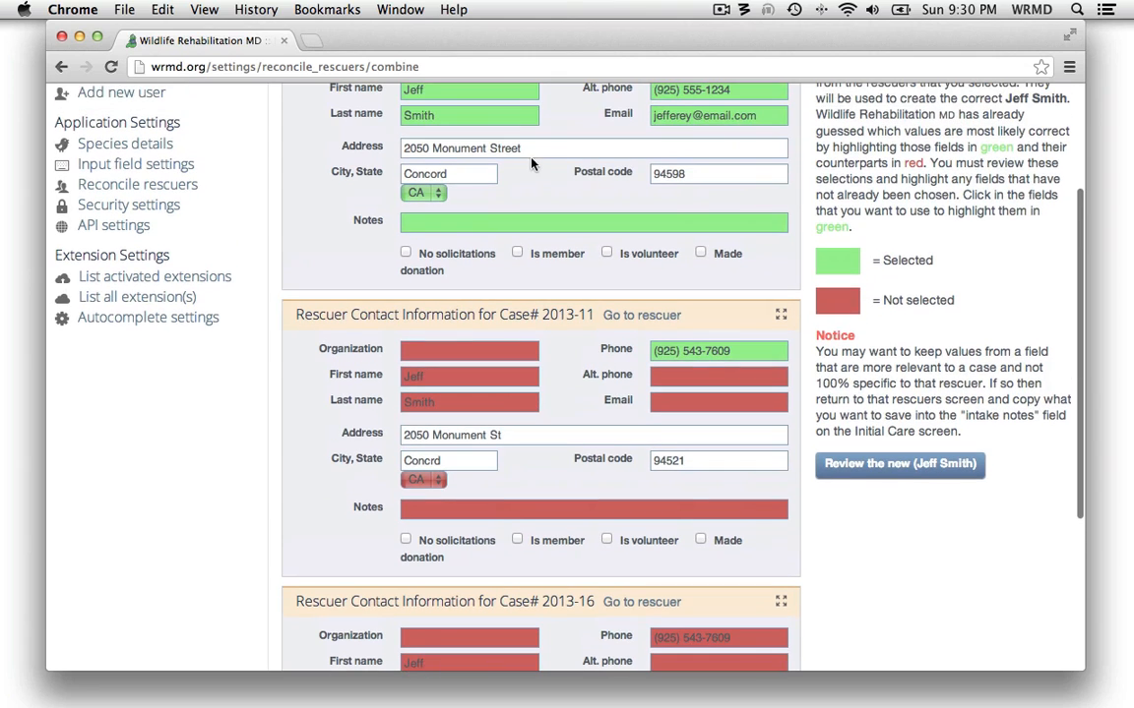
{"action": "left_click", "coordinate": [530, 149]}
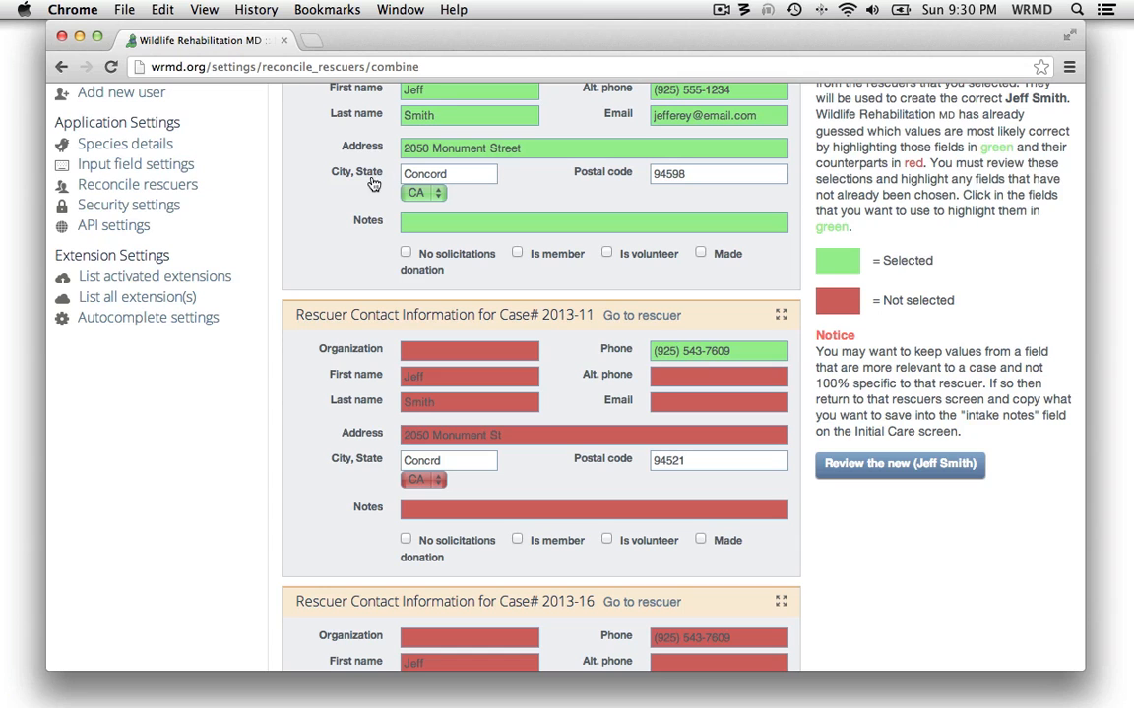
Choose the city from case 2013-1 for the combined rescuer after comparing it with the other cases
{"action": "scroll", "coordinate": [353, 244], "scroll_direction": "down", "scroll_amount": 5}
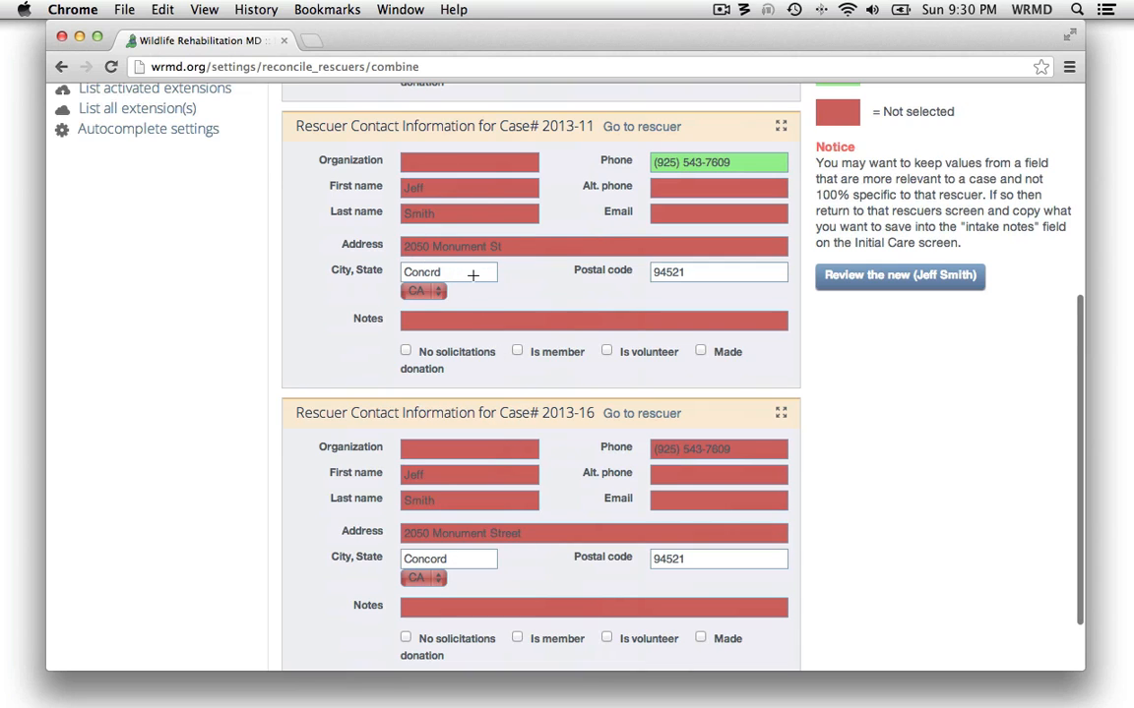
{"action": "scroll", "coordinate": [521, 282], "scroll_direction": "up", "scroll_amount": 3}
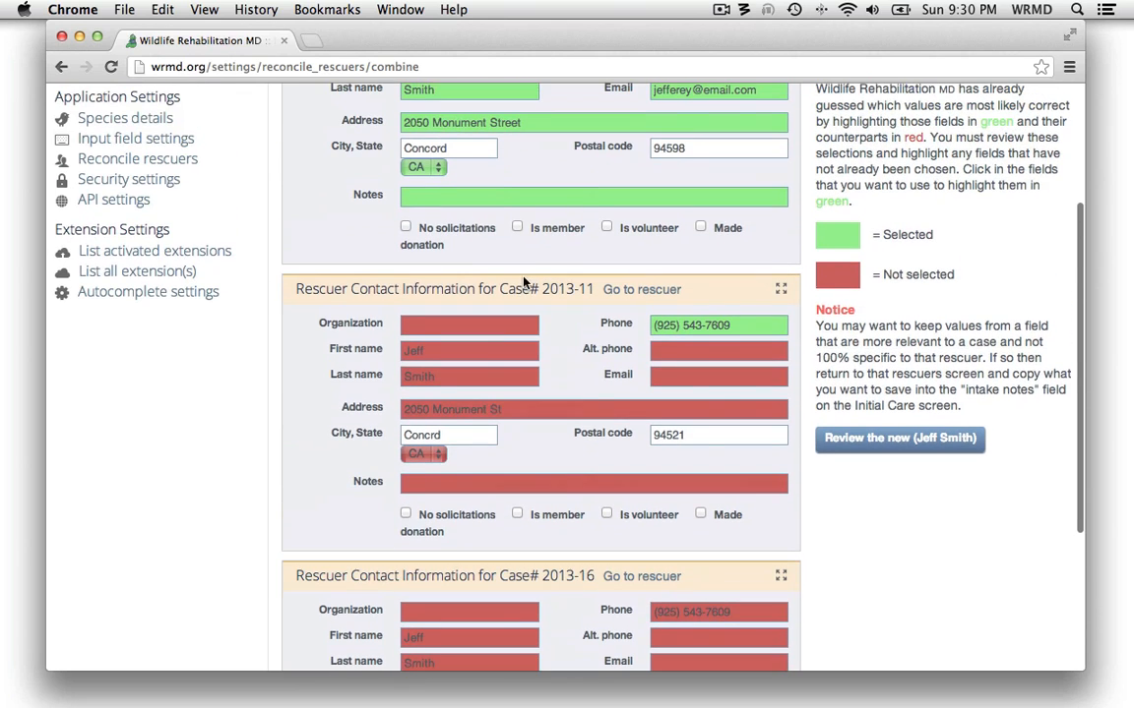
{"action": "left_click", "coordinate": [467, 147]}
{"action": "left_click", "coordinate": [534, 159]}
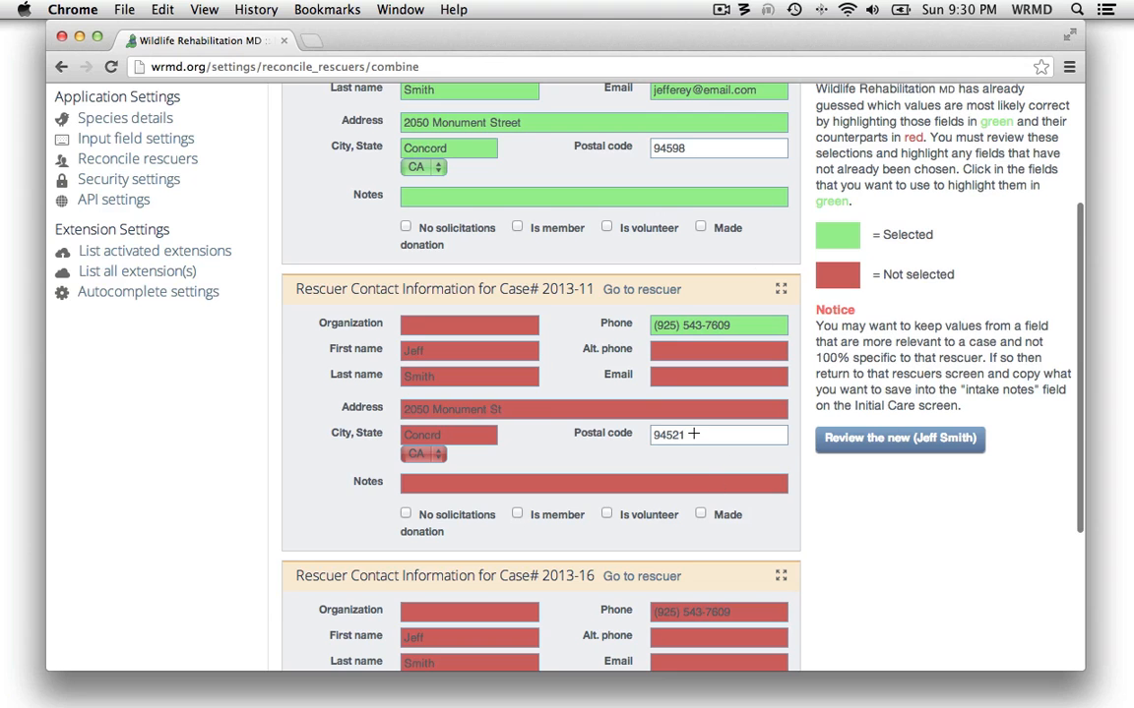
Choose the postal code from case 2013-11 for the combined rescuer after comparing it with the other cases
{"action": "scroll", "coordinate": [727, 430], "scroll_direction": "down", "scroll_amount": 3}
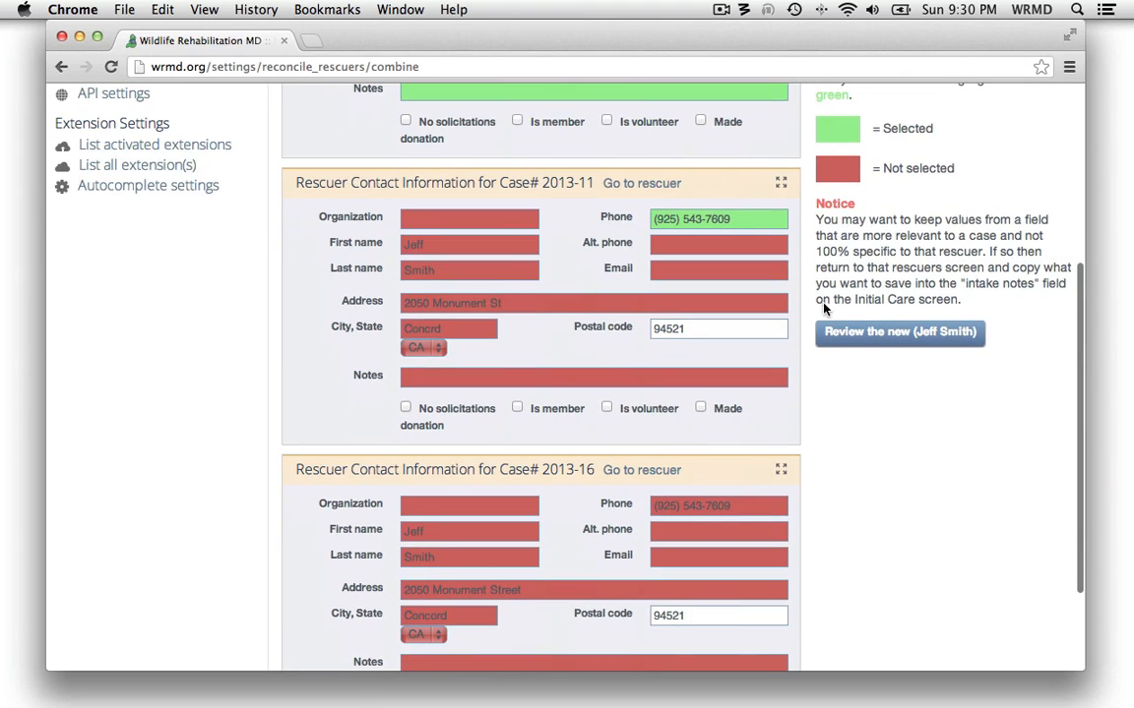
{"action": "scroll", "coordinate": [777, 276], "scroll_direction": "up", "scroll_amount": 1}
{"action": "scroll", "coordinate": [815, 287], "scroll_direction": "up", "scroll_amount": 1}
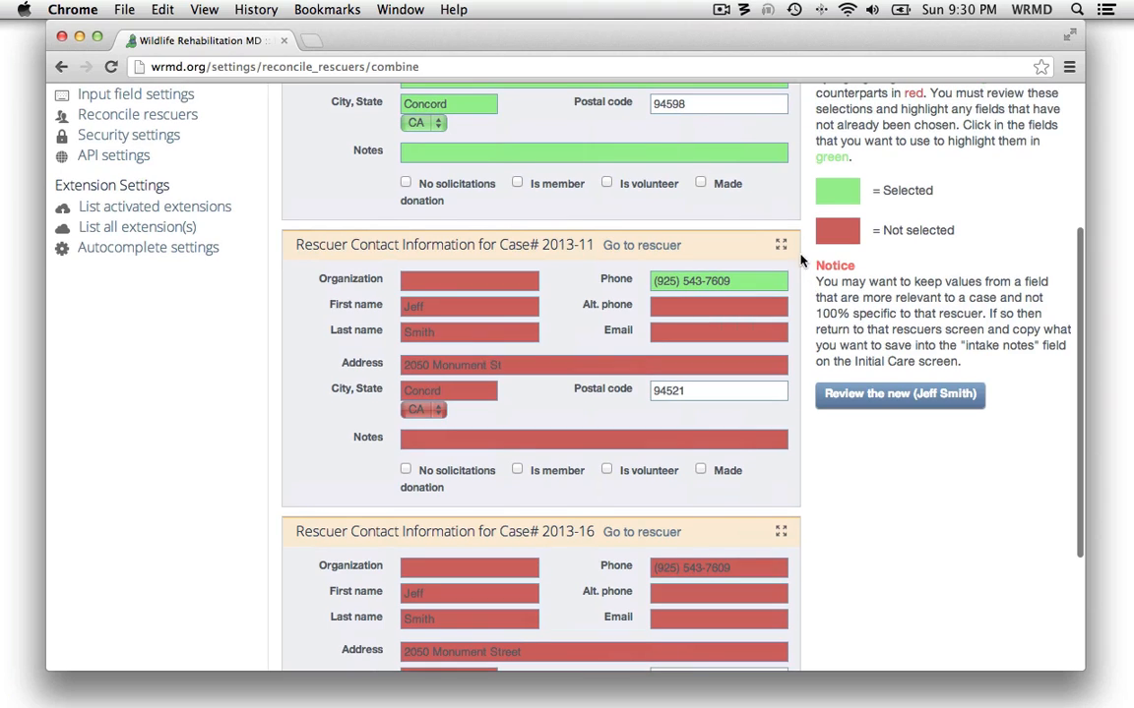
{"action": "scroll", "coordinate": [805, 270], "scroll_direction": "up", "scroll_amount": 1}
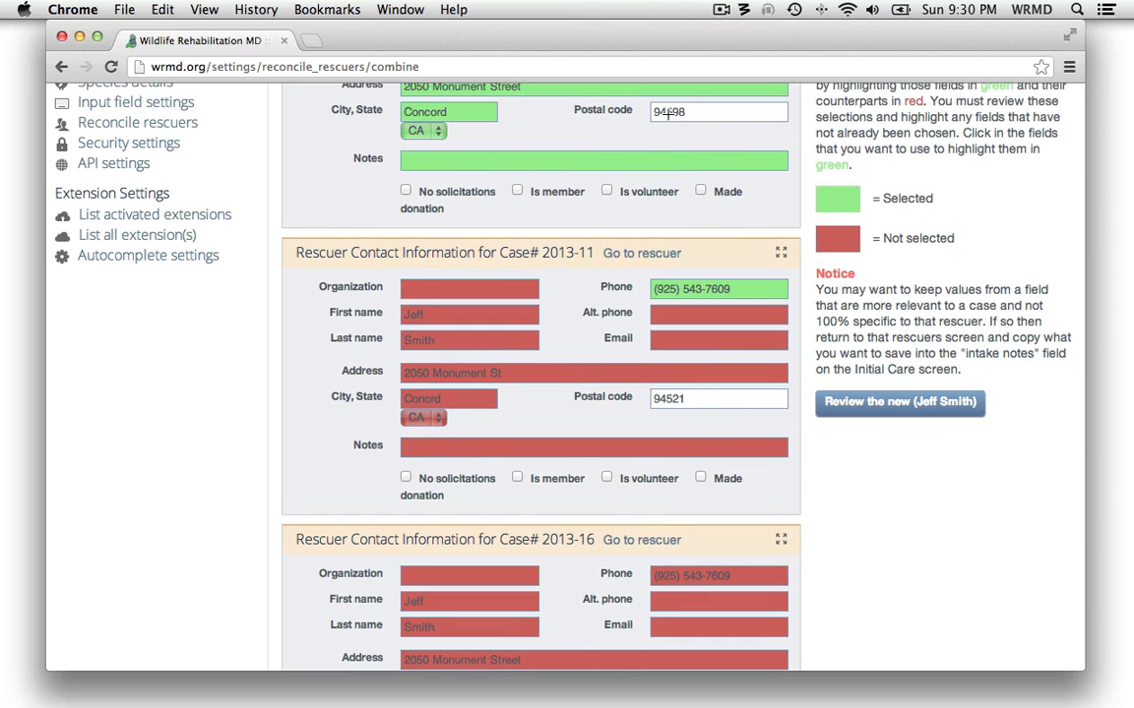
{"action": "scroll", "coordinate": [723, 128], "scroll_direction": "up", "scroll_amount": 3}
{"action": "scroll", "coordinate": [729, 136], "scroll_direction": "up", "scroll_amount": 2}
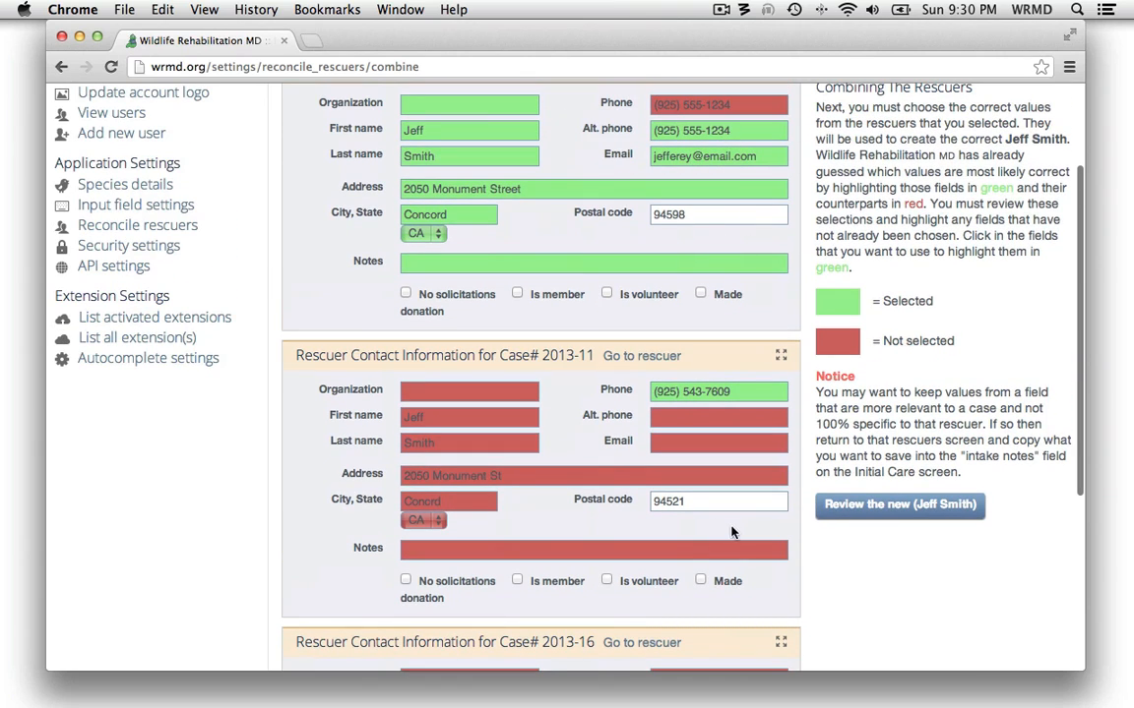
{"action": "left_click", "coordinate": [702, 505]}
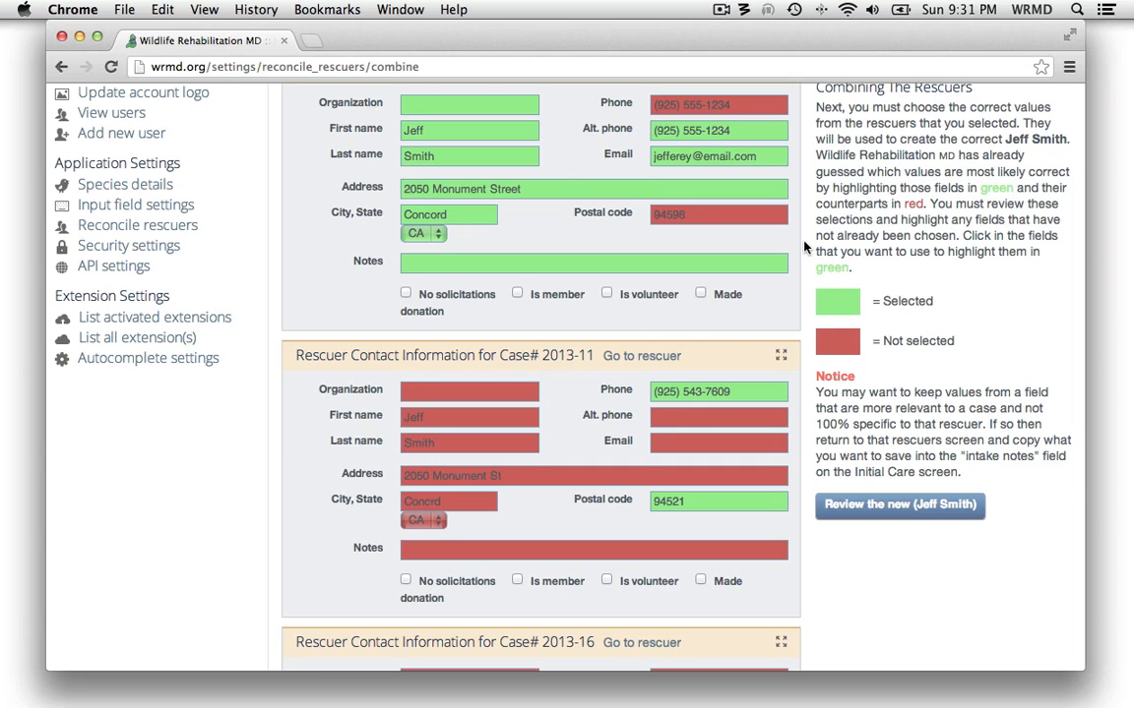
Review the corrected rescuer built from the chosen field values and commit the changes
{"action": "scroll", "coordinate": [670, 246], "scroll_direction": "up", "scroll_amount": 2}
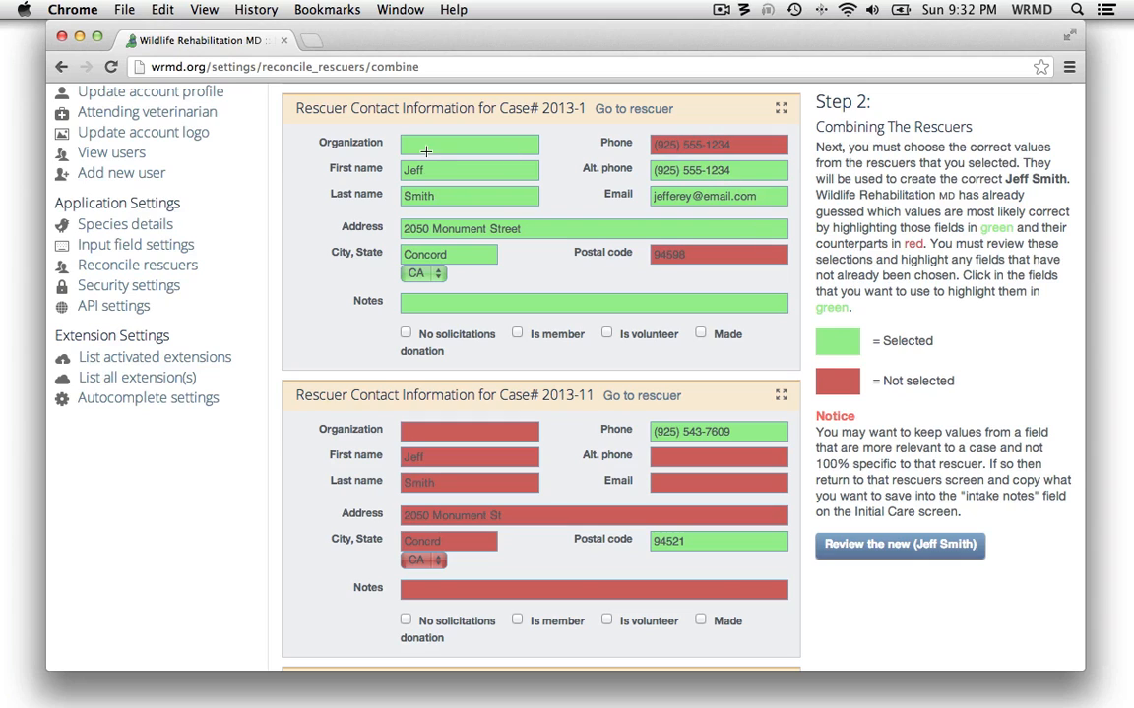
{"action": "scroll", "coordinate": [582, 452], "scroll_direction": "down", "scroll_amount": 5}
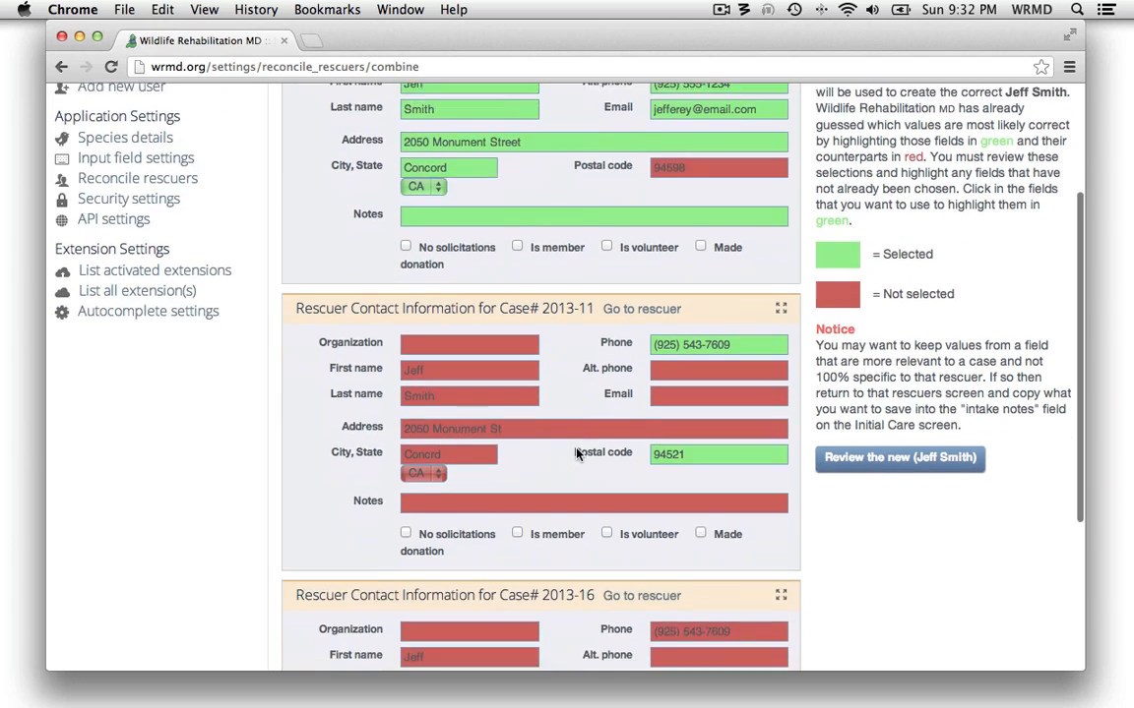
{"action": "scroll", "coordinate": [576, 454], "scroll_direction": "up", "scroll_amount": 5}
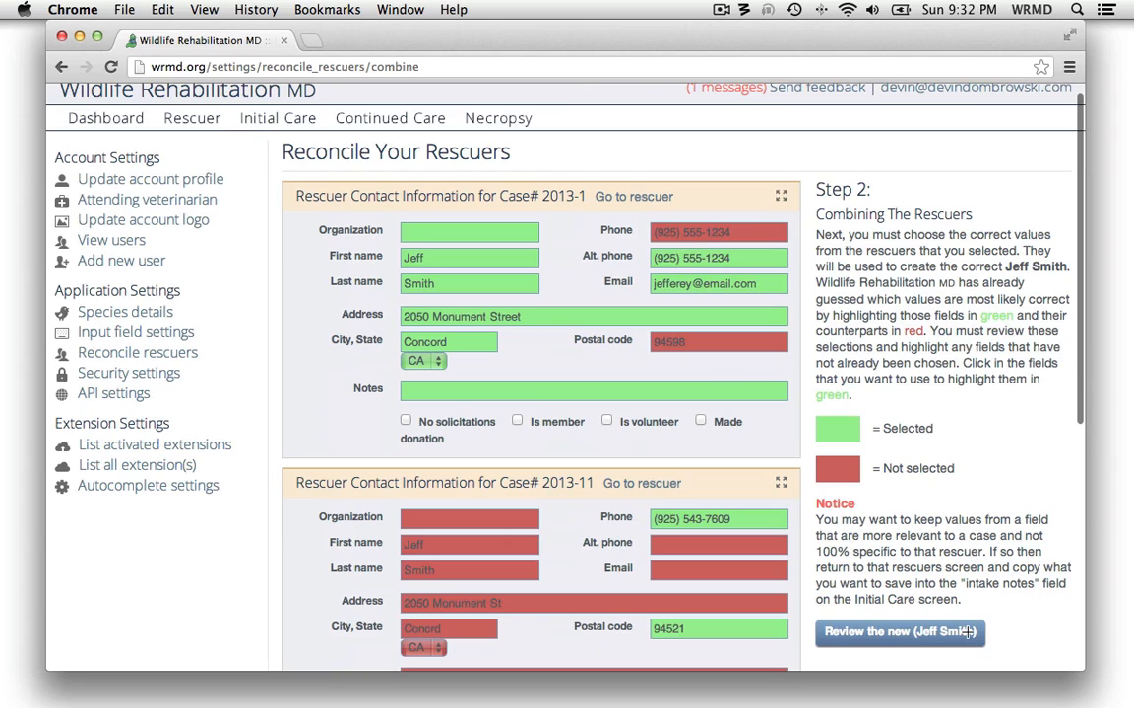
{"action": "left_click", "coordinate": [929, 635]}
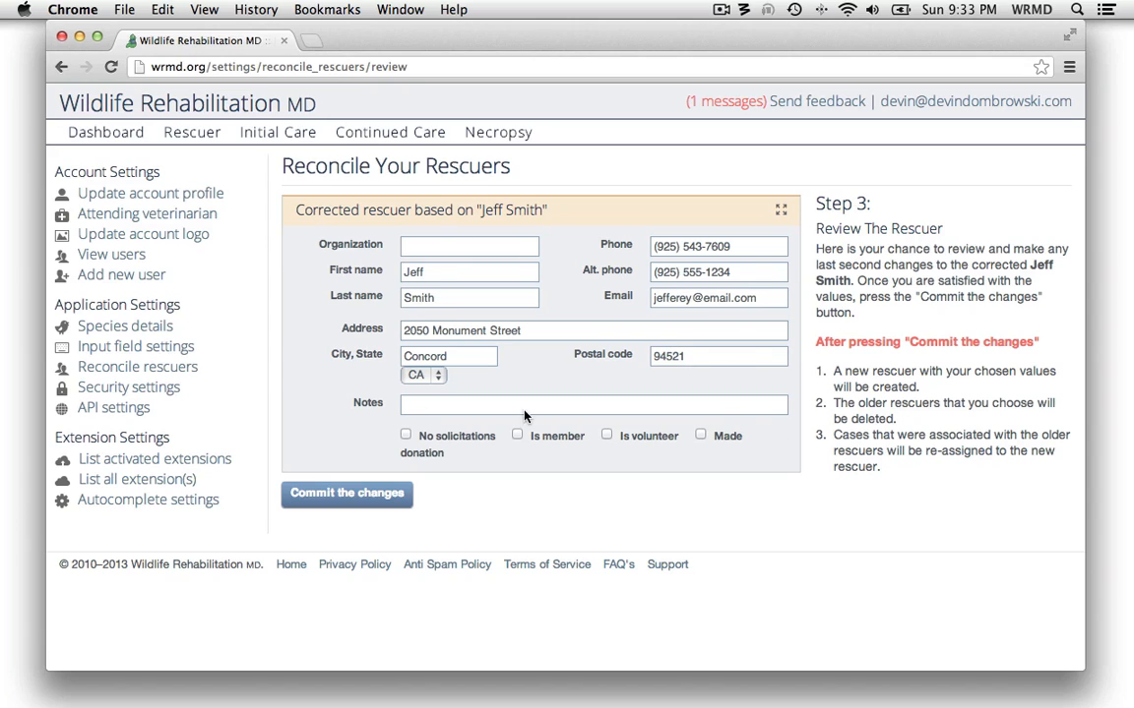
{"action": "left_click", "coordinate": [337, 497]}
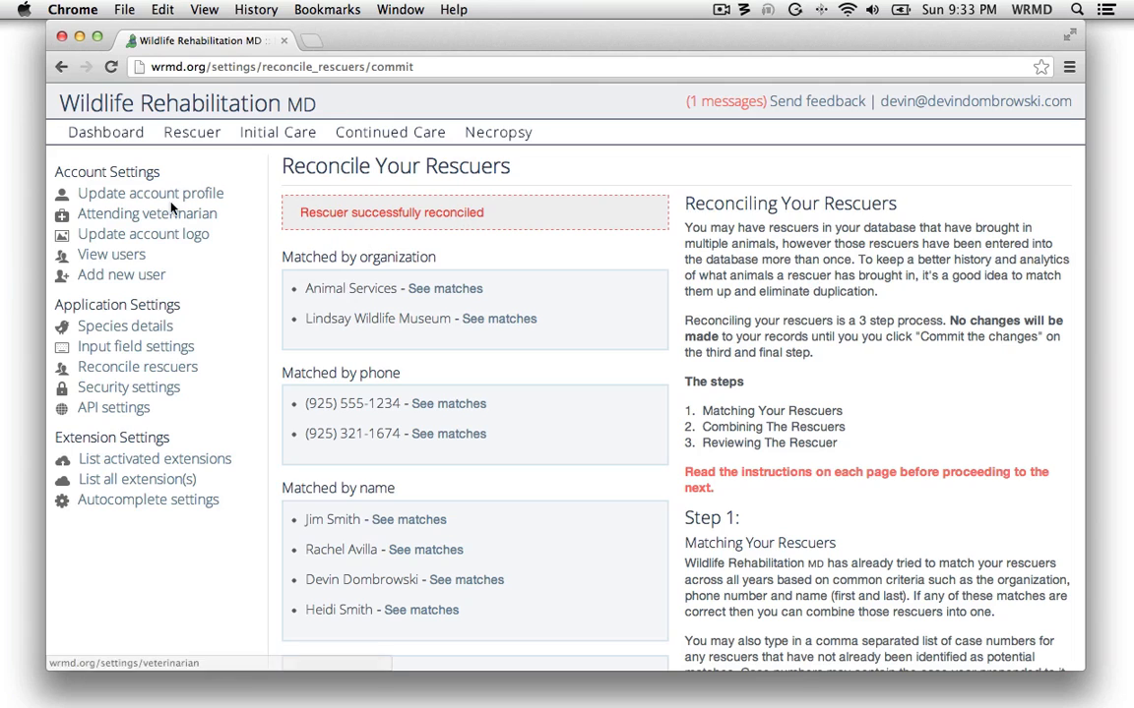
Run a full search for records using the combined rescuer's first and last name
{"action": "left_click", "coordinate": [108, 138]}
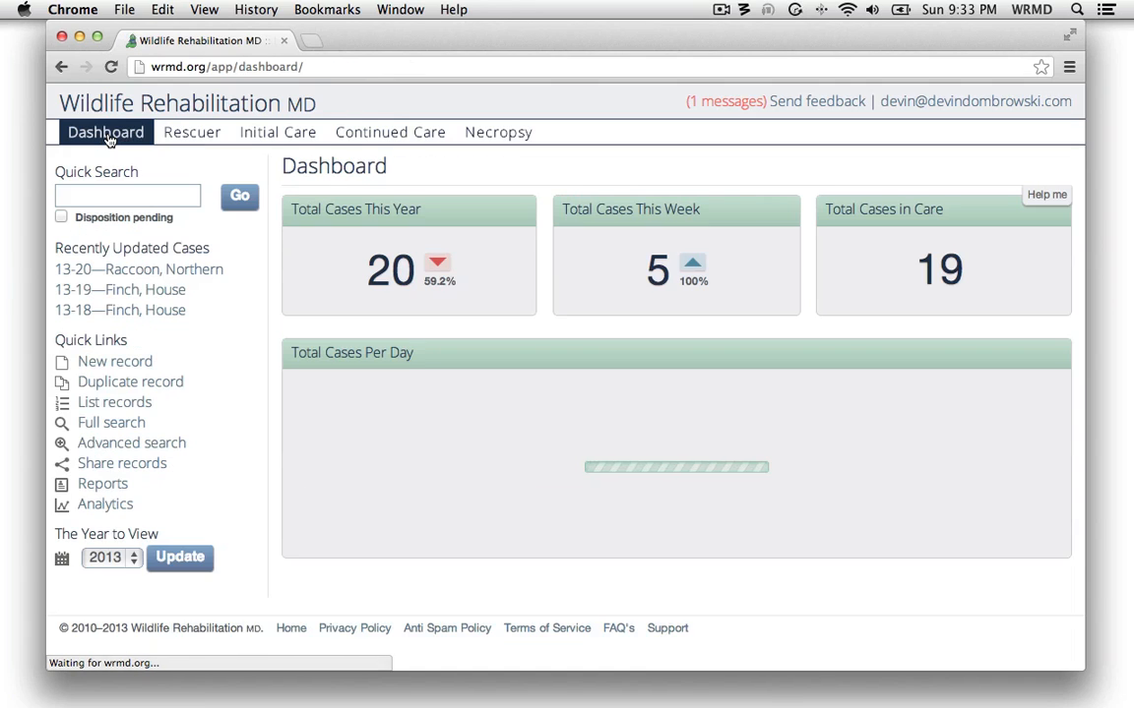
{"action": "left_click", "coordinate": [108, 422]}
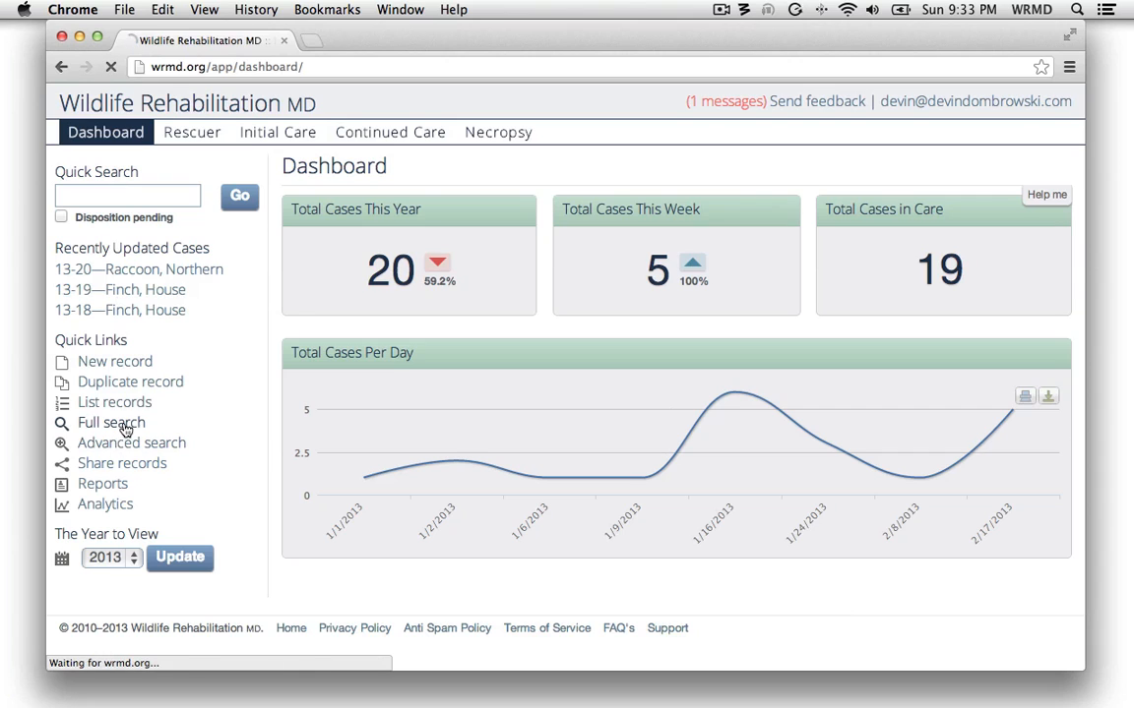
{"action": "left_click", "coordinate": [489, 445]}
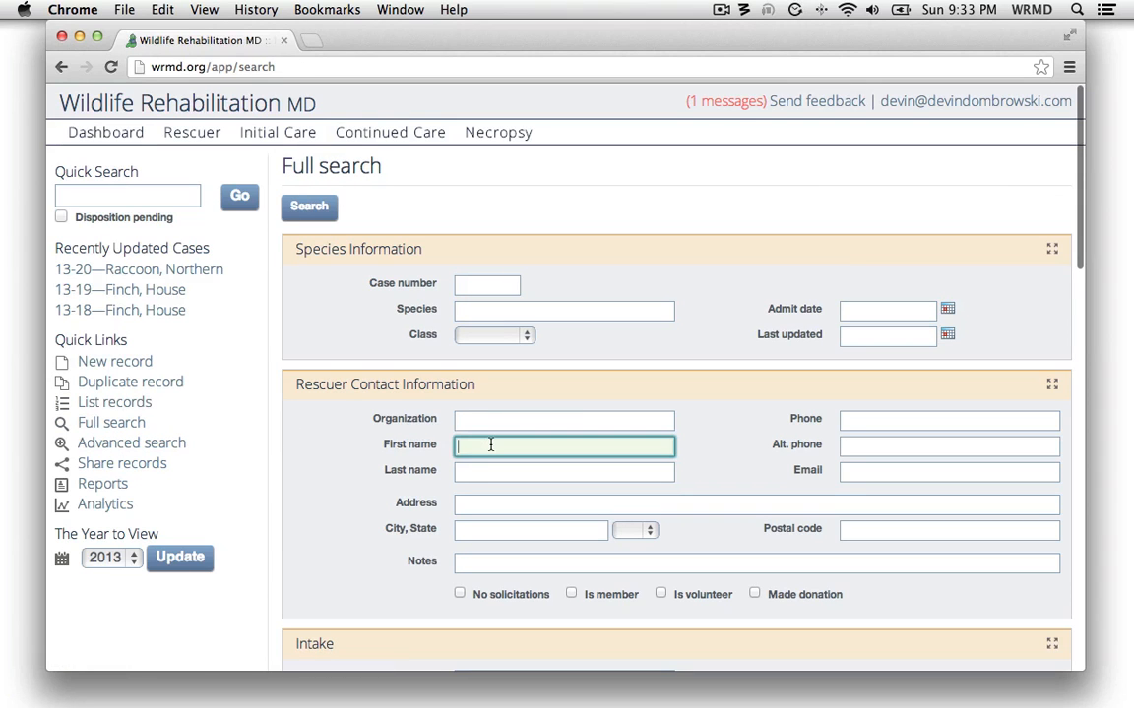
{"action": "type", "text": "jeff"}
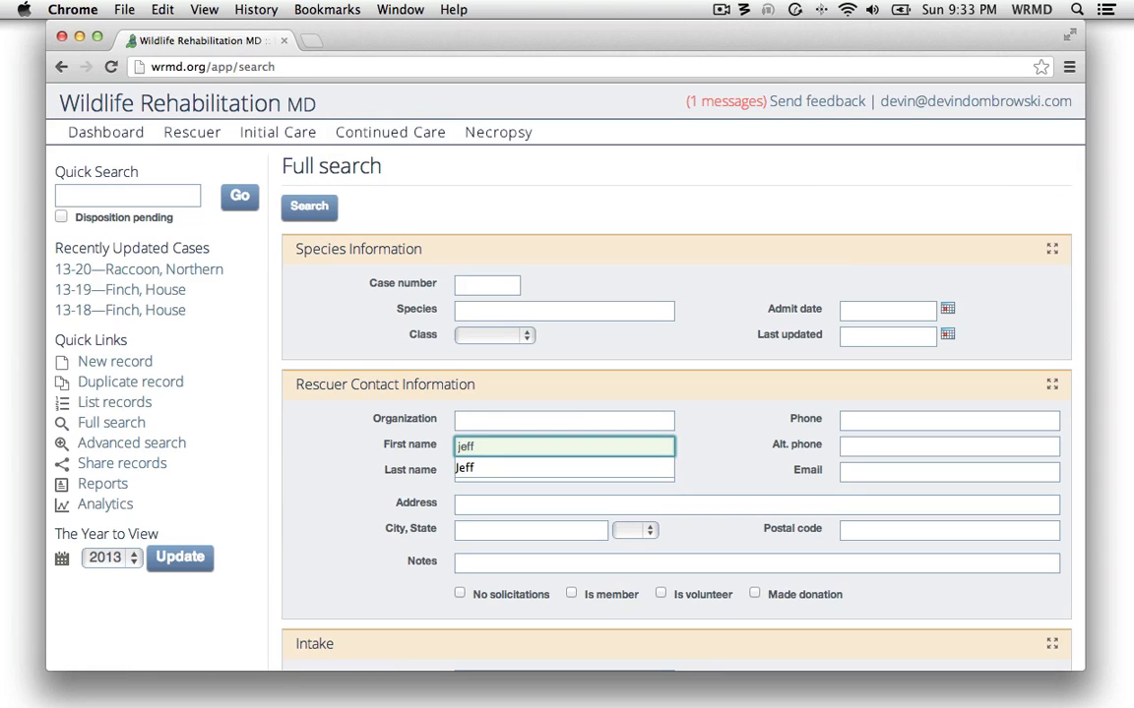
{"action": "left_click", "coordinate": [587, 501]}
{"action": "left_click", "coordinate": [519, 470]}
{"action": "type", "text": "smith"}
{"action": "key", "text": "Return"}
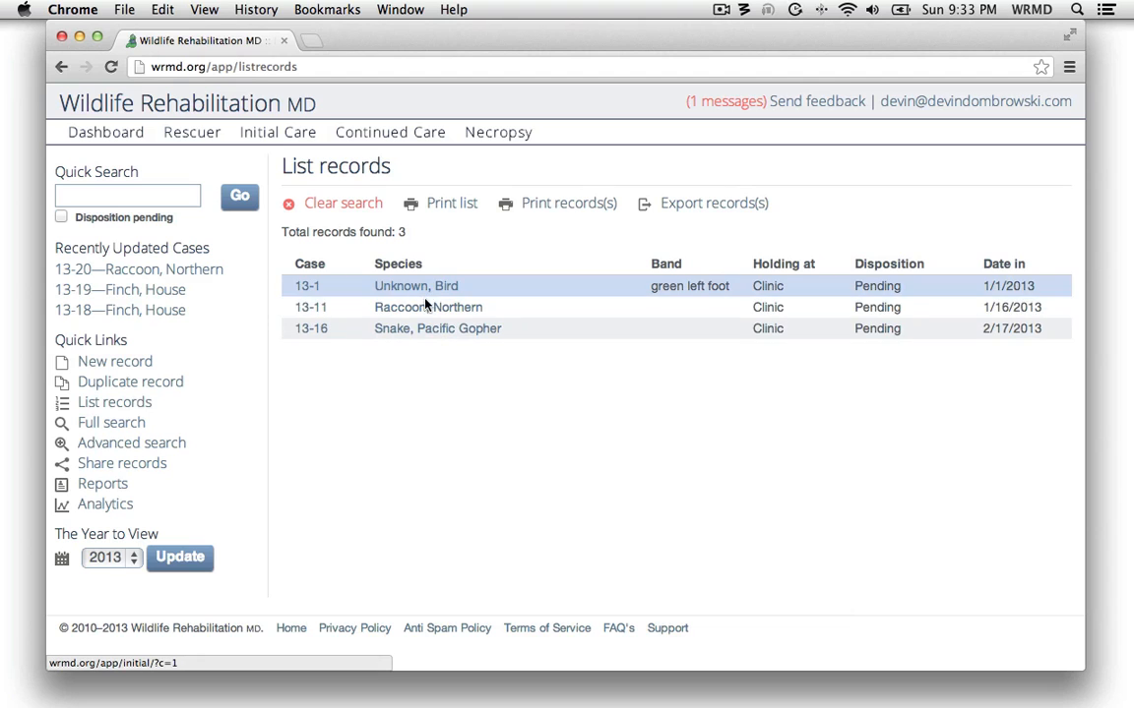
Open the rescuer page of case 13-1 and check the contact information and the cases brought in by this rescuer
{"action": "left_click", "coordinate": [305, 286]}
{"action": "left_click", "coordinate": [194, 138]}
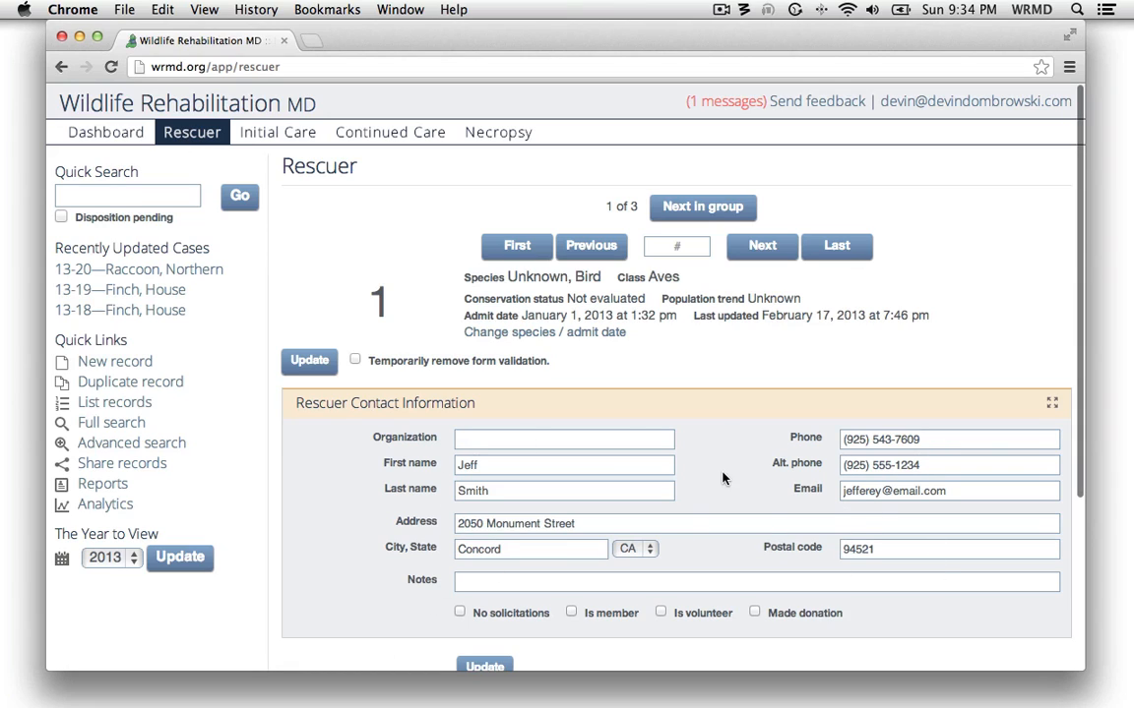
{"action": "scroll", "coordinate": [391, 480], "scroll_direction": "down", "scroll_amount": 5}
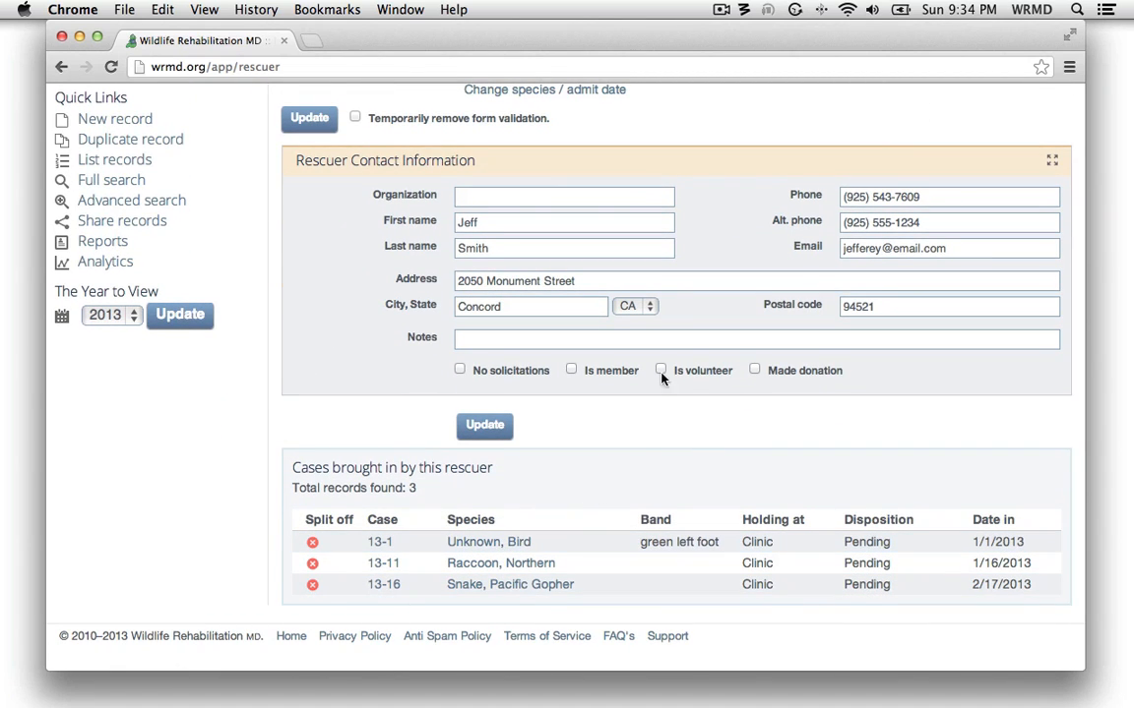
{"action": "scroll", "coordinate": [709, 349], "scroll_direction": "up", "scroll_amount": 5}
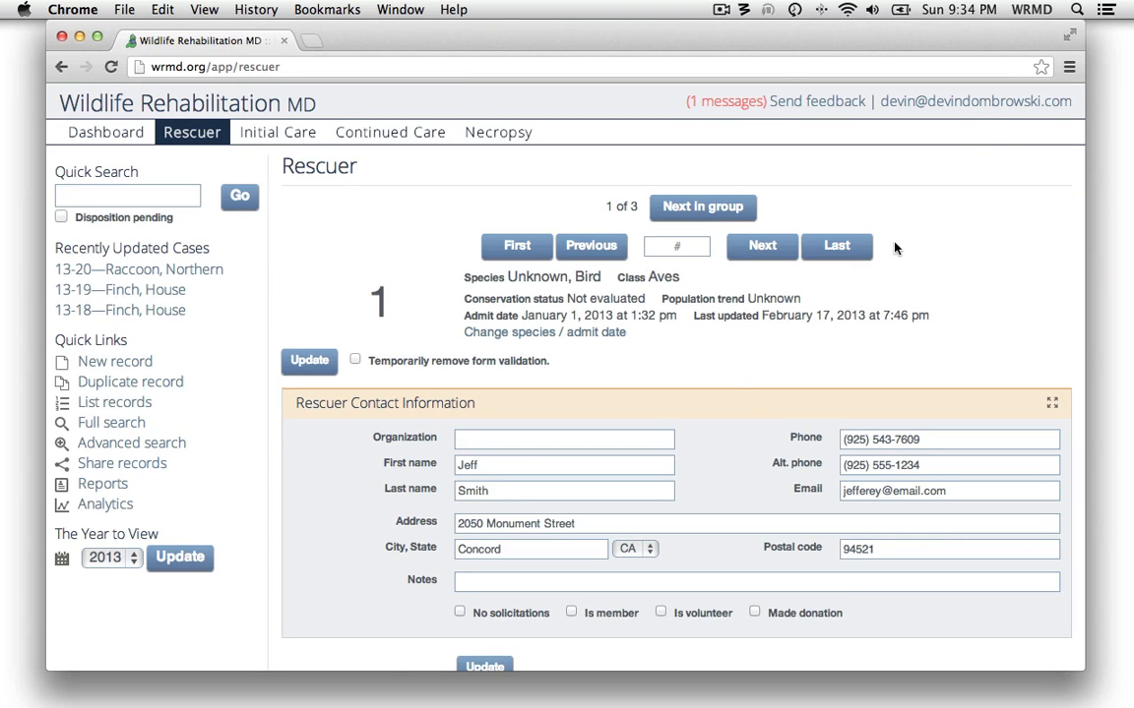
In the rescuer reconciliation settings, select all cases under the second entry matched by name and open them for combining
{"action": "left_click", "coordinate": [1059, 106]}
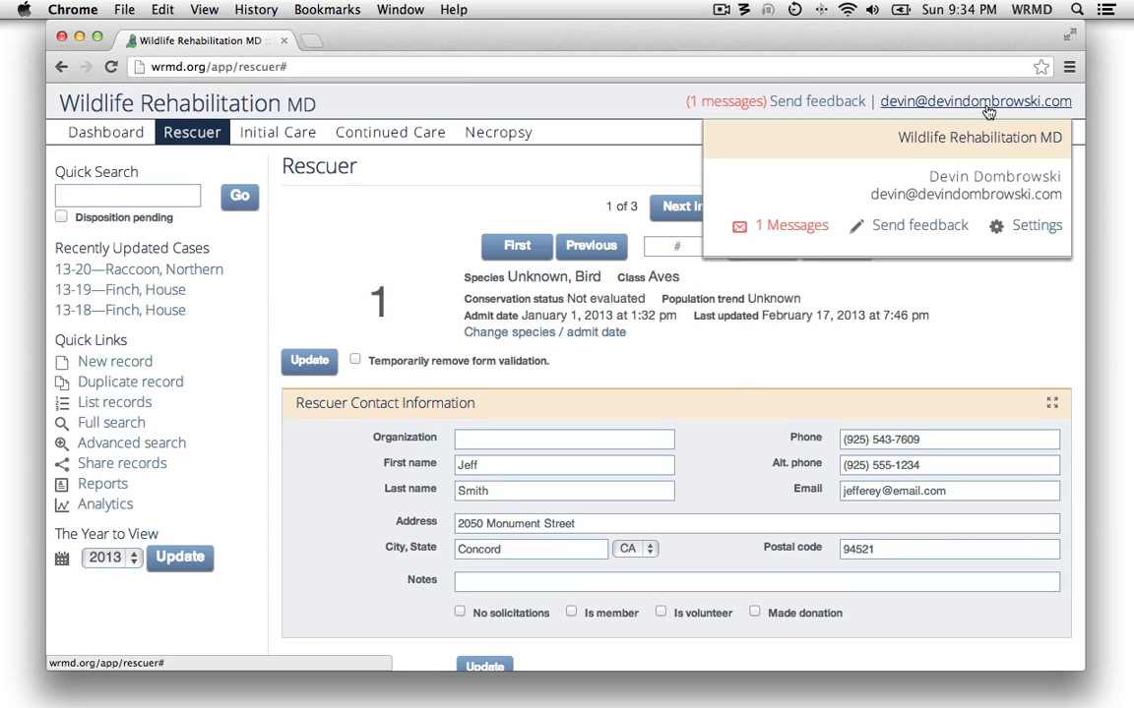
{"action": "left_click", "coordinate": [1039, 227]}
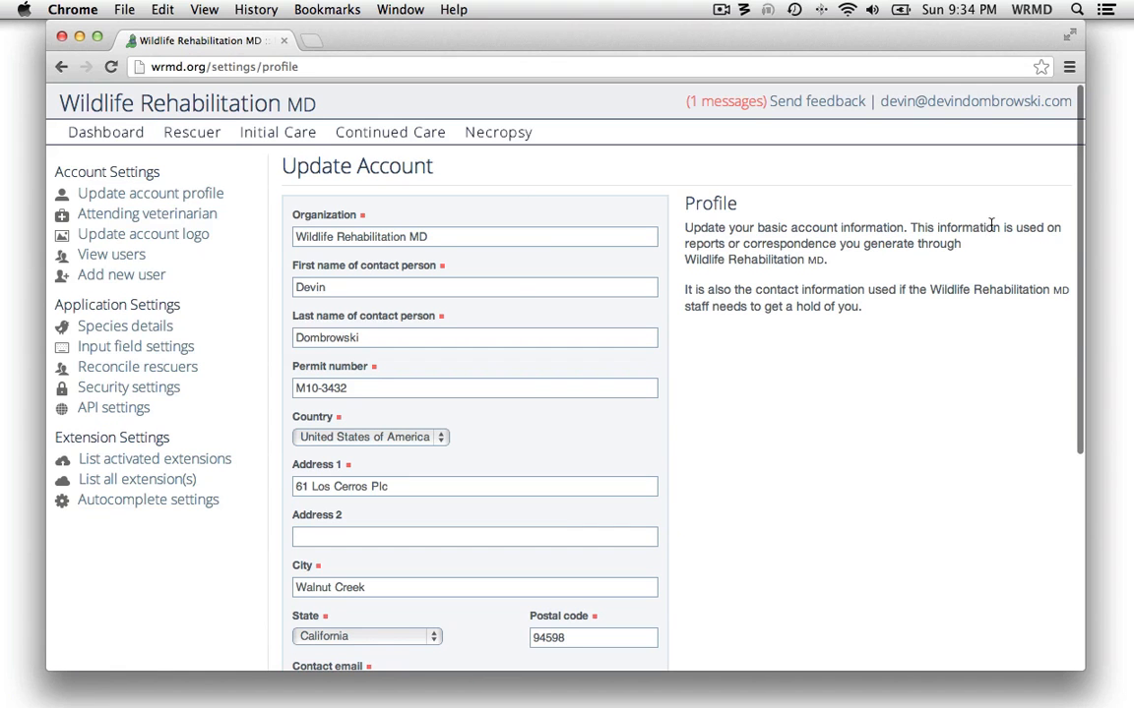
{"action": "left_click", "coordinate": [143, 369]}
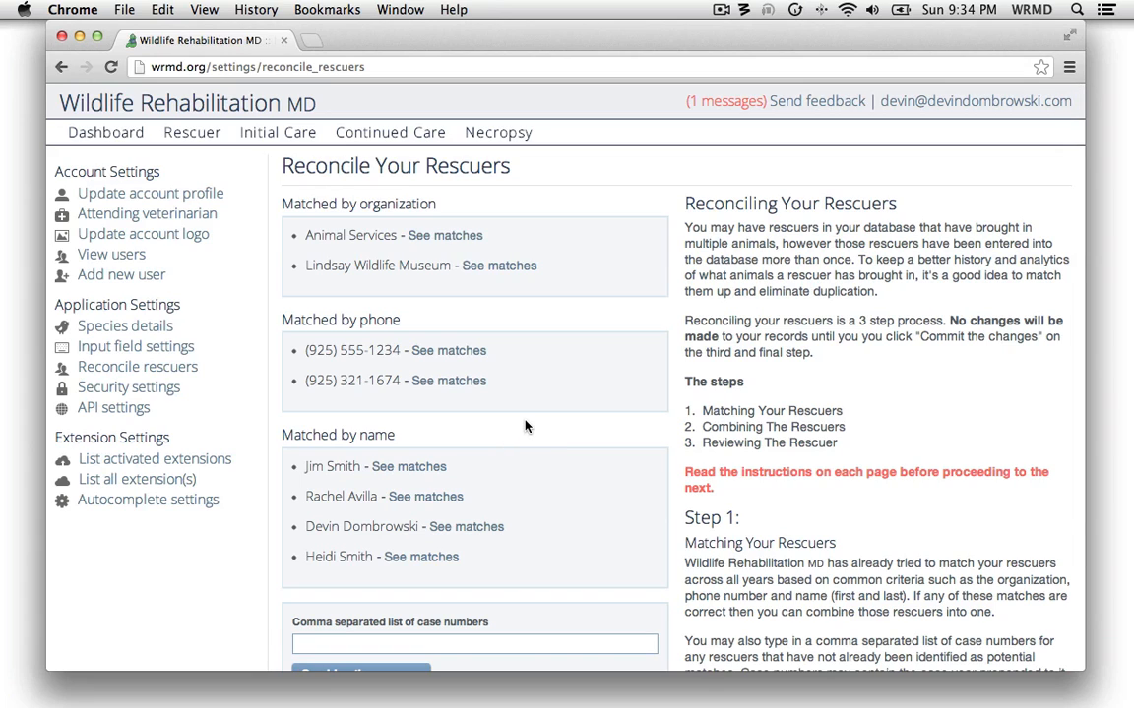
{"action": "left_click", "coordinate": [407, 498]}
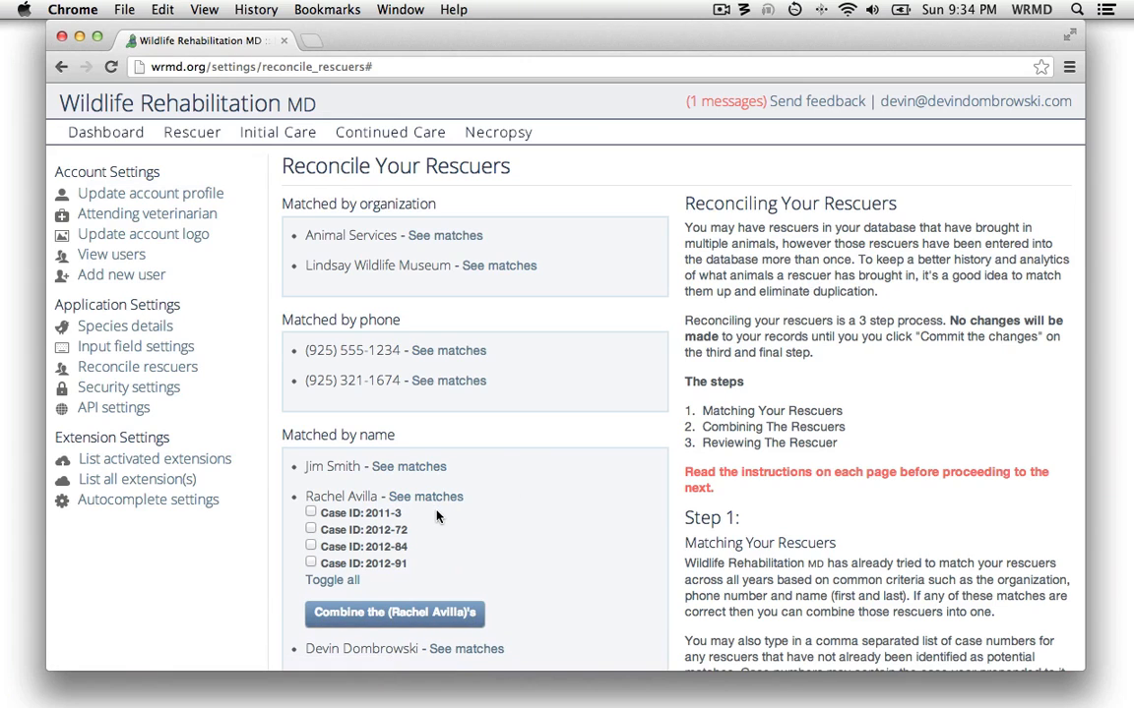
{"action": "left_click", "coordinate": [355, 582]}
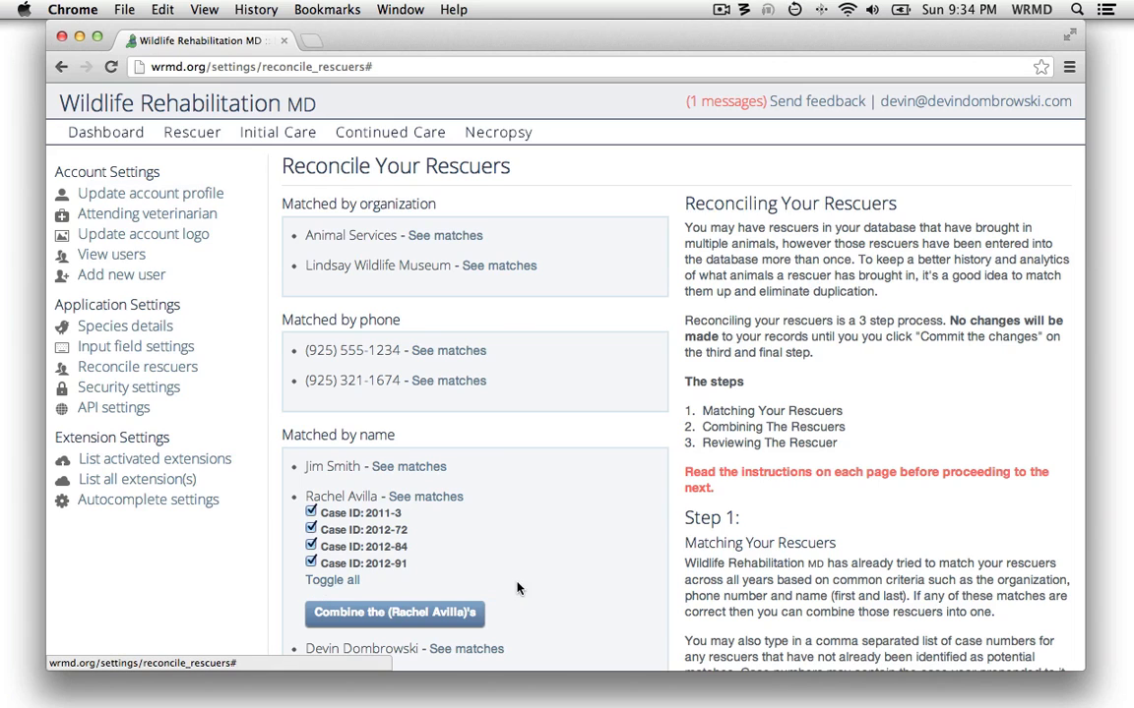
{"action": "left_click", "coordinate": [394, 612]}
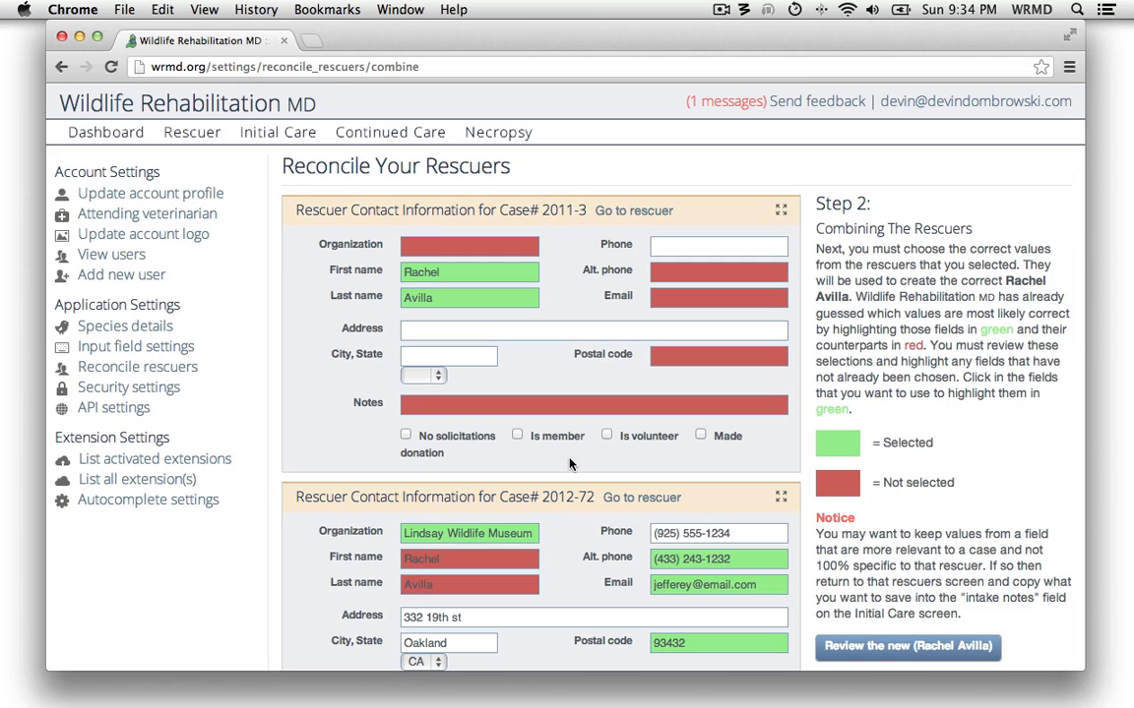
Examine the rescuer details of cases 2011-3, 2012-72, 2012-84 and 2012-91, and return to the reconciliation match list without committing
{"action": "scroll", "coordinate": [571, 465], "scroll_direction": "down", "scroll_amount": 5}
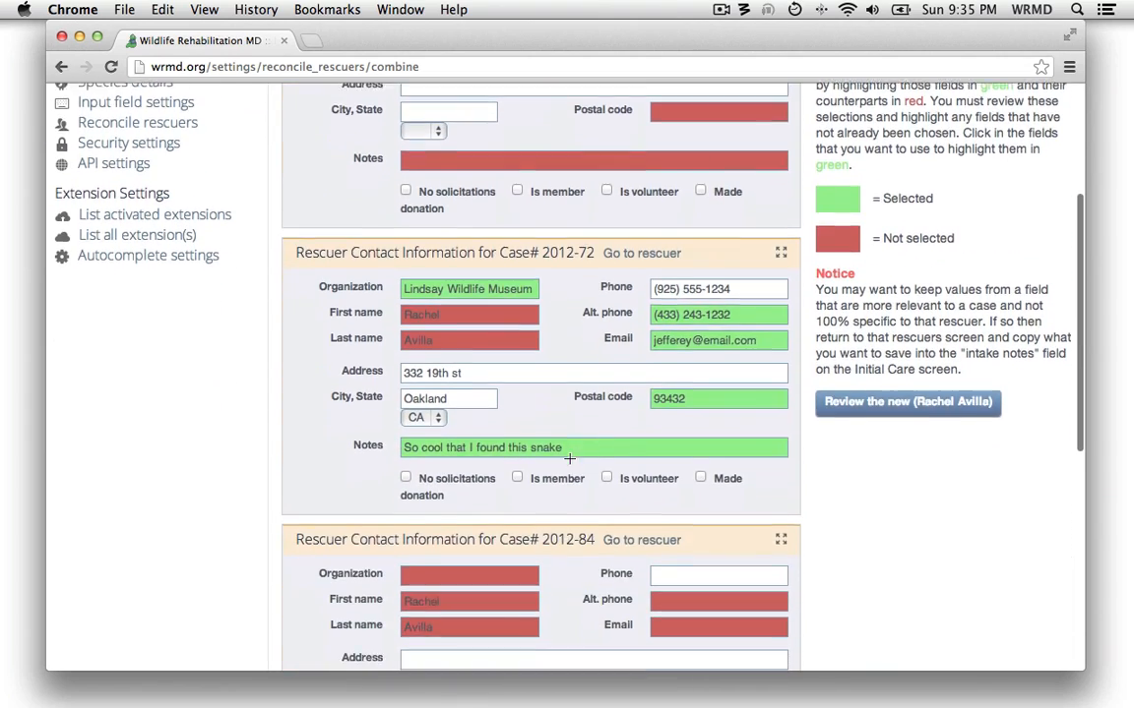
{"action": "scroll", "coordinate": [569, 458], "scroll_direction": "down", "scroll_amount": 6}
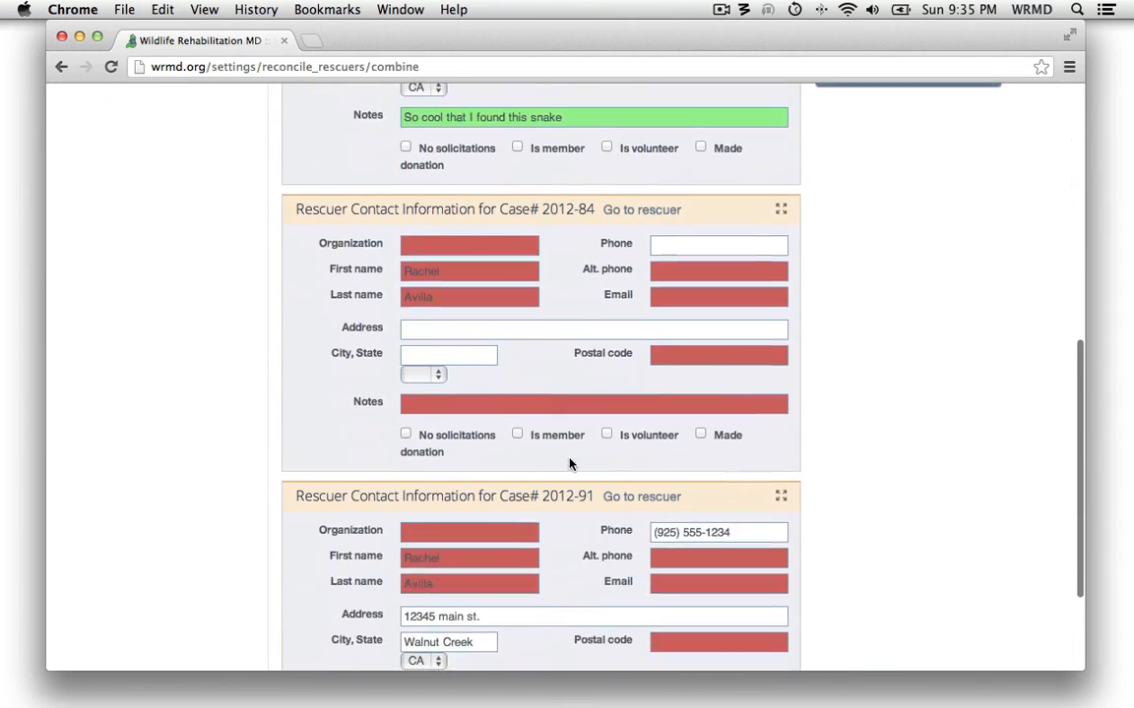
{"action": "scroll", "coordinate": [569, 464], "scroll_direction": "down", "scroll_amount": 3}
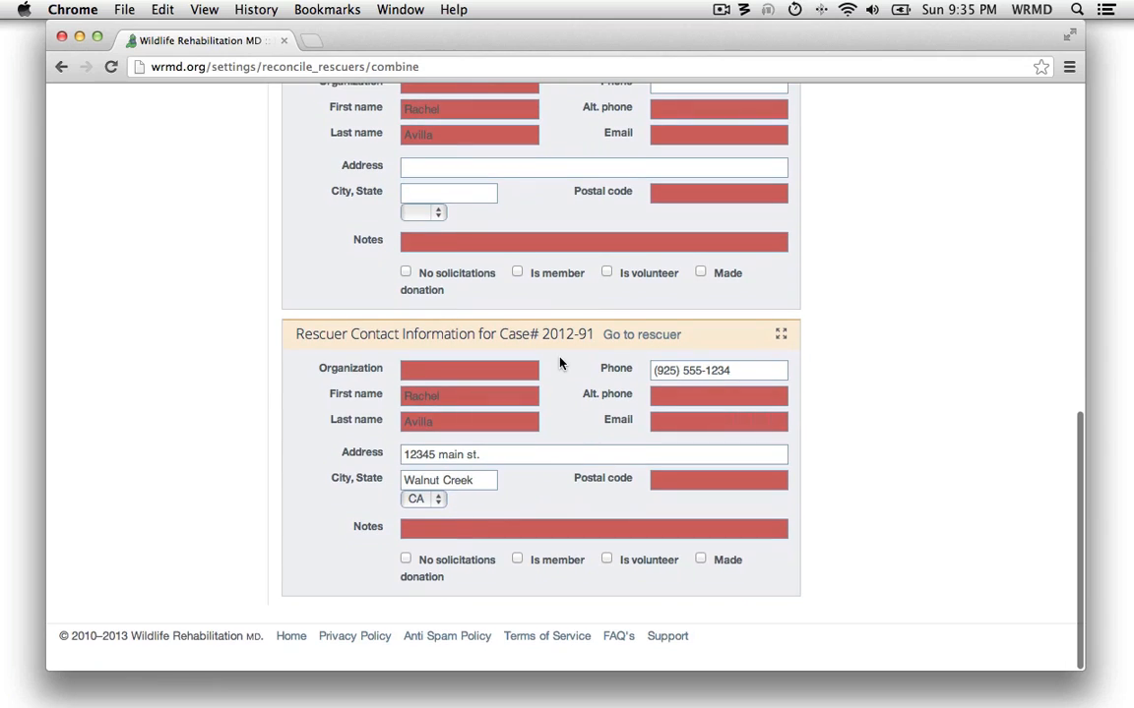
{"action": "scroll", "coordinate": [564, 362], "scroll_direction": "up", "scroll_amount": 7}
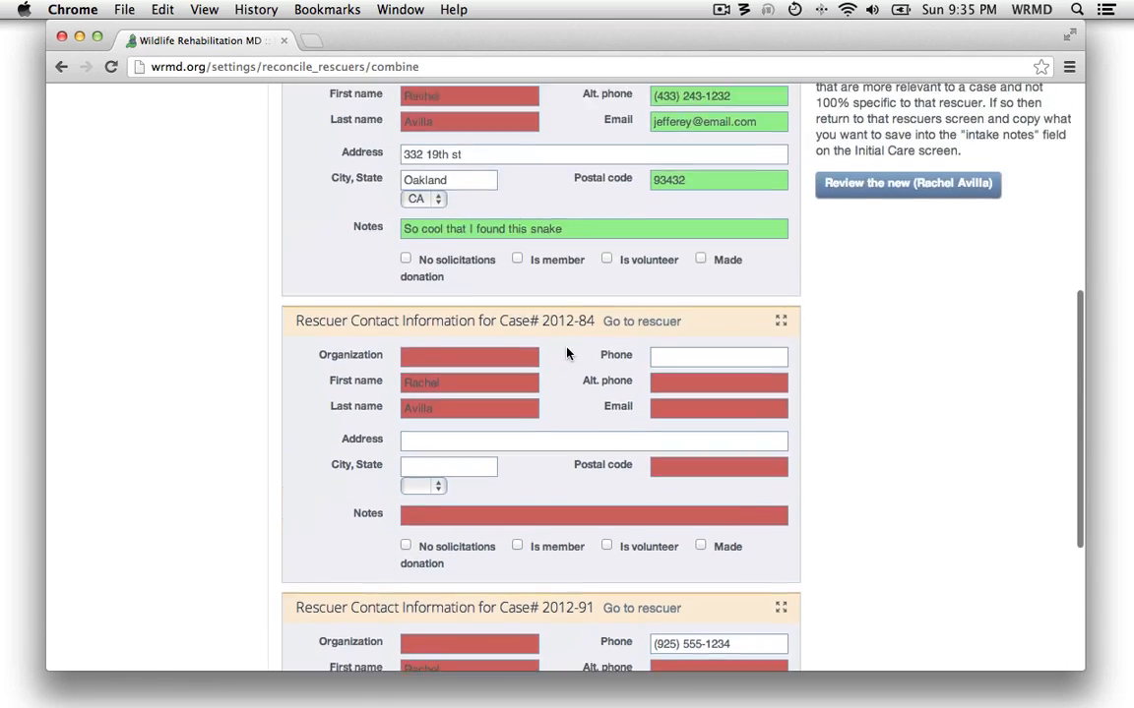
{"action": "scroll", "coordinate": [568, 354], "scroll_direction": "up", "scroll_amount": 7}
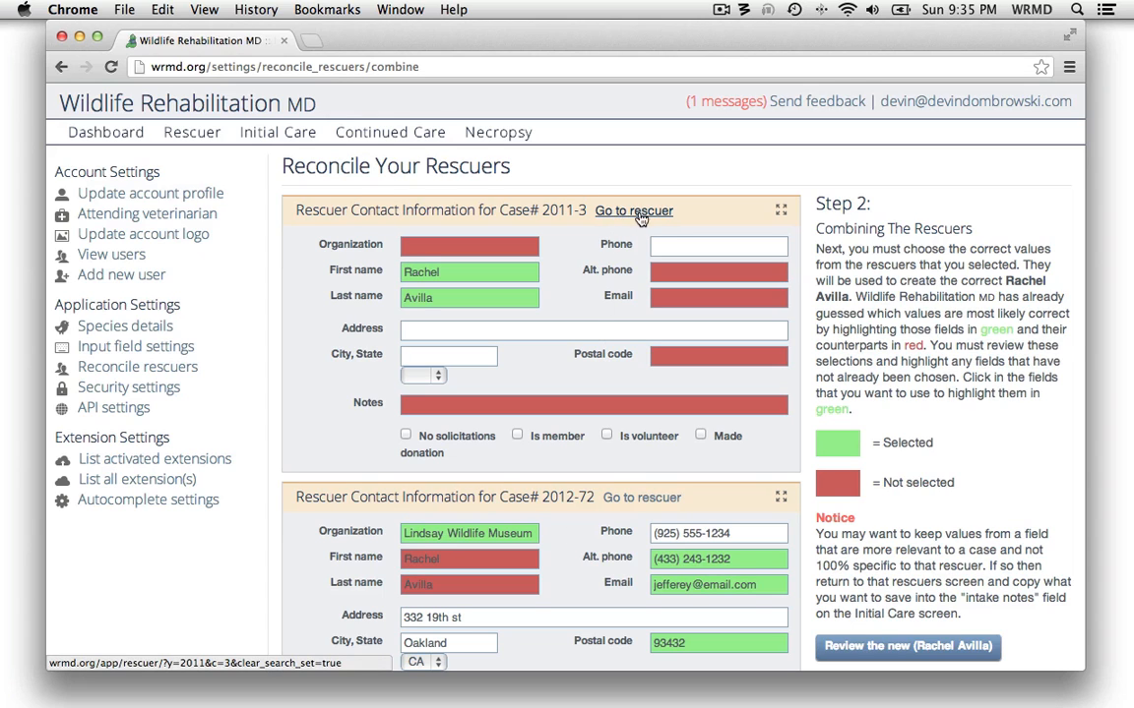
{"action": "scroll", "coordinate": [637, 214], "scroll_direction": "down", "scroll_amount": 1}
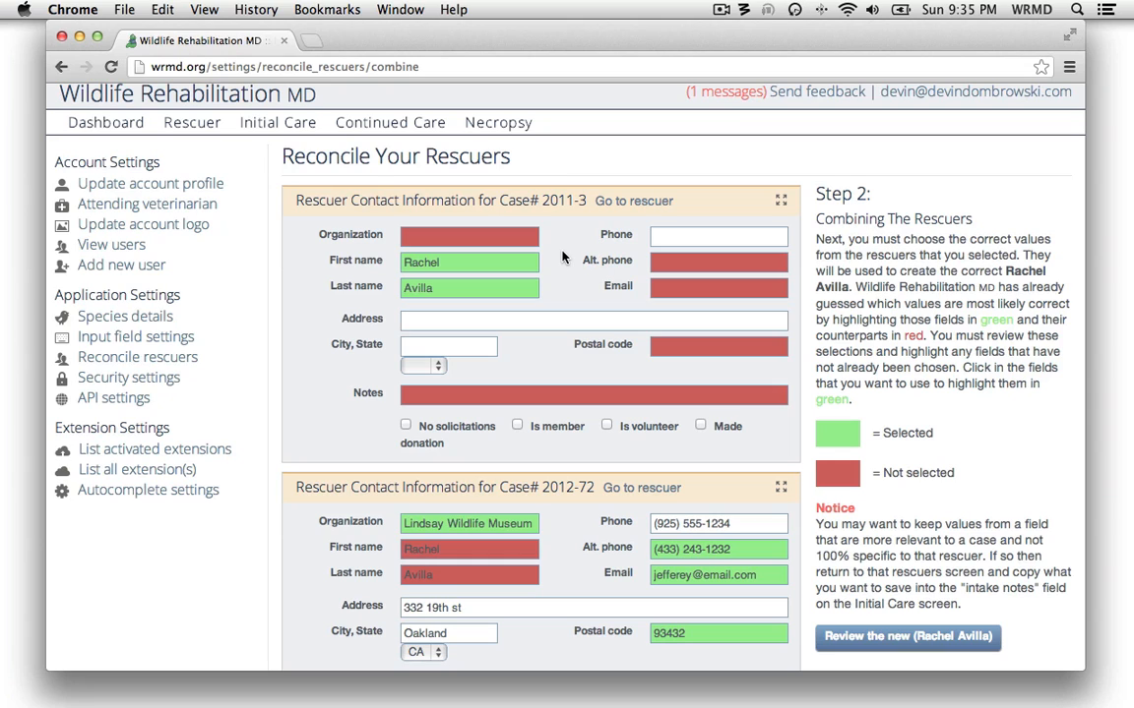
{"action": "scroll", "coordinate": [221, 345], "scroll_direction": "up", "scroll_amount": 1}
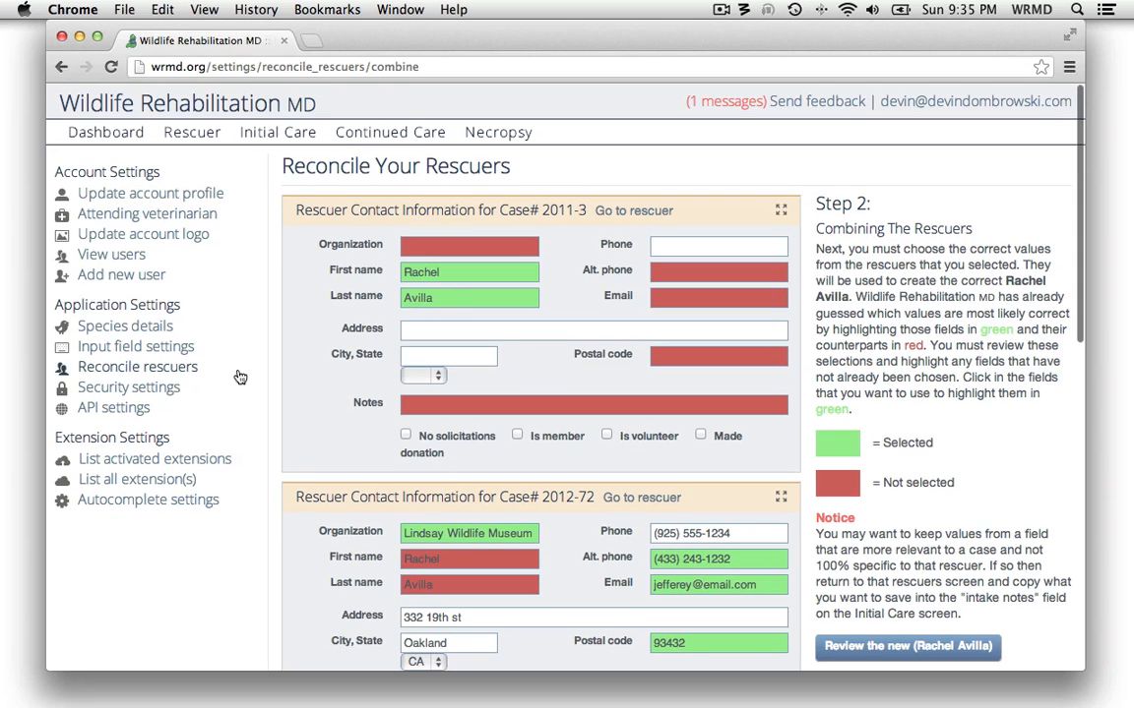
{"action": "left_click", "coordinate": [173, 368]}
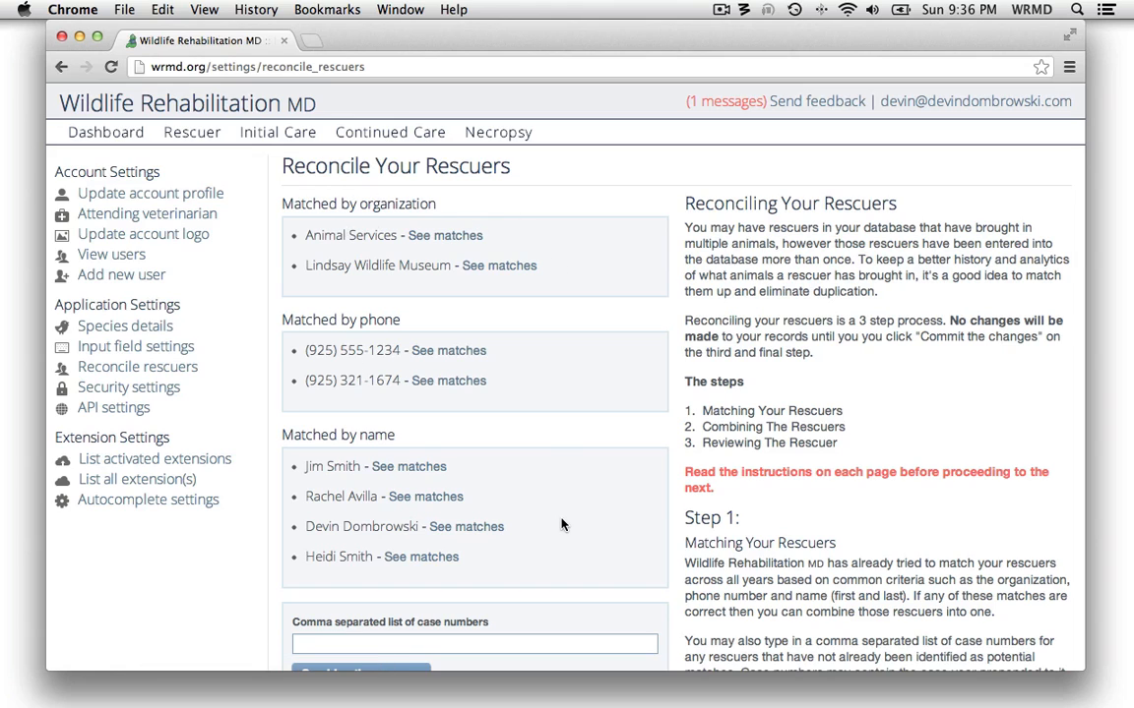
List case numbers 2, 5 and 2012-10 as unmatched rescuers in the reconciliation settings and open them for combining
{"action": "scroll", "coordinate": [520, 374], "scroll_direction": "down", "scroll_amount": 3}
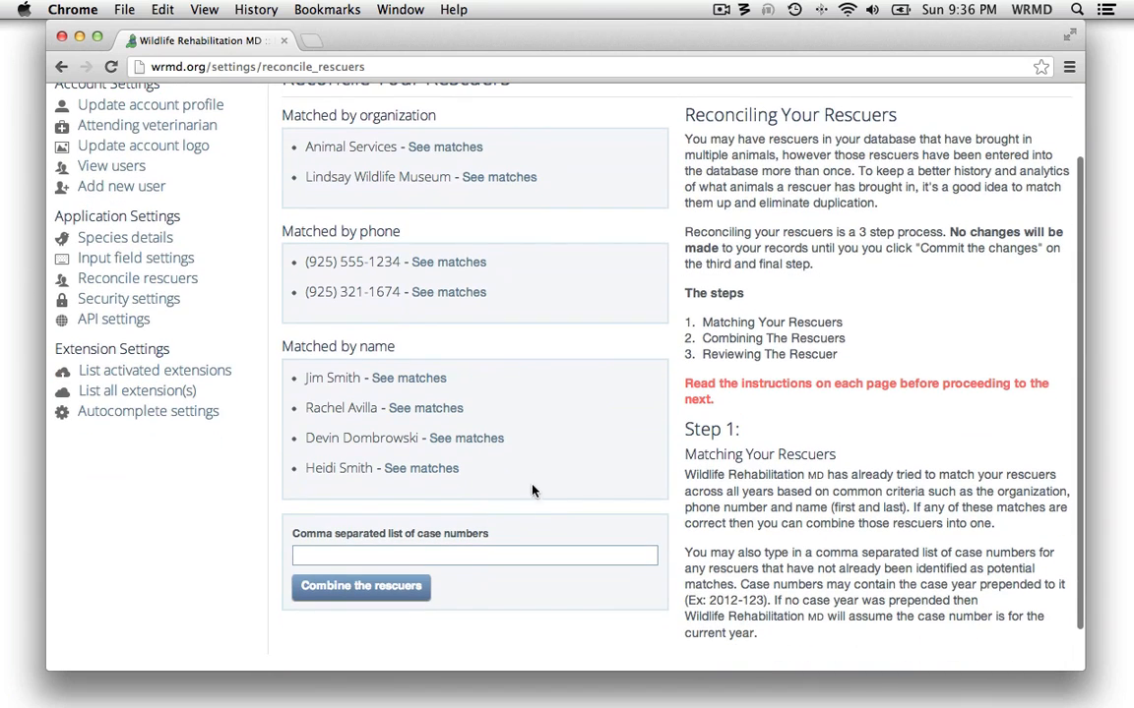
{"action": "left_click", "coordinate": [414, 557]}
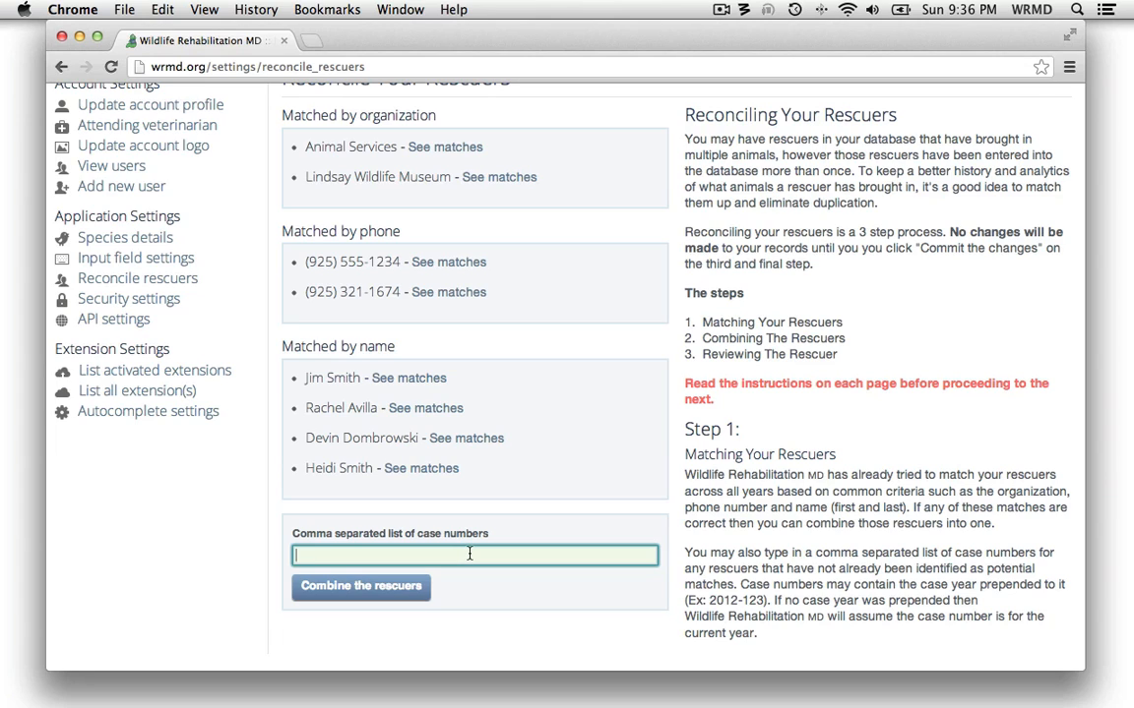
{"action": "type", "text": "2, 5, 2012-10"}
{"action": "left_click", "coordinate": [406, 587]}
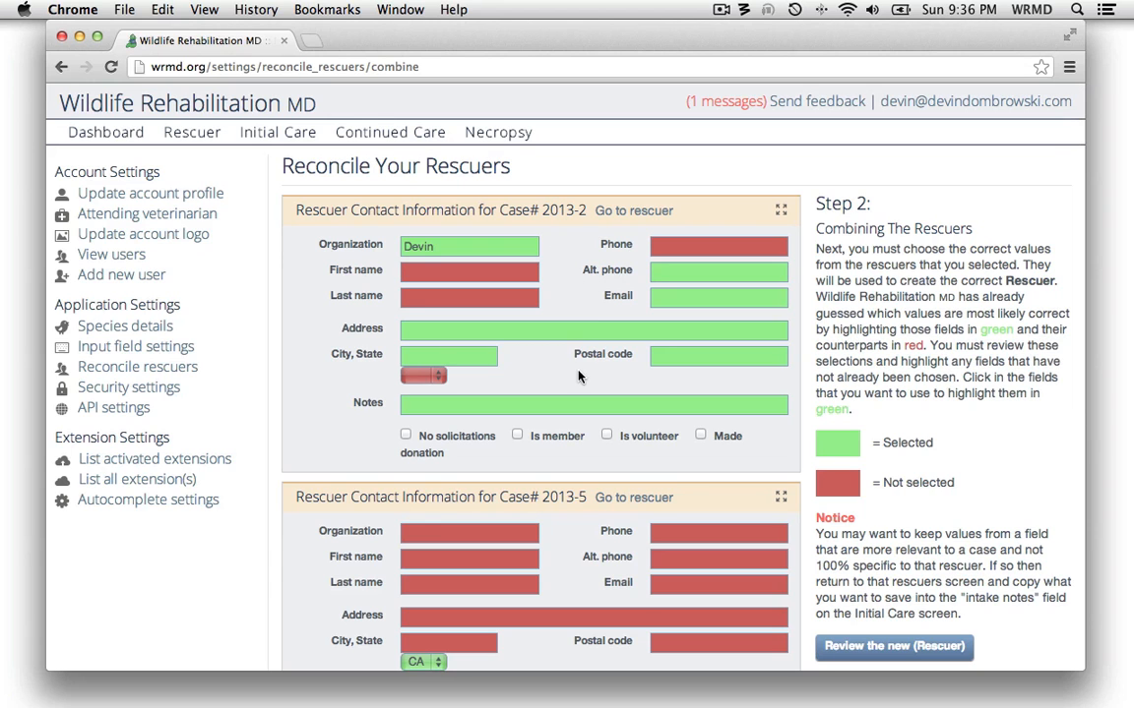
Examine which contact values are selected for the new rescuer across cases 2013-2, 2013-5 and 2012-10
{"action": "scroll", "coordinate": [578, 370], "scroll_direction": "down", "scroll_amount": 8}
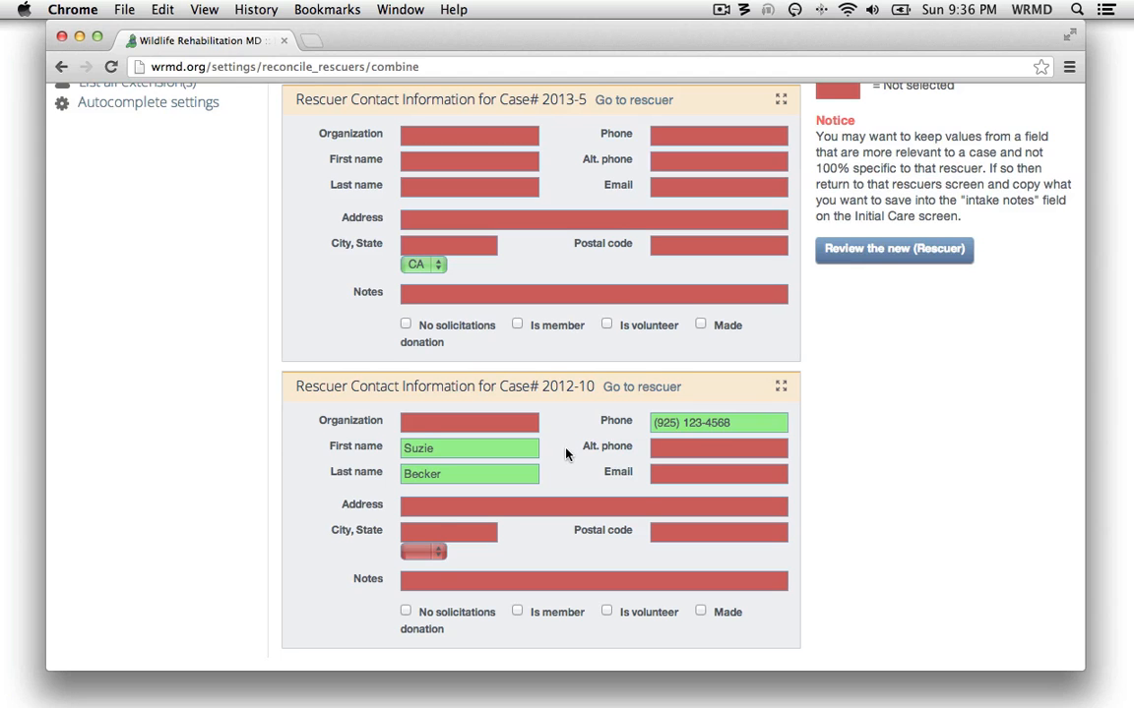
{"action": "scroll", "coordinate": [566, 453], "scroll_direction": "up", "scroll_amount": 4}
{"action": "scroll", "coordinate": [566, 448], "scroll_direction": "up", "scroll_amount": 3}
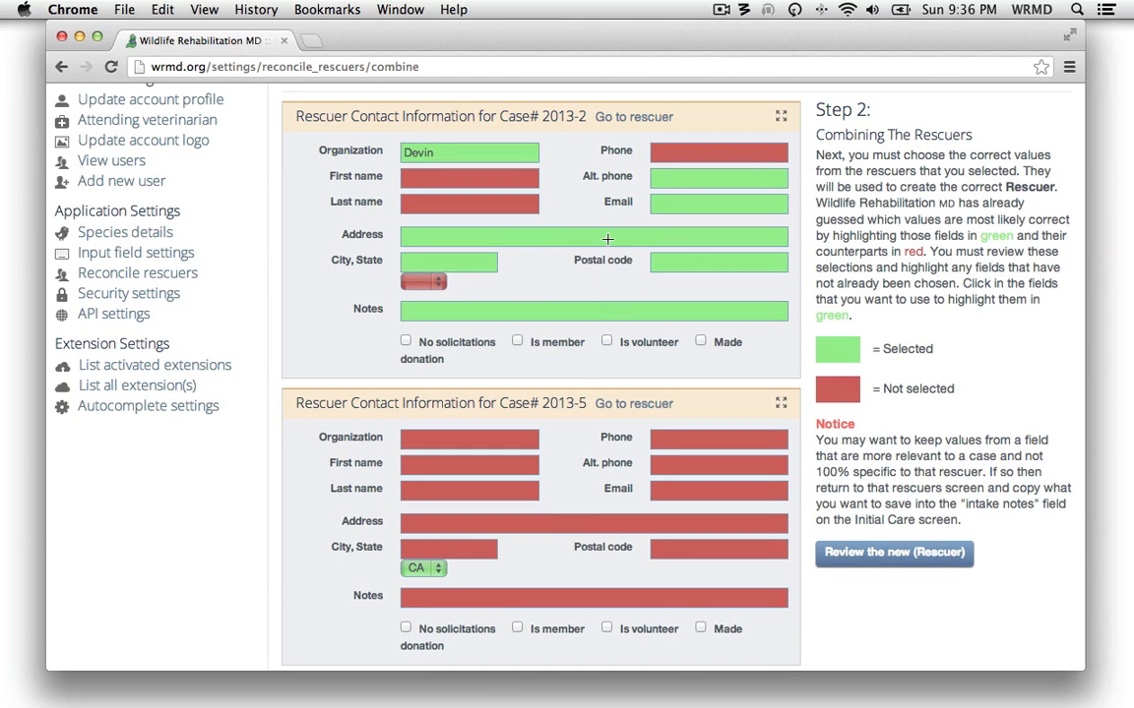
{"action": "scroll", "coordinate": [590, 393], "scroll_direction": "down", "scroll_amount": 5}
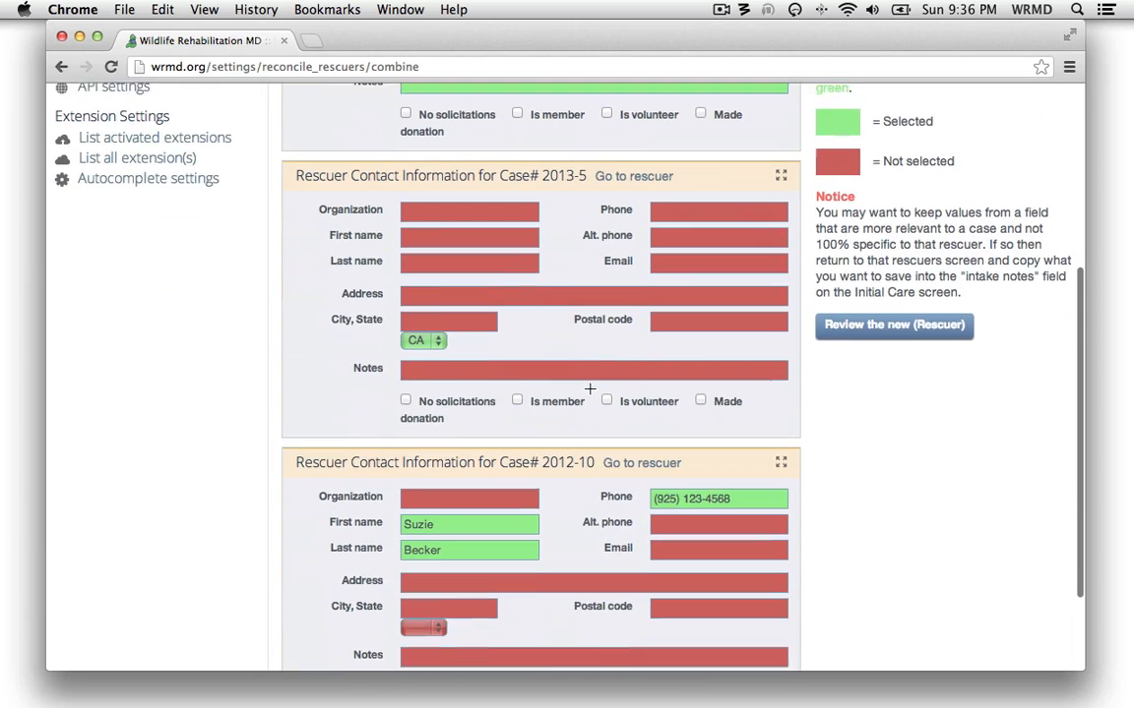
{"action": "scroll", "coordinate": [577, 443], "scroll_direction": "down", "scroll_amount": 1}
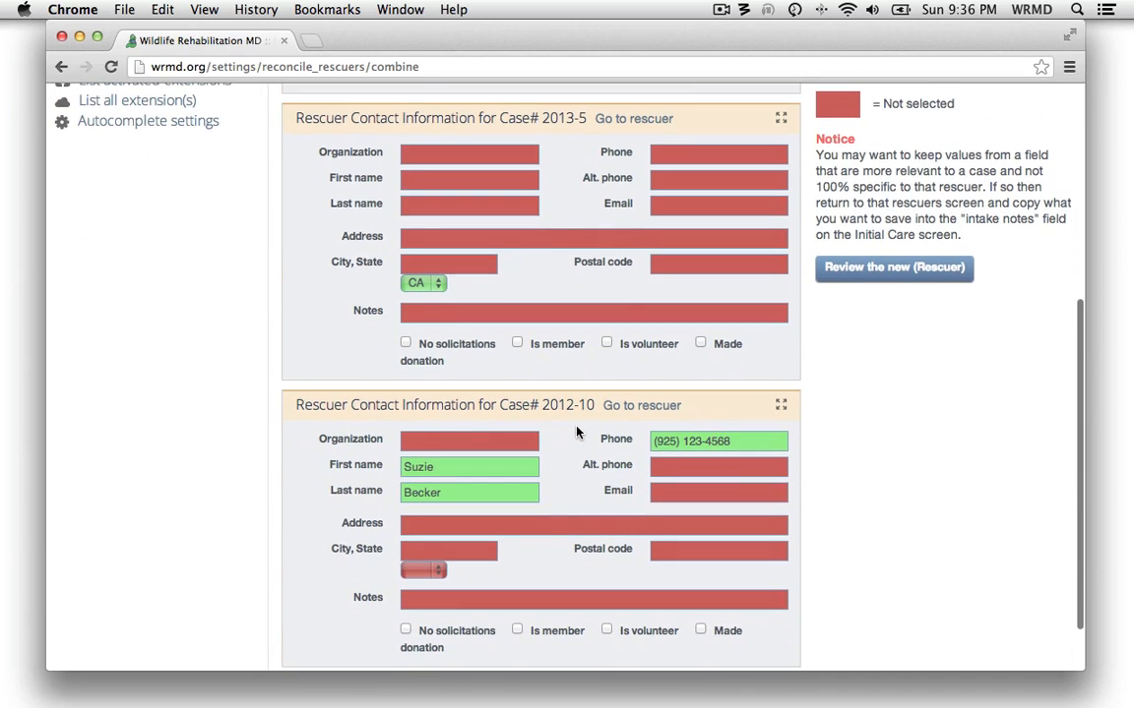
{"action": "scroll", "coordinate": [577, 450], "scroll_direction": "up", "scroll_amount": 6}
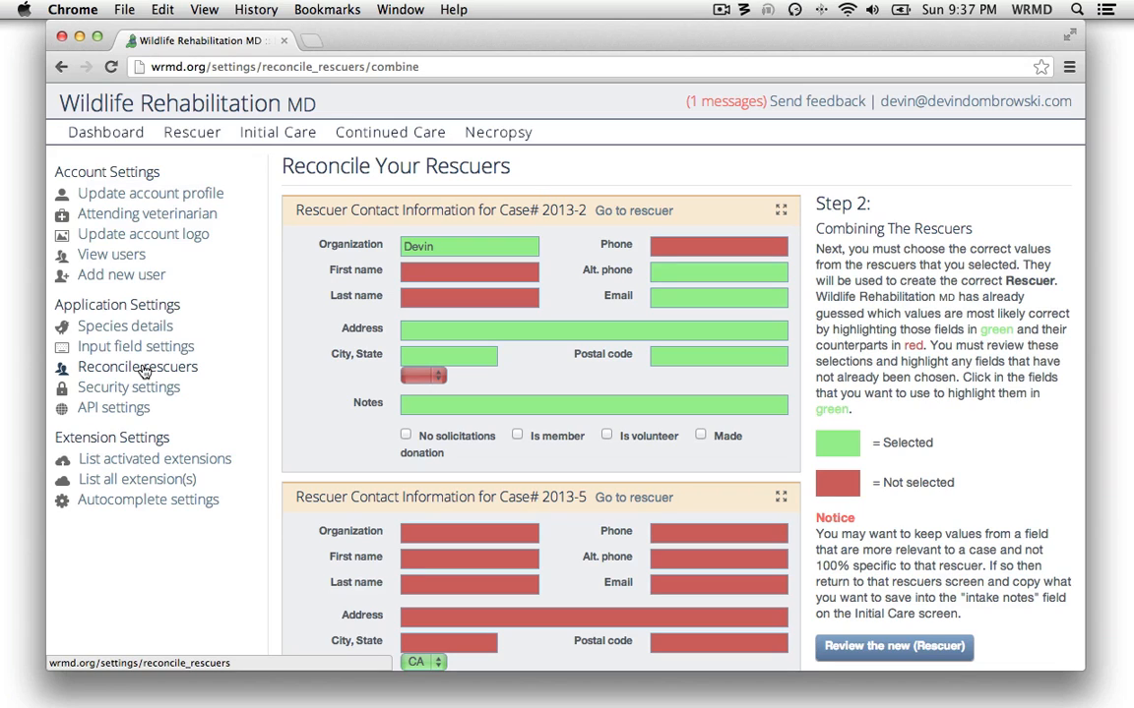
Leave the reconciliation via the dashboard and review case 1's rescuer contact information and the cases brought in by this rescuer
{"action": "left_click", "coordinate": [114, 138]}
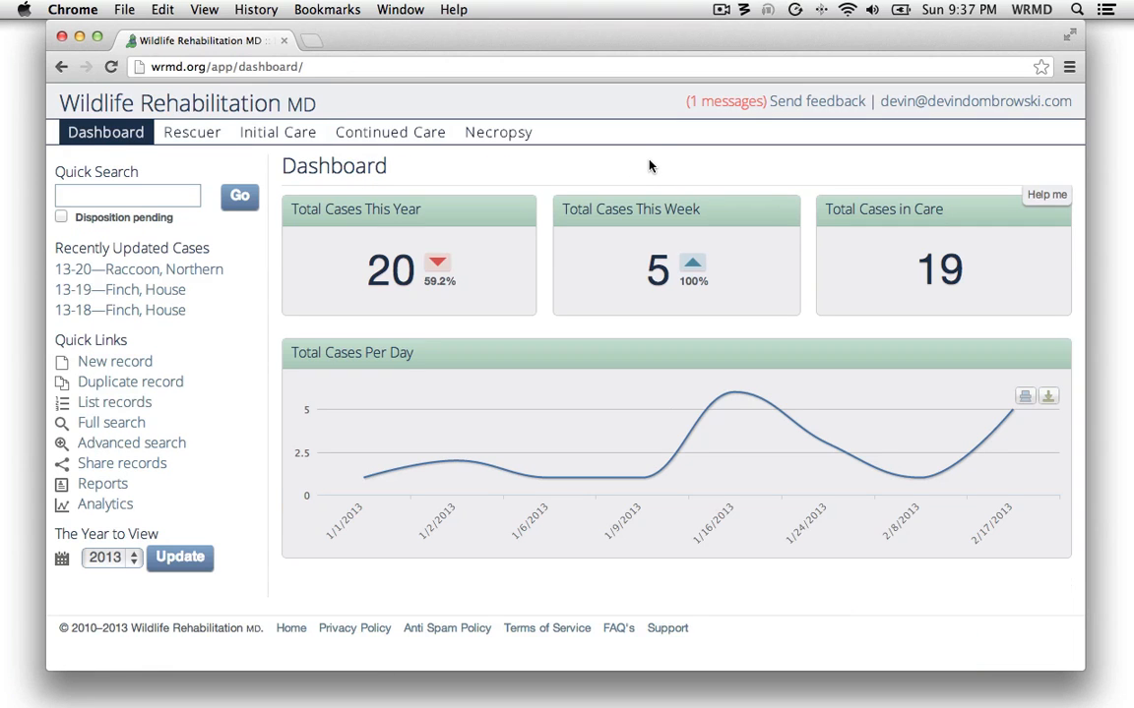
{"action": "left_click", "coordinate": [187, 133]}
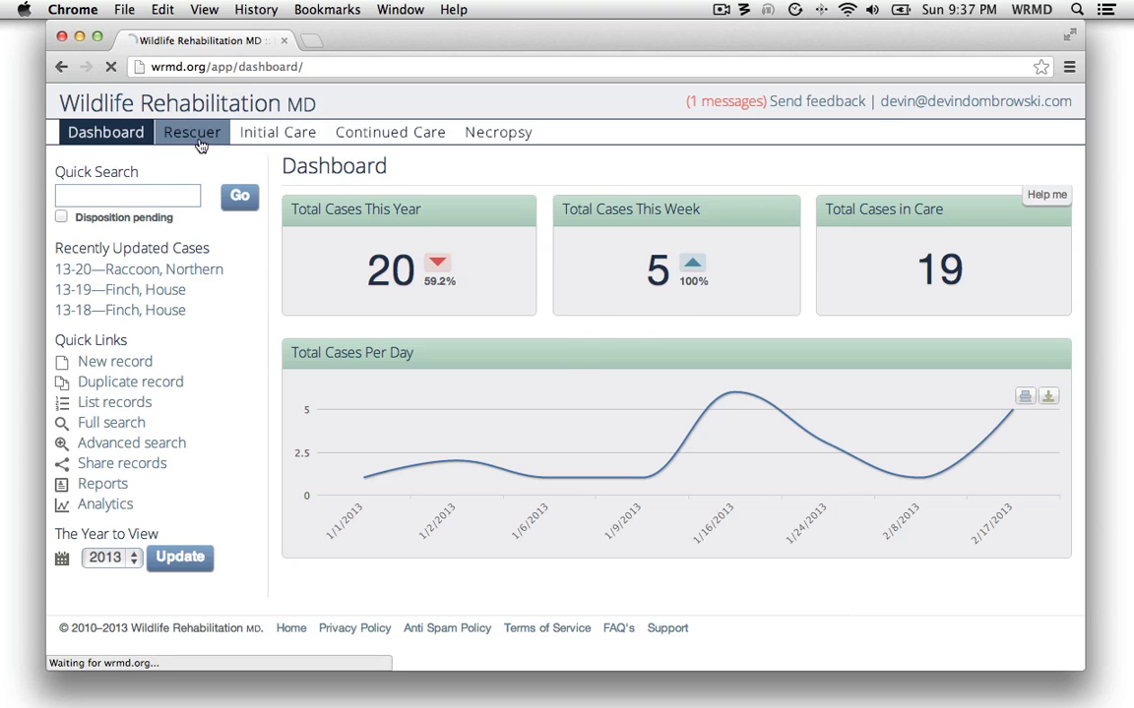
{"action": "scroll", "coordinate": [334, 267], "scroll_direction": "down", "scroll_amount": 5}
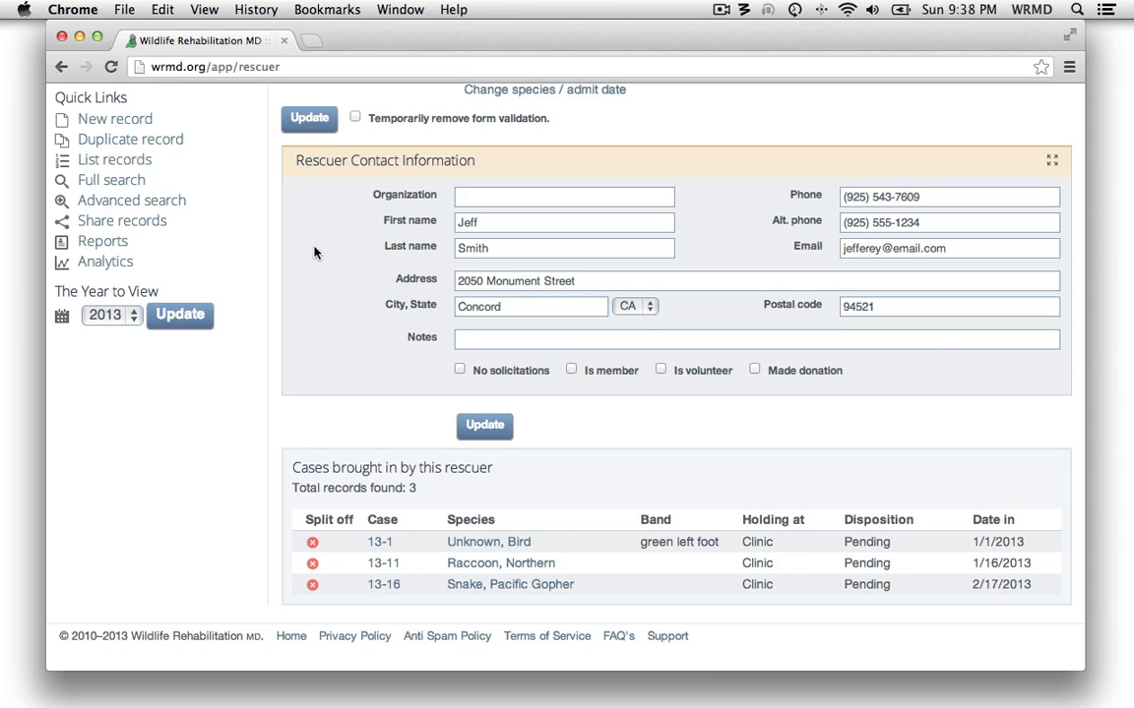
{"action": "scroll", "coordinate": [341, 269], "scroll_direction": "up", "scroll_amount": 5}
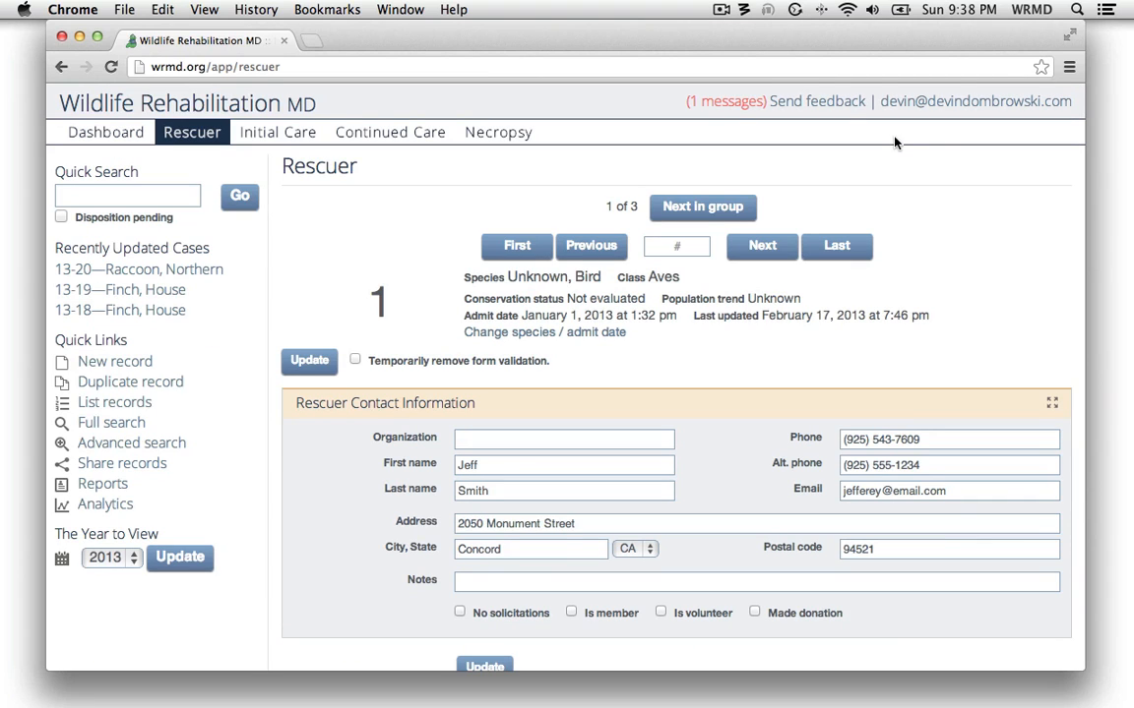
View the form for sending feedback to Wildlife Rehabilitation MD and close it without submitting
{"action": "left_click", "coordinate": [818, 106]}
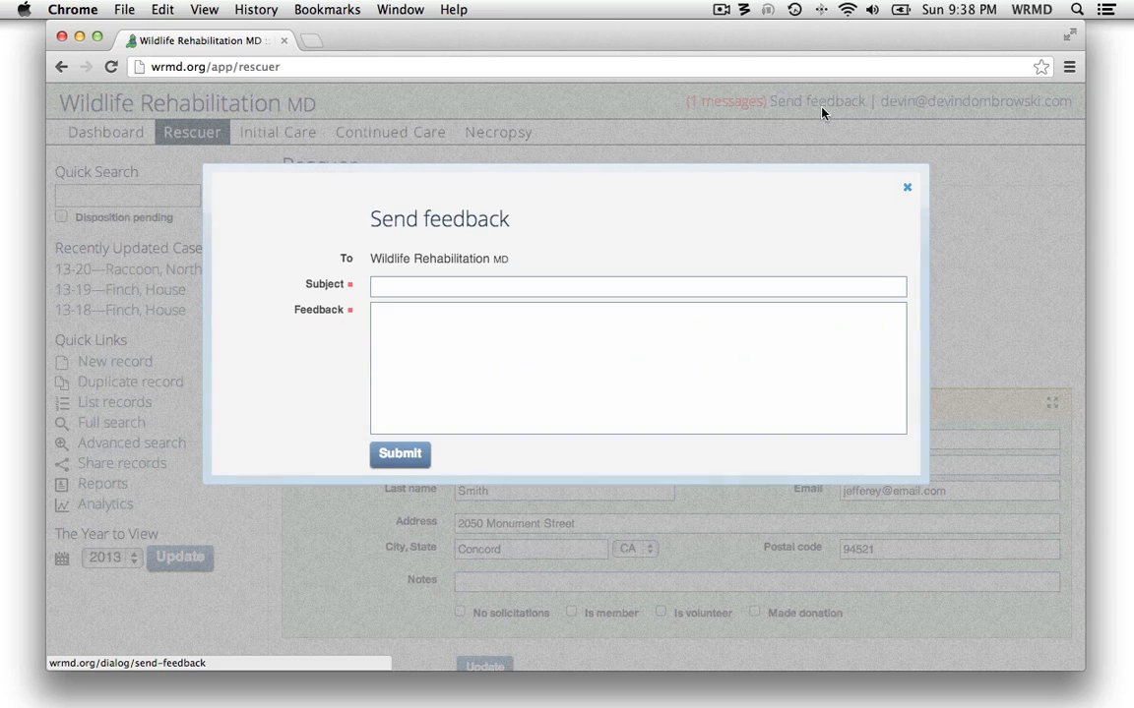
{"action": "left_click", "coordinate": [906, 189]}
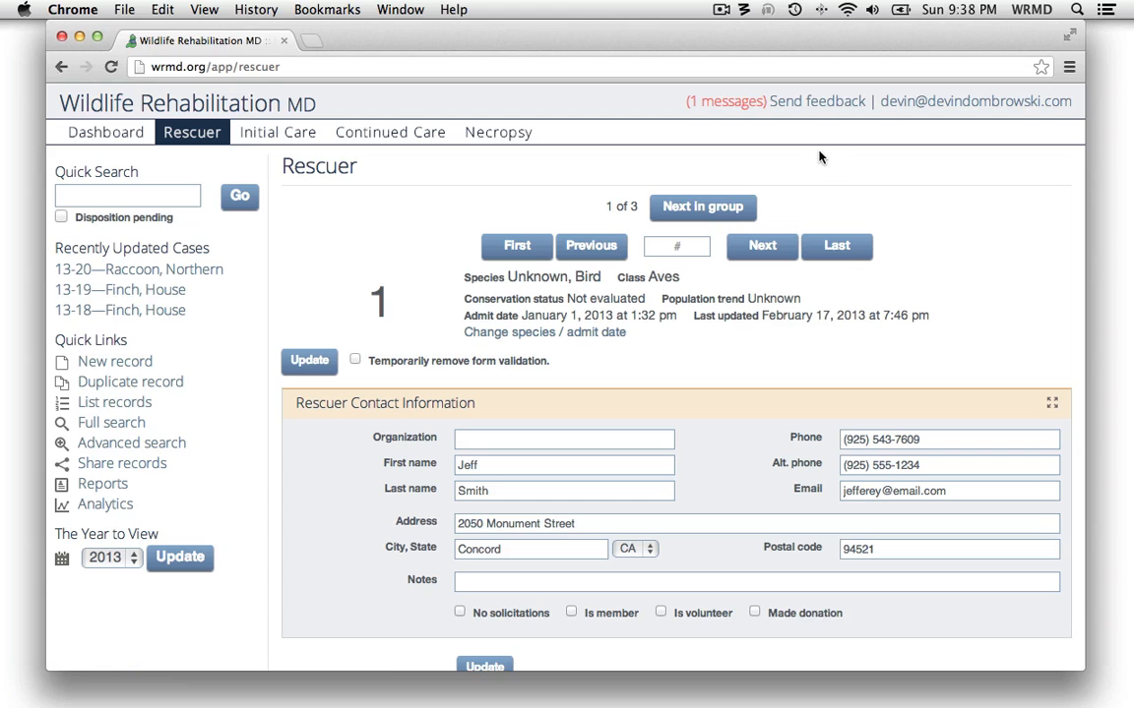